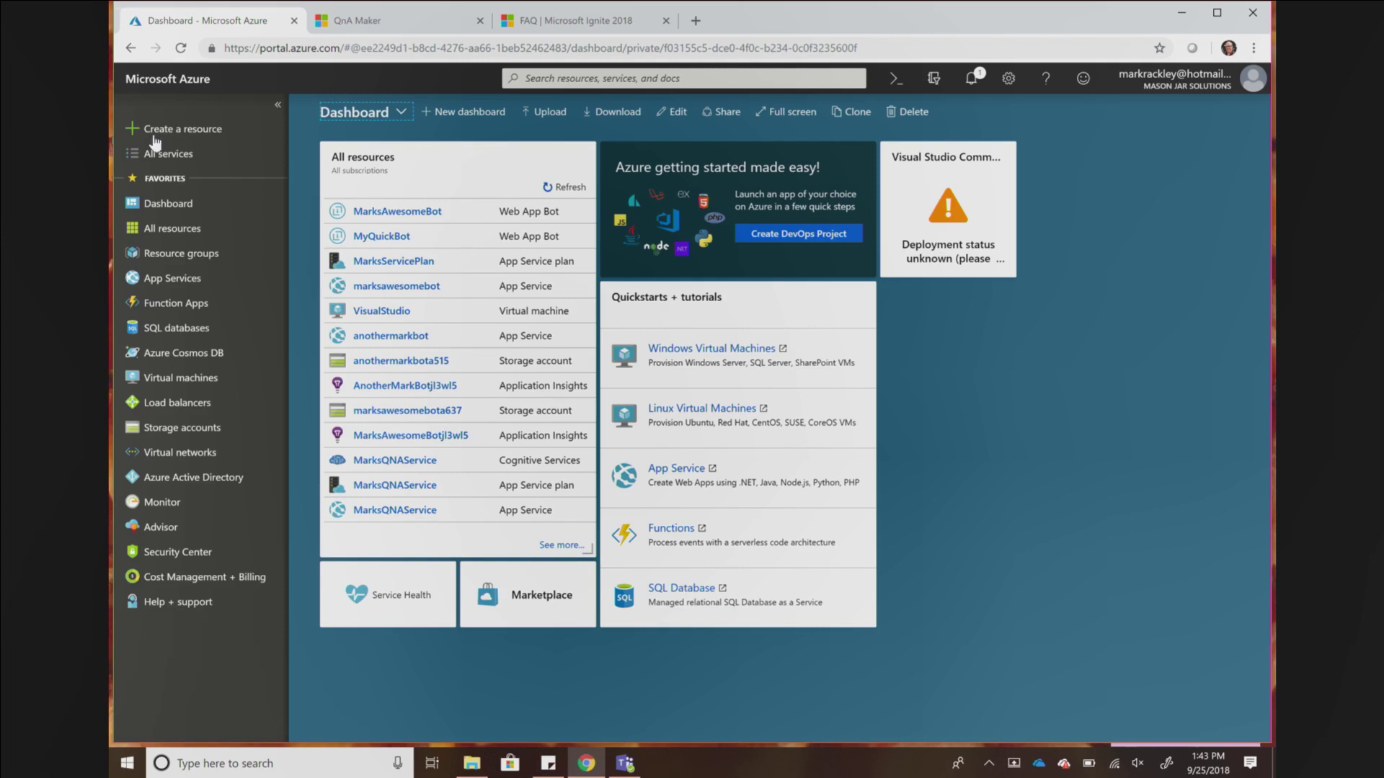
{"action": "left_click", "coordinate": [186, 158]}
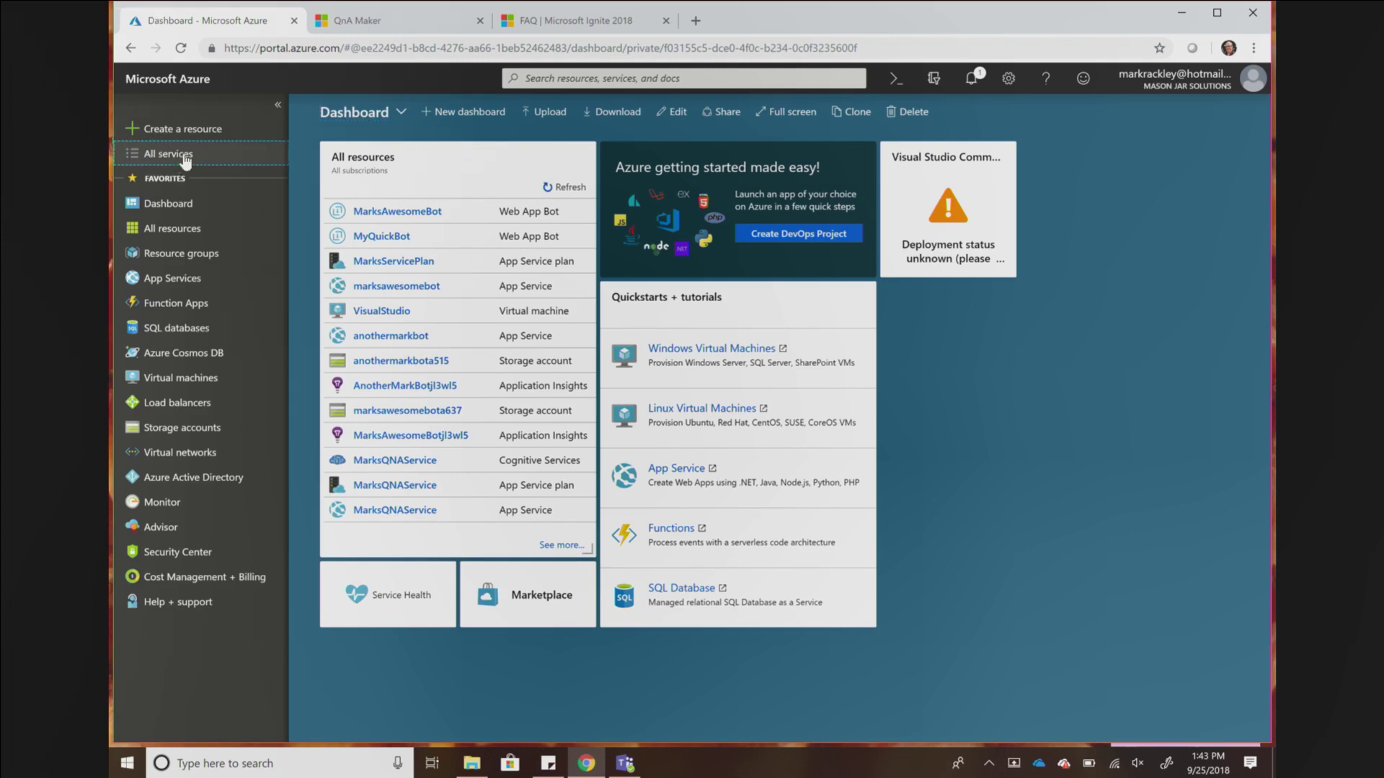
{"action": "type", "text": "bo"}
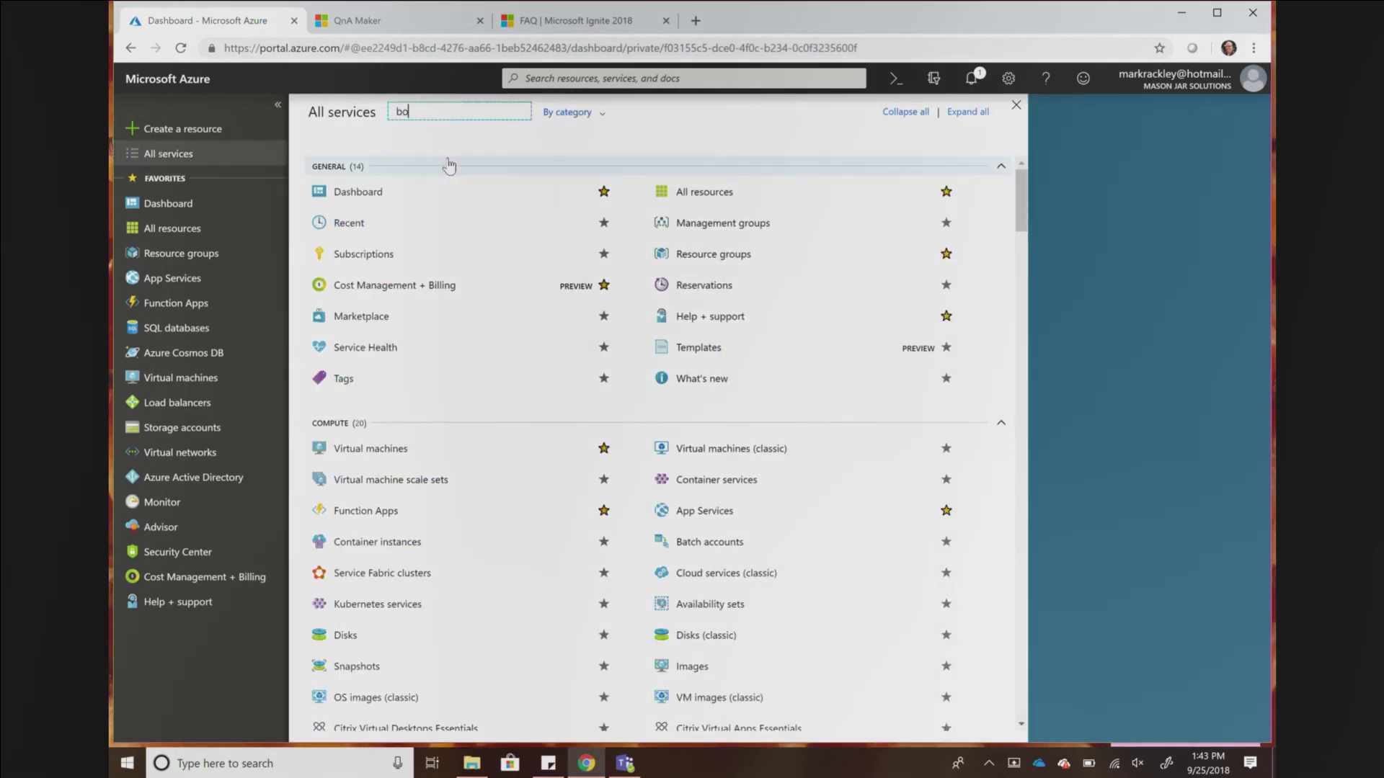
{"action": "type", "text": "t"}
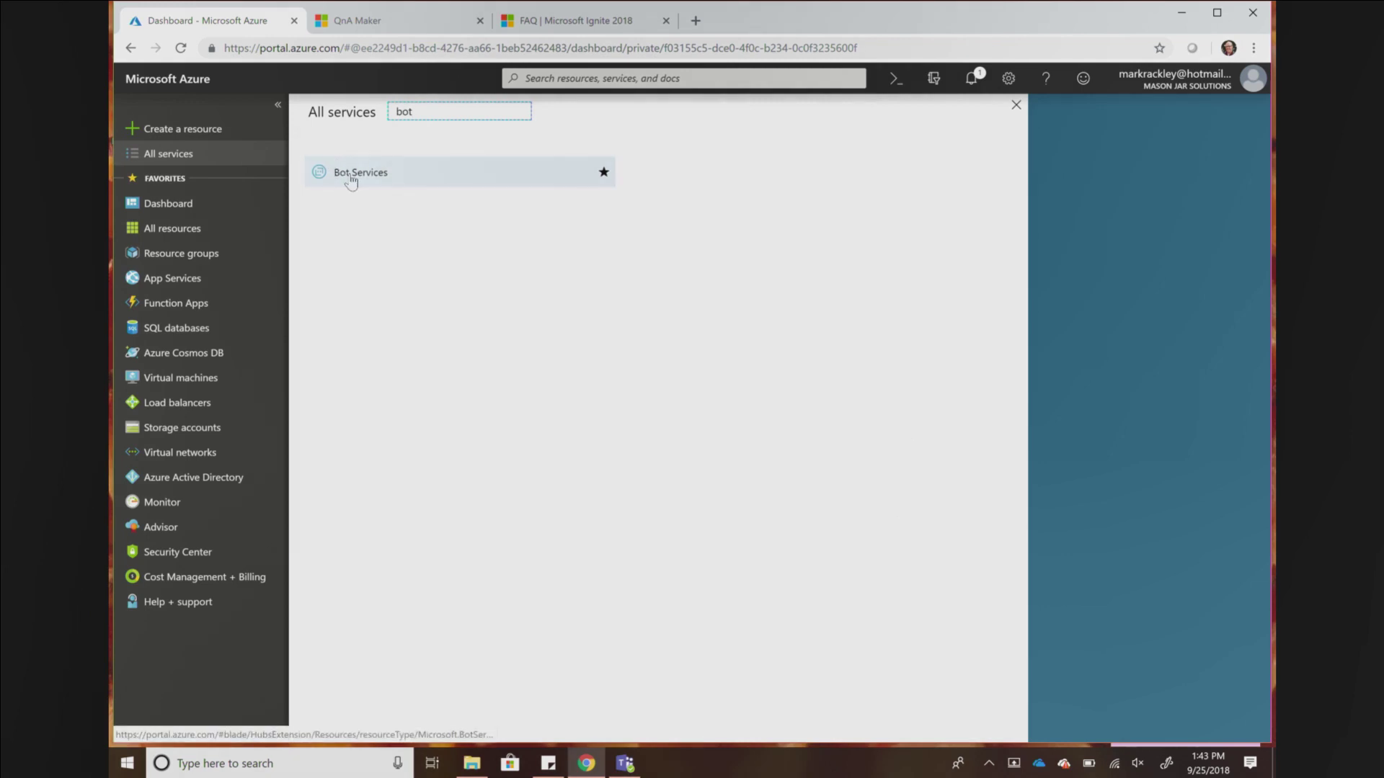
{"action": "left_click", "coordinate": [351, 177]}
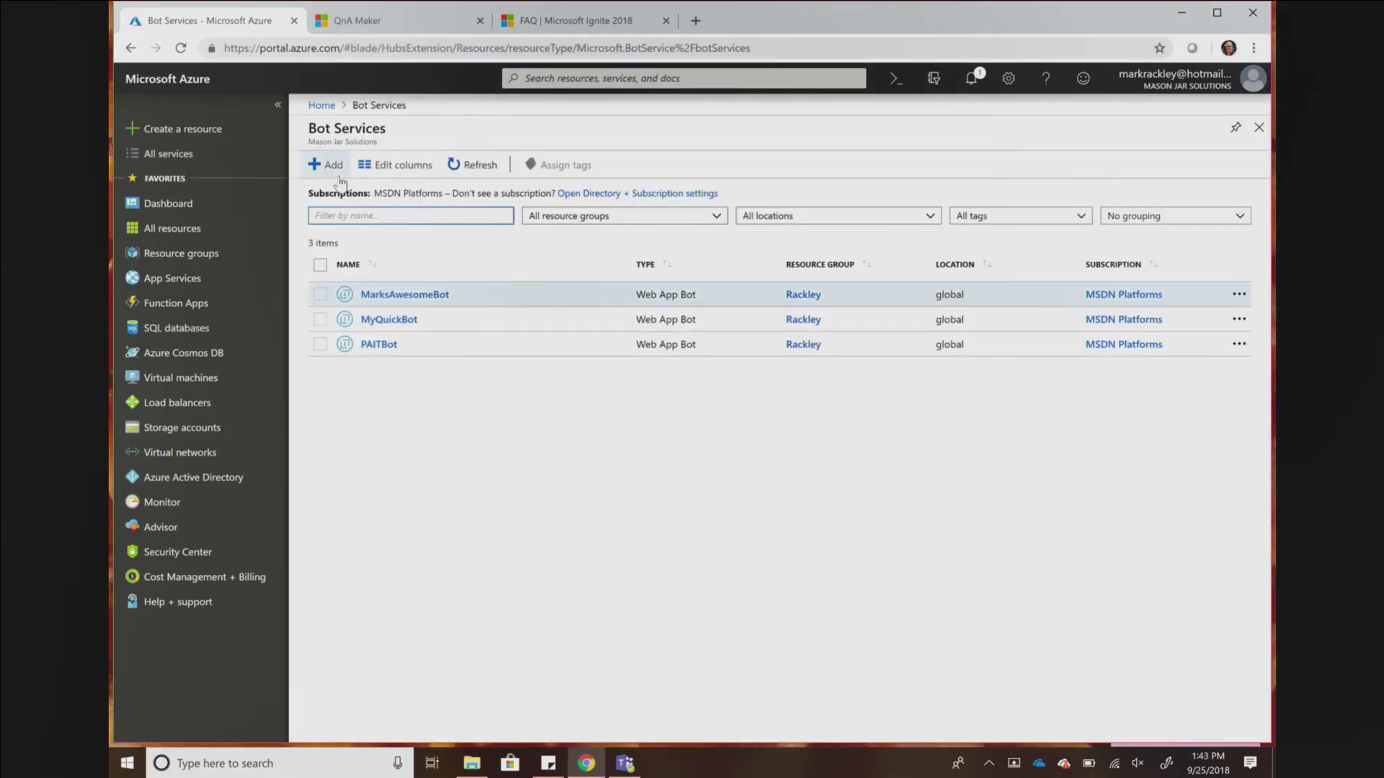
{"action": "left_click", "coordinate": [333, 166]}
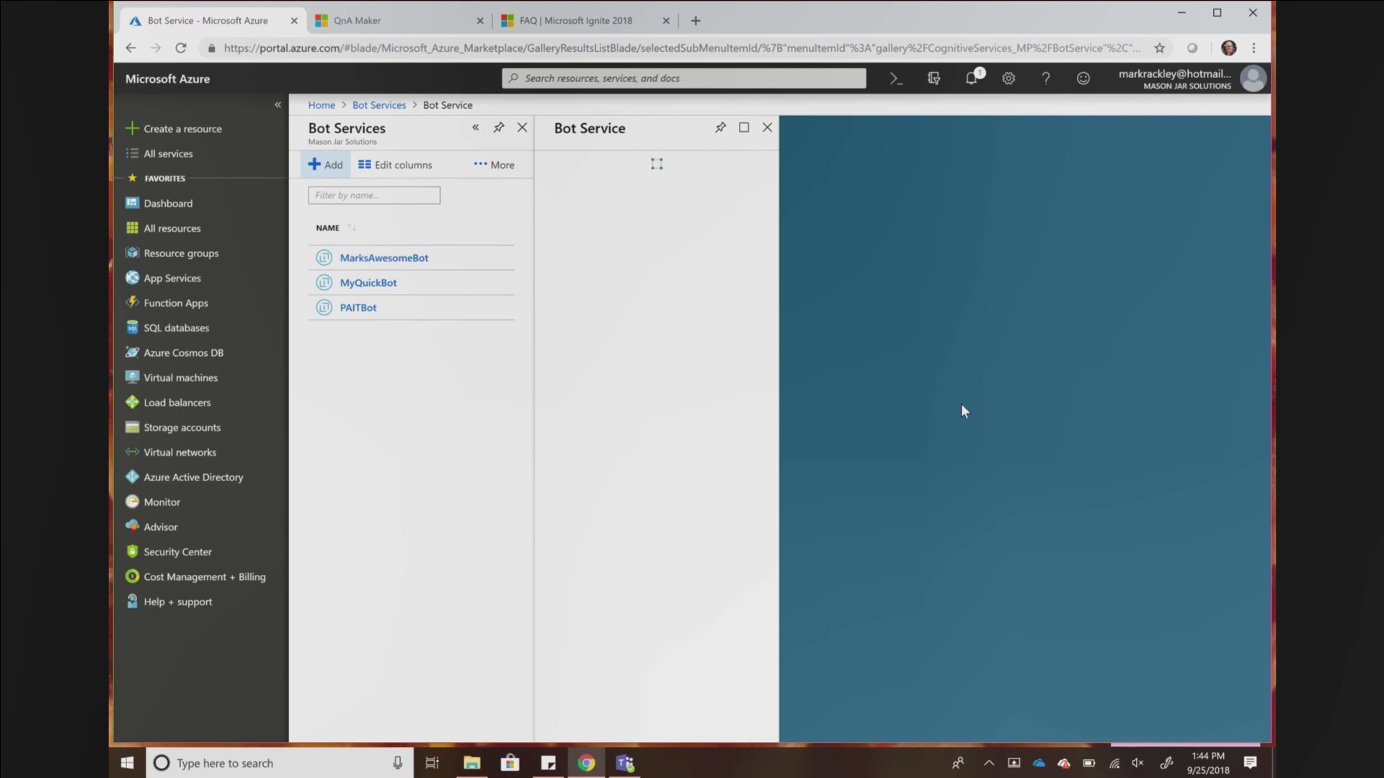
{"action": "left_click", "coordinate": [405, 45]}
{"action": "key", "text": "Return"}
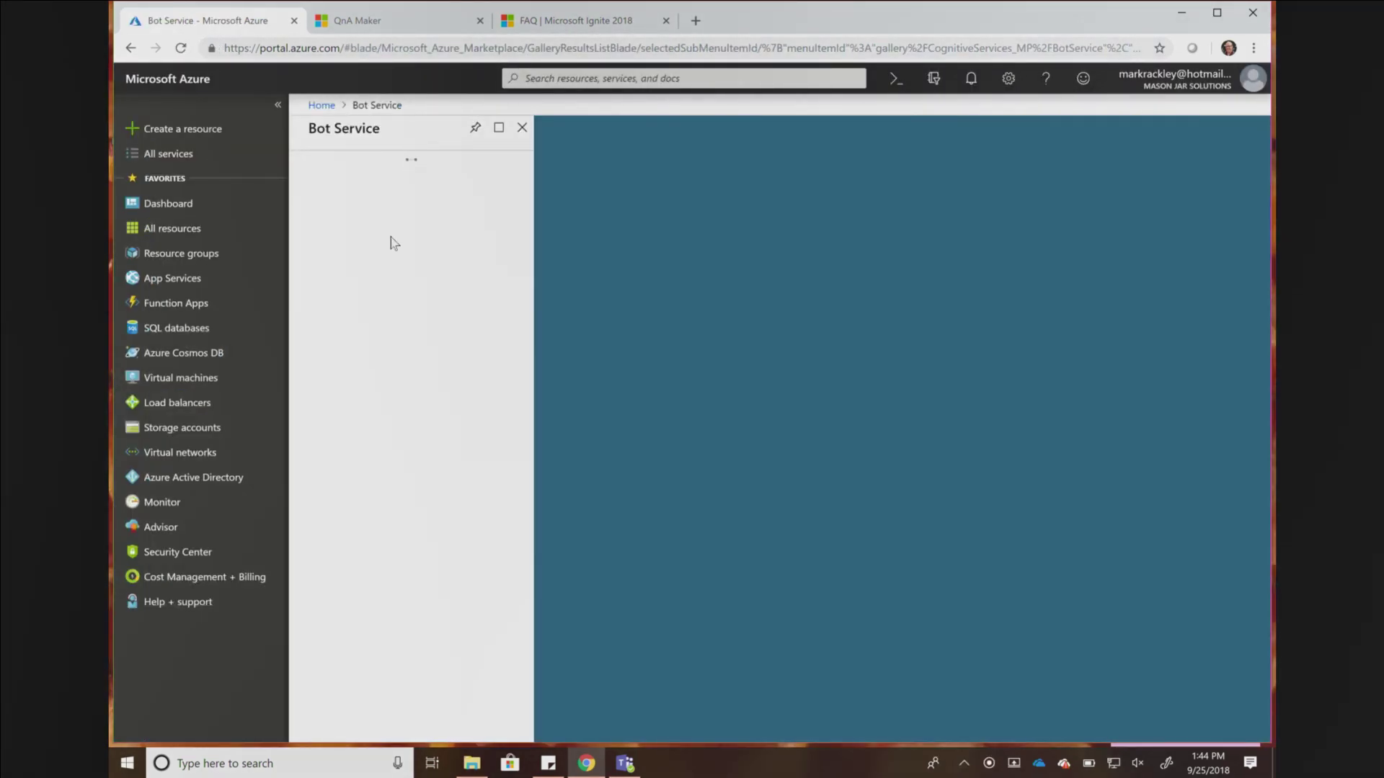
Filter all Azure services for "bot", open Bot Services, and start creating a new Web App Bot.
{"action": "left_click", "coordinate": [159, 160]}
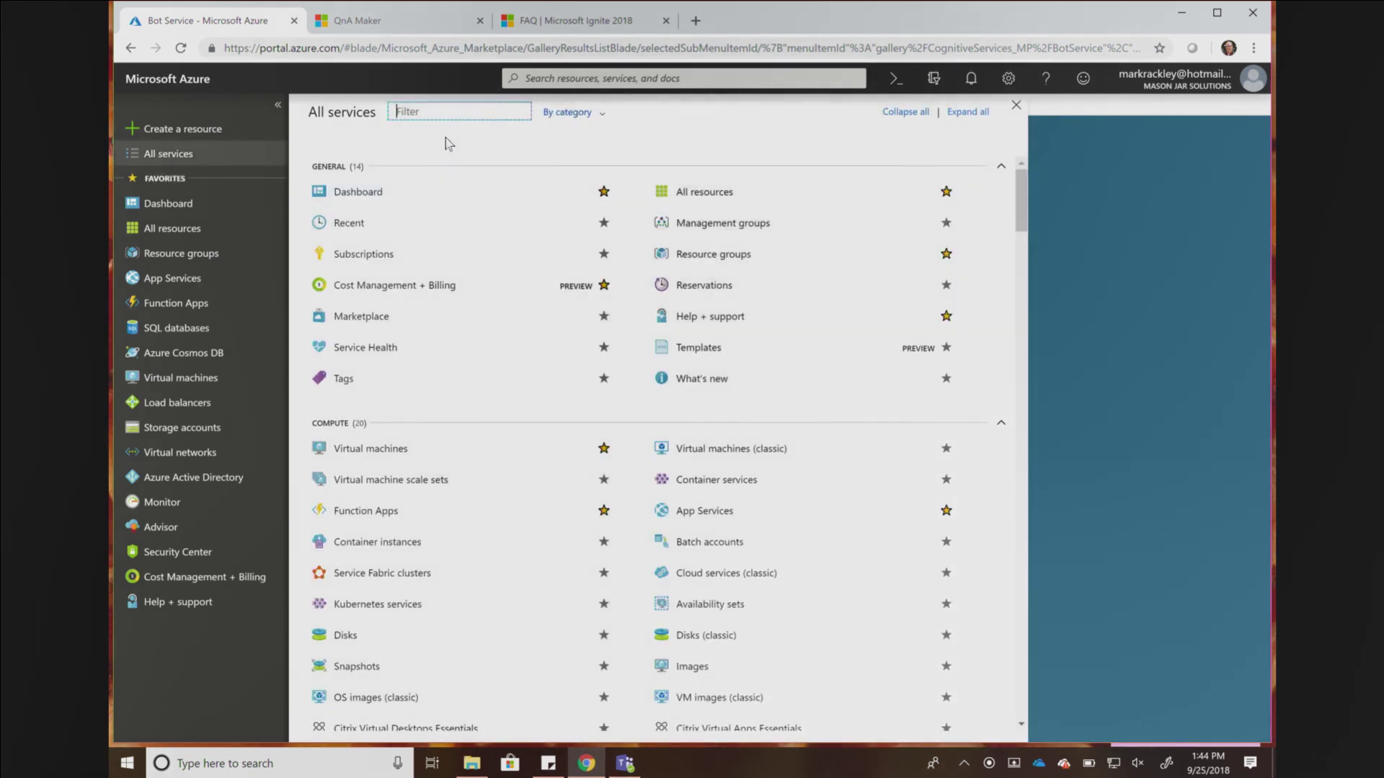
{"action": "type", "text": "bot"}
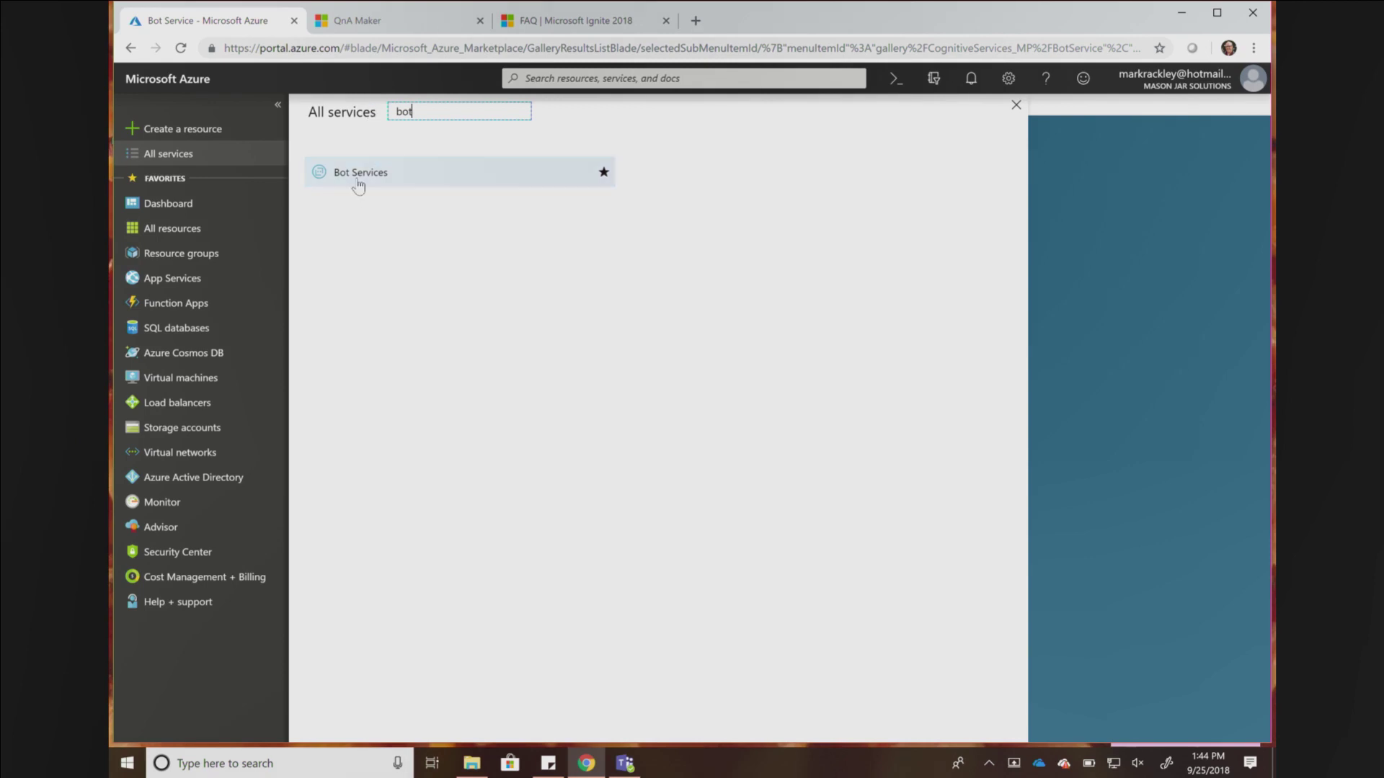
{"action": "left_click", "coordinate": [358, 176]}
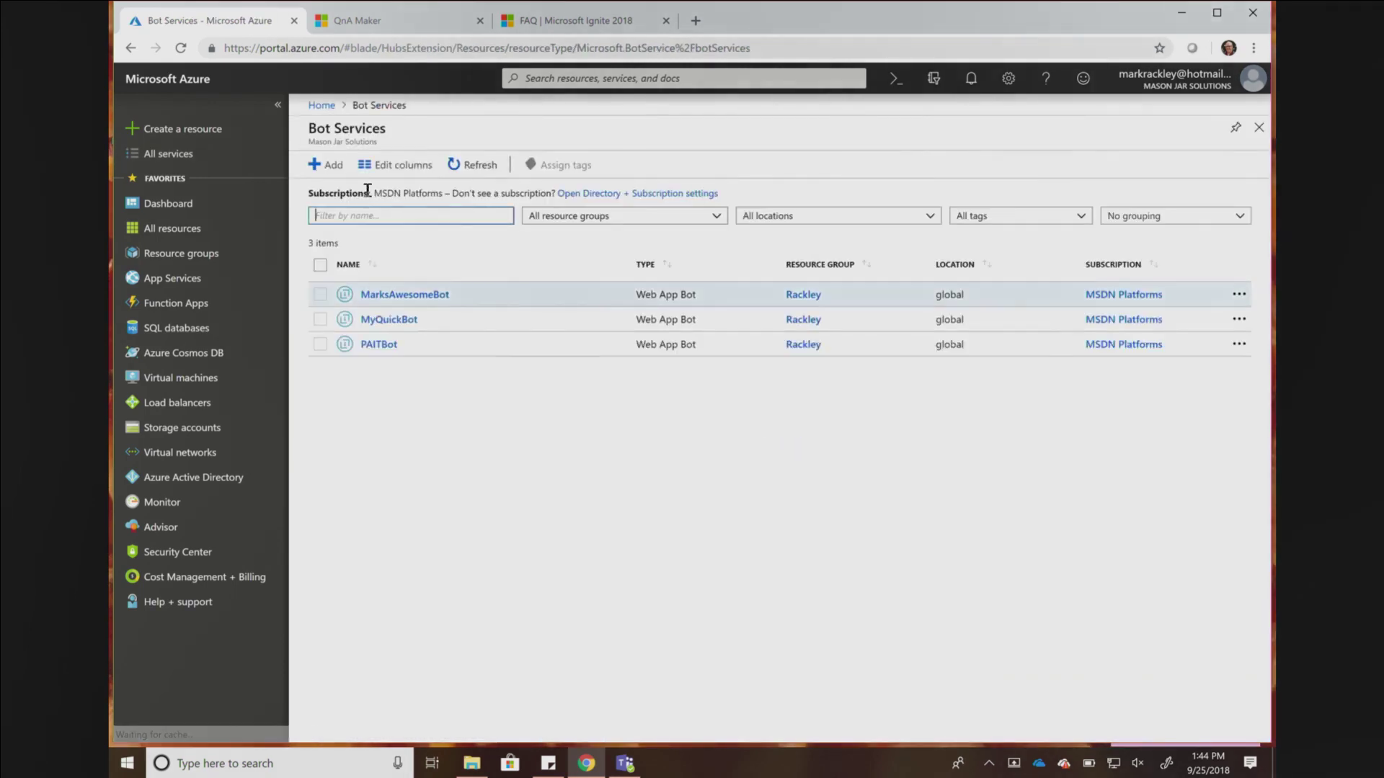
{"action": "left_click", "coordinate": [335, 173]}
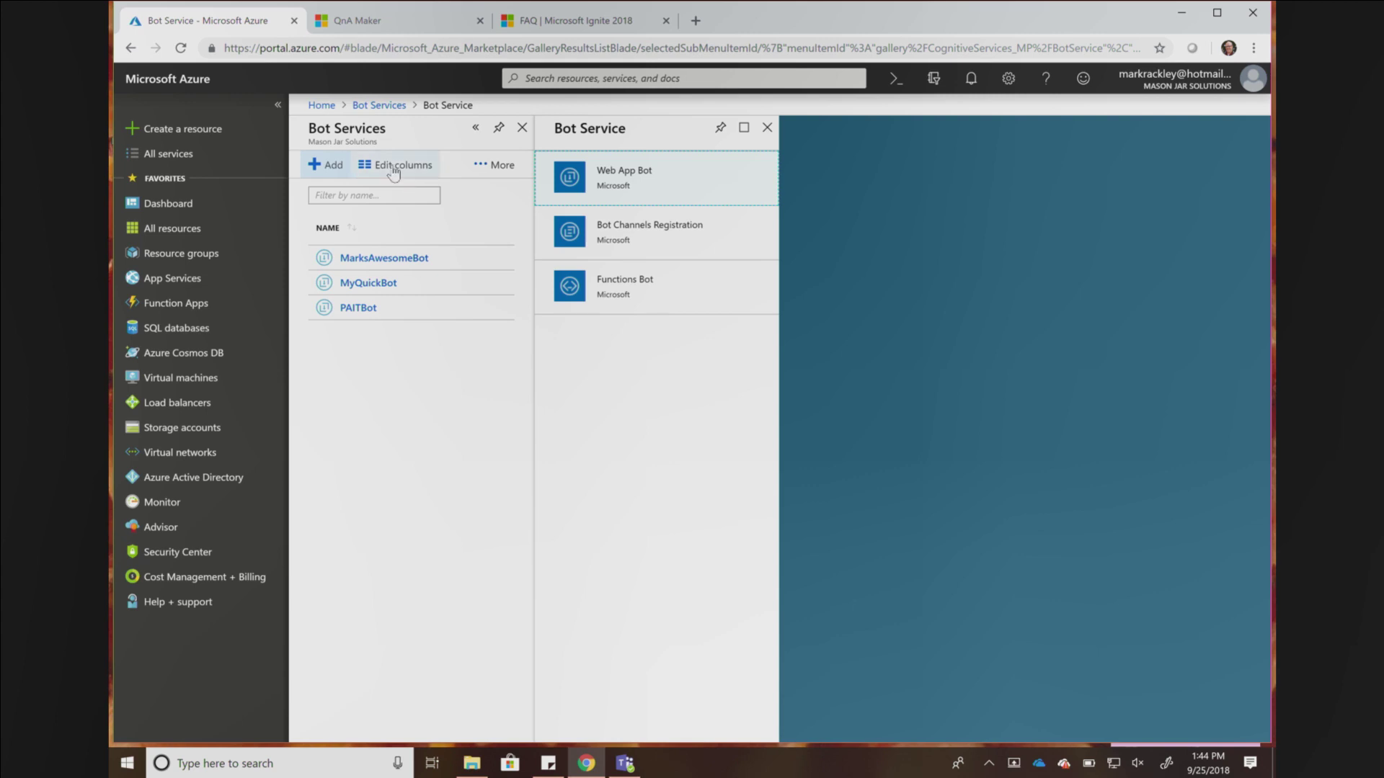
{"action": "left_click", "coordinate": [662, 183]}
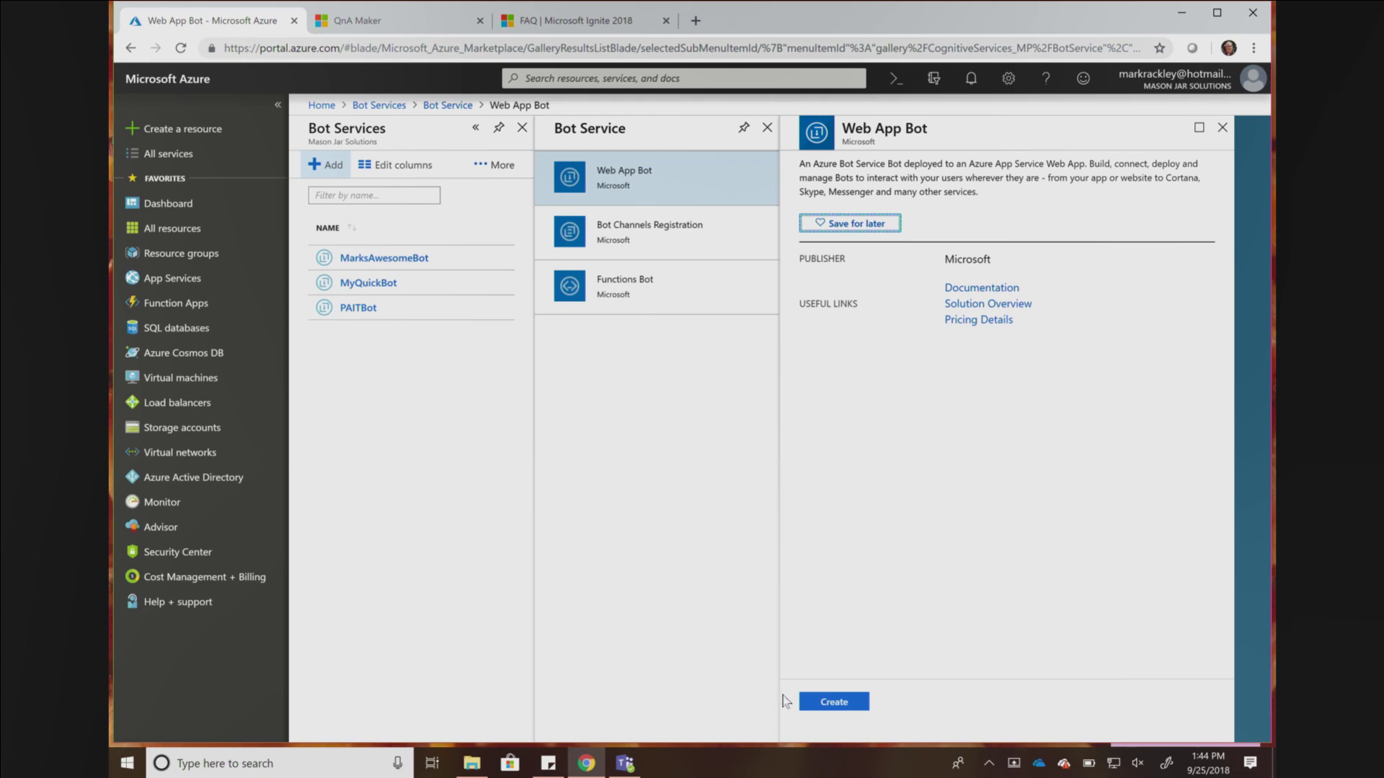
{"action": "left_click", "coordinate": [834, 702]}
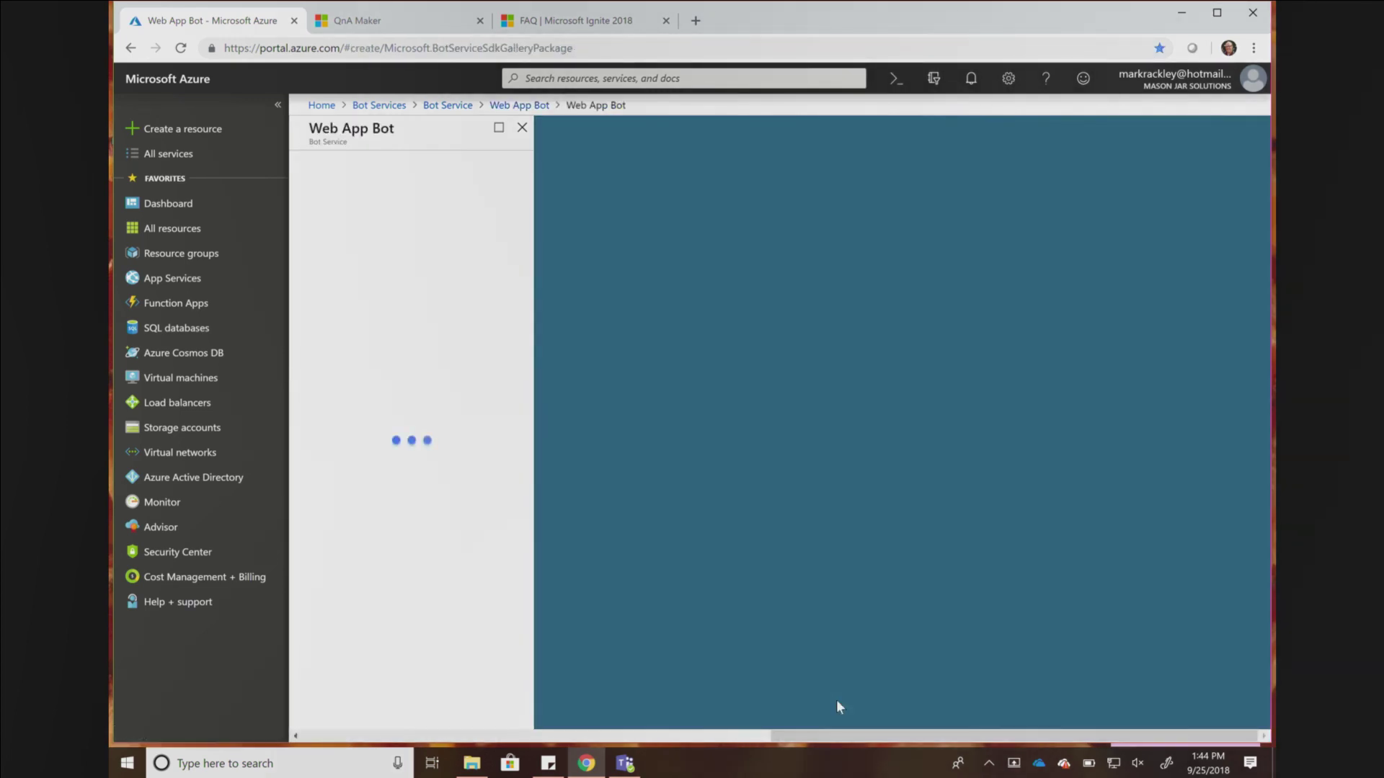
Name the bot ignitebot5, choose the resource group named after the account owner, and set the pricing tier to F0 (10K Premium Messages).
{"action": "type", "text": "ignitebot"}
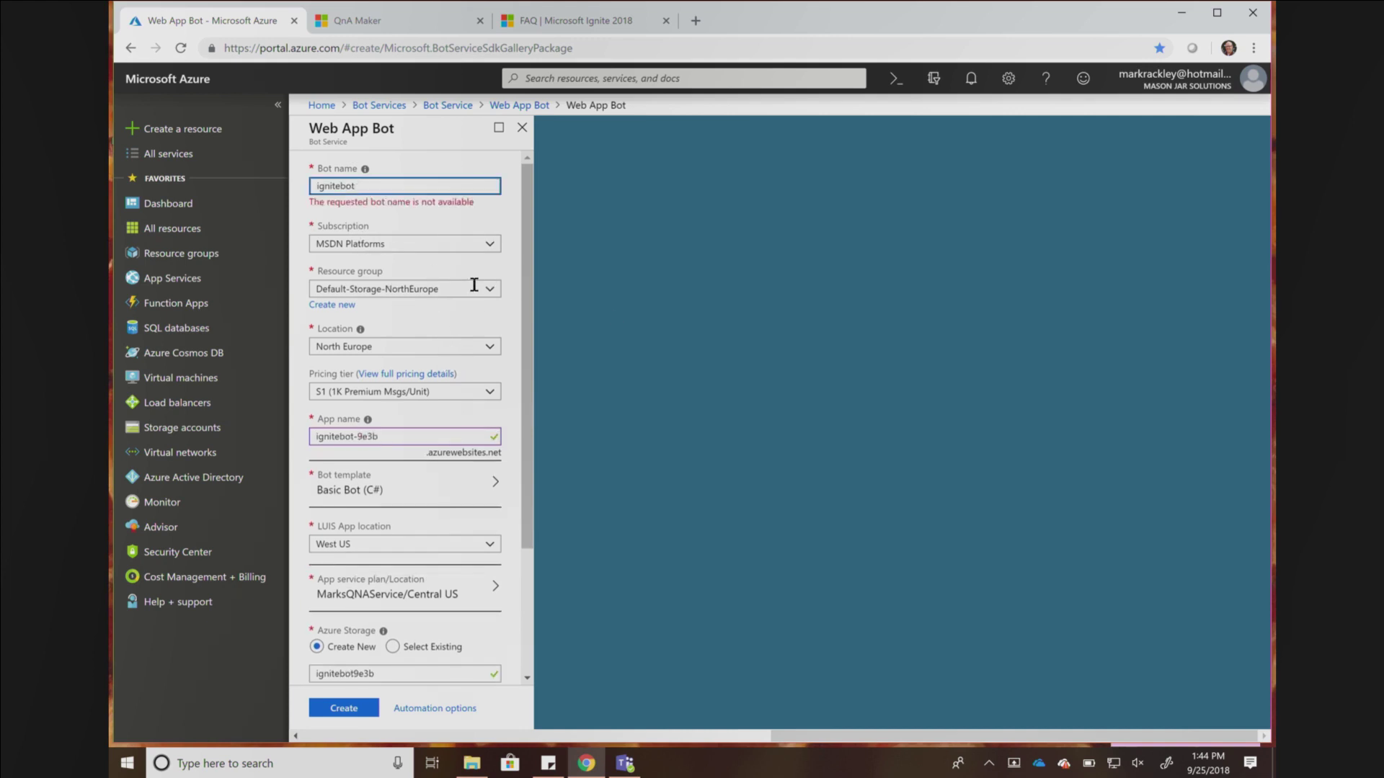
{"action": "type", "text": "5"}
{"action": "left_click", "coordinate": [478, 271]}
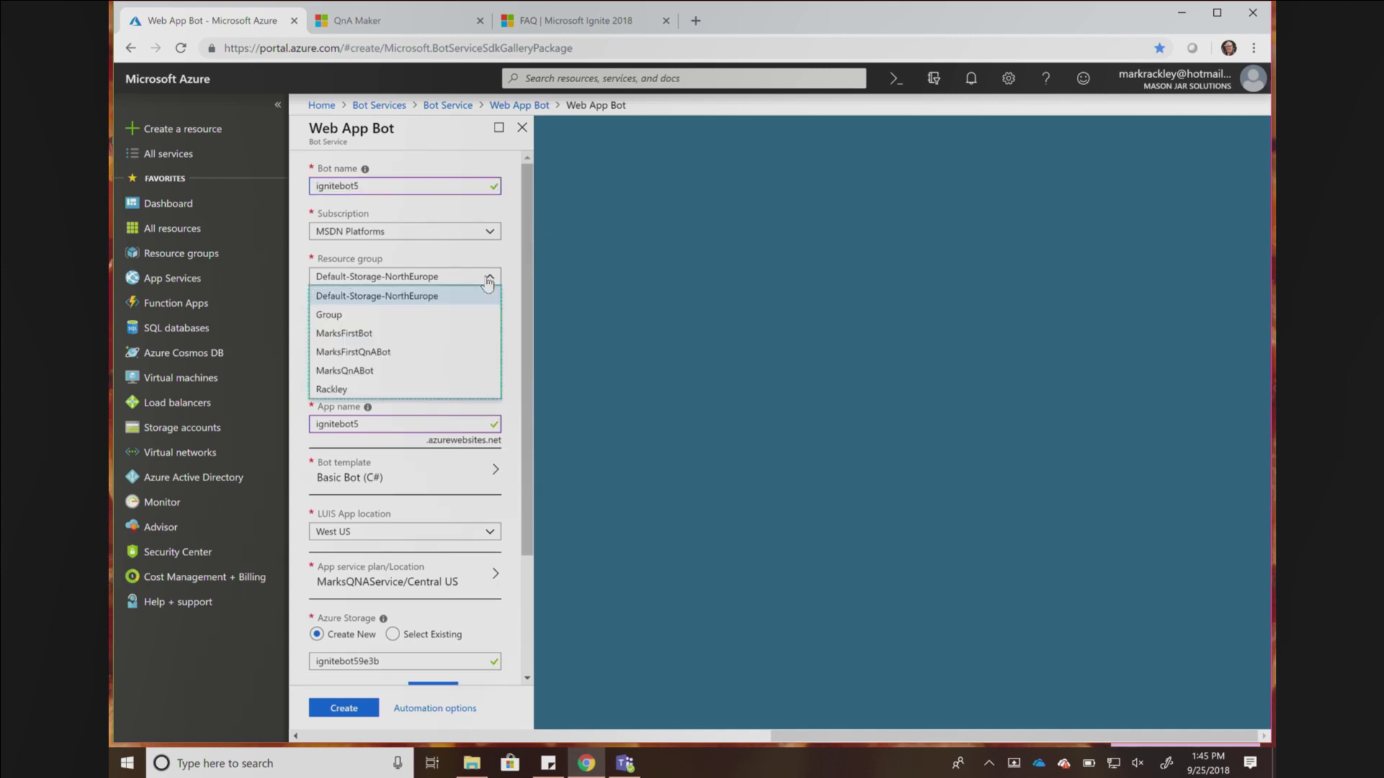
{"action": "left_click", "coordinate": [395, 387]}
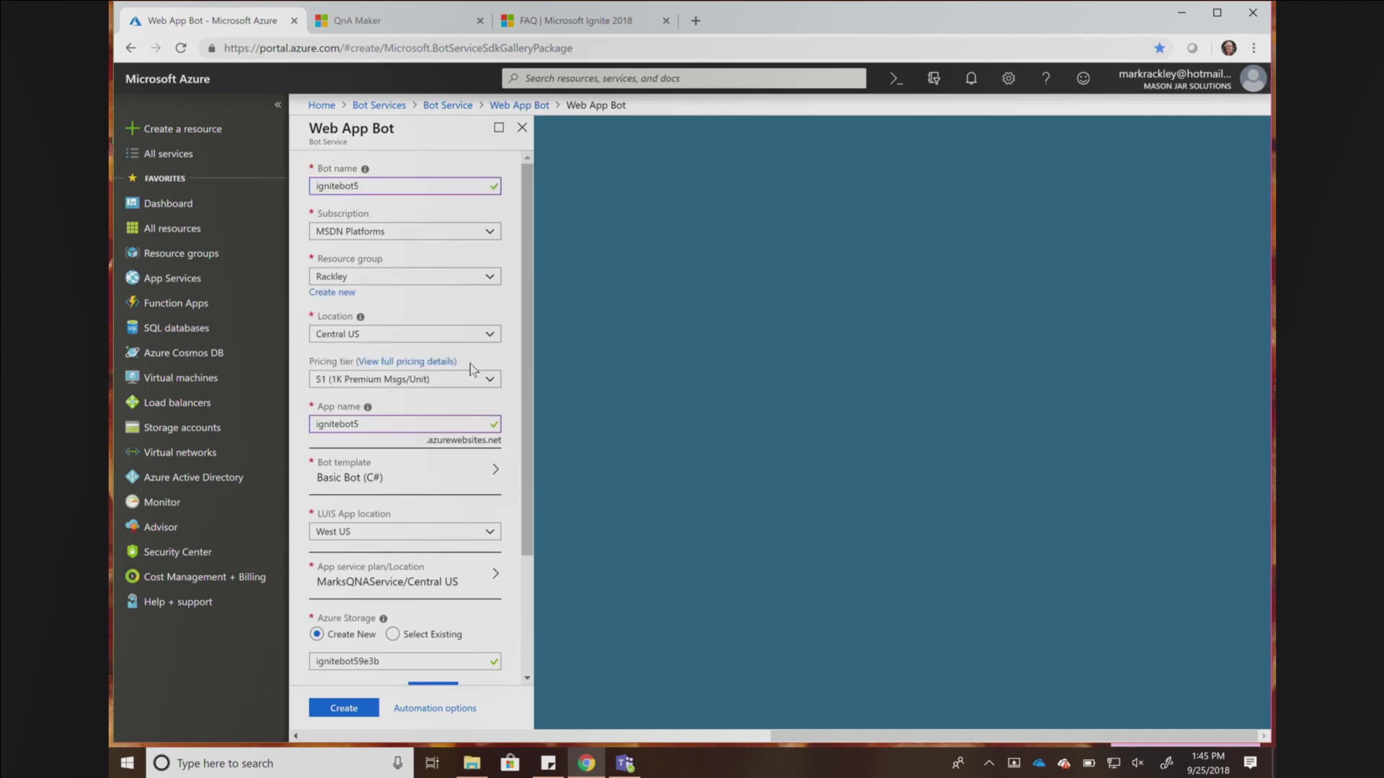
{"action": "left_click", "coordinate": [426, 379]}
{"action": "left_click", "coordinate": [415, 418]}
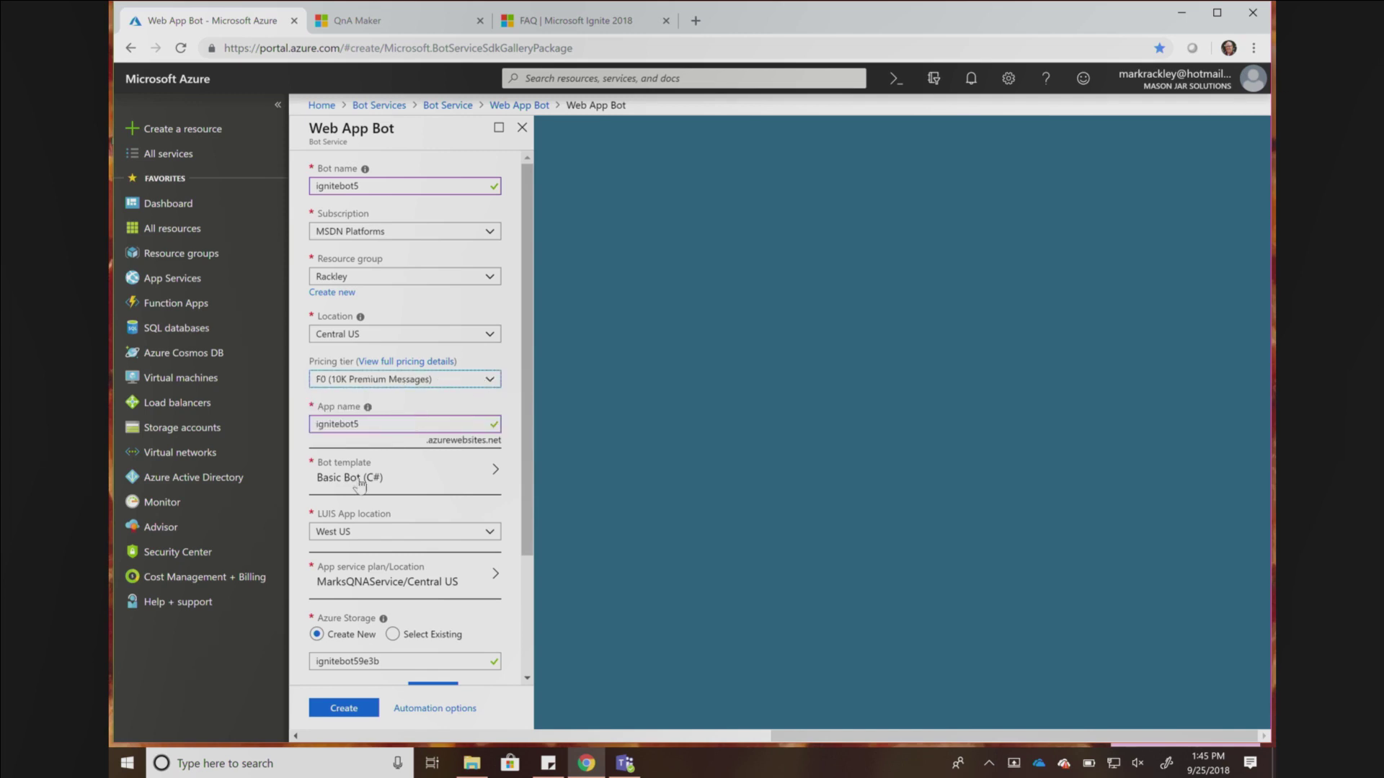
Set the bot template to Question and Answer, using SDK v3 and Node.js.
{"action": "left_click", "coordinate": [488, 471]}
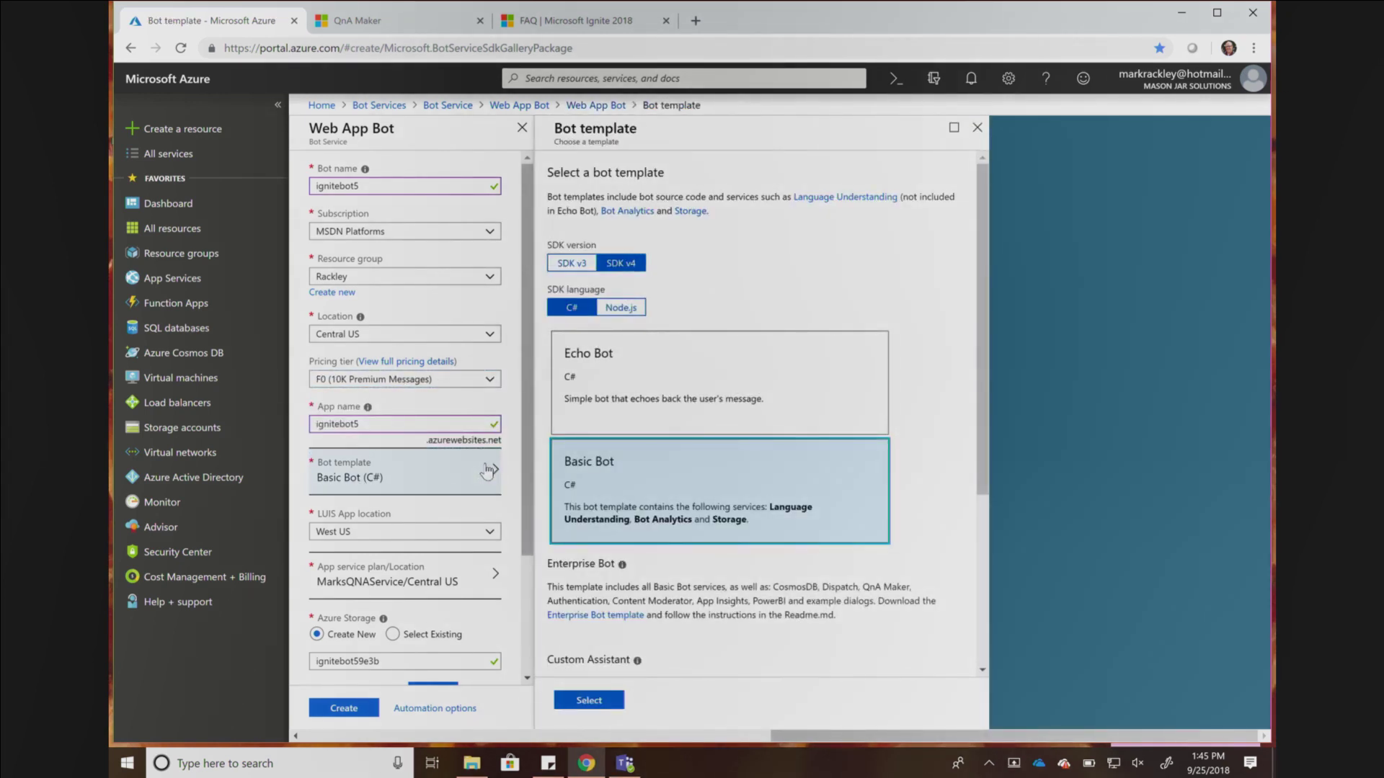
{"action": "left_click", "coordinate": [567, 265]}
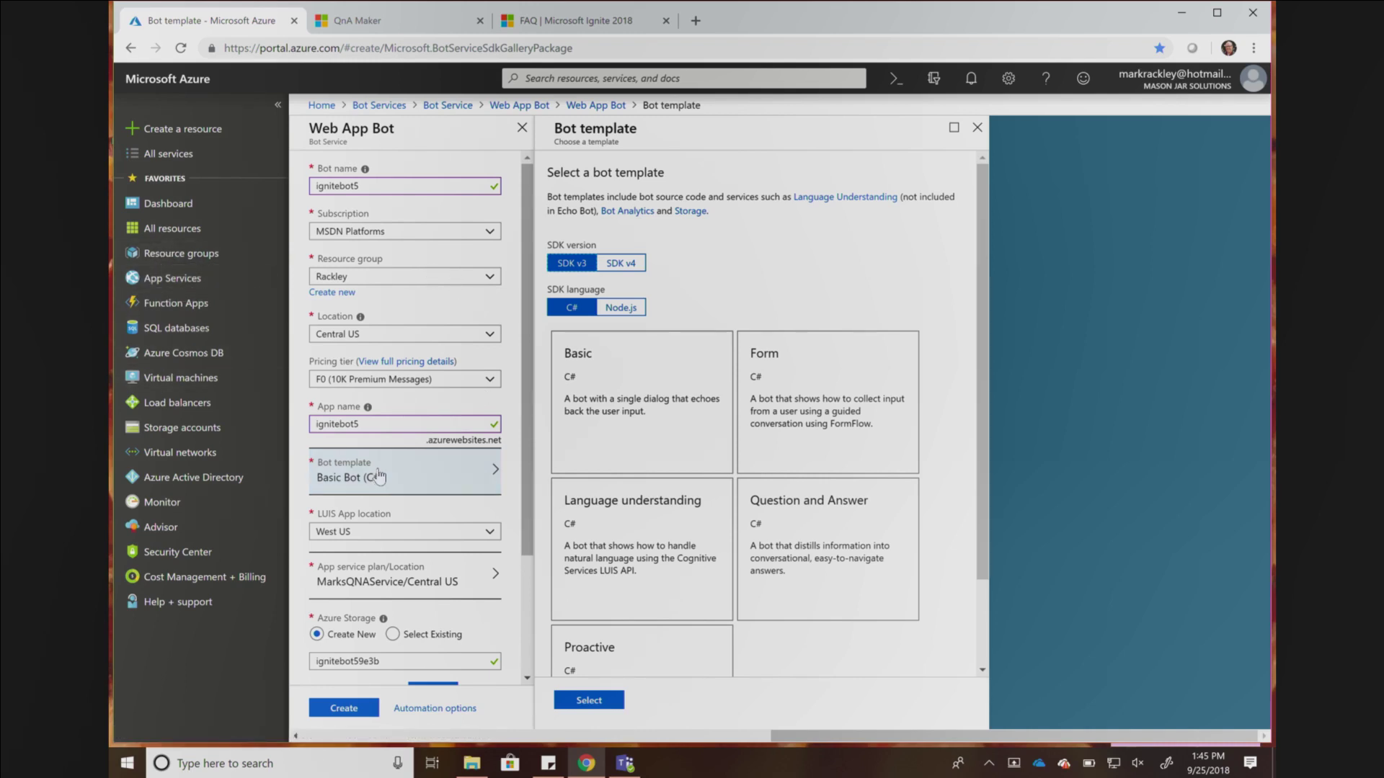
{"action": "left_click", "coordinate": [624, 309]}
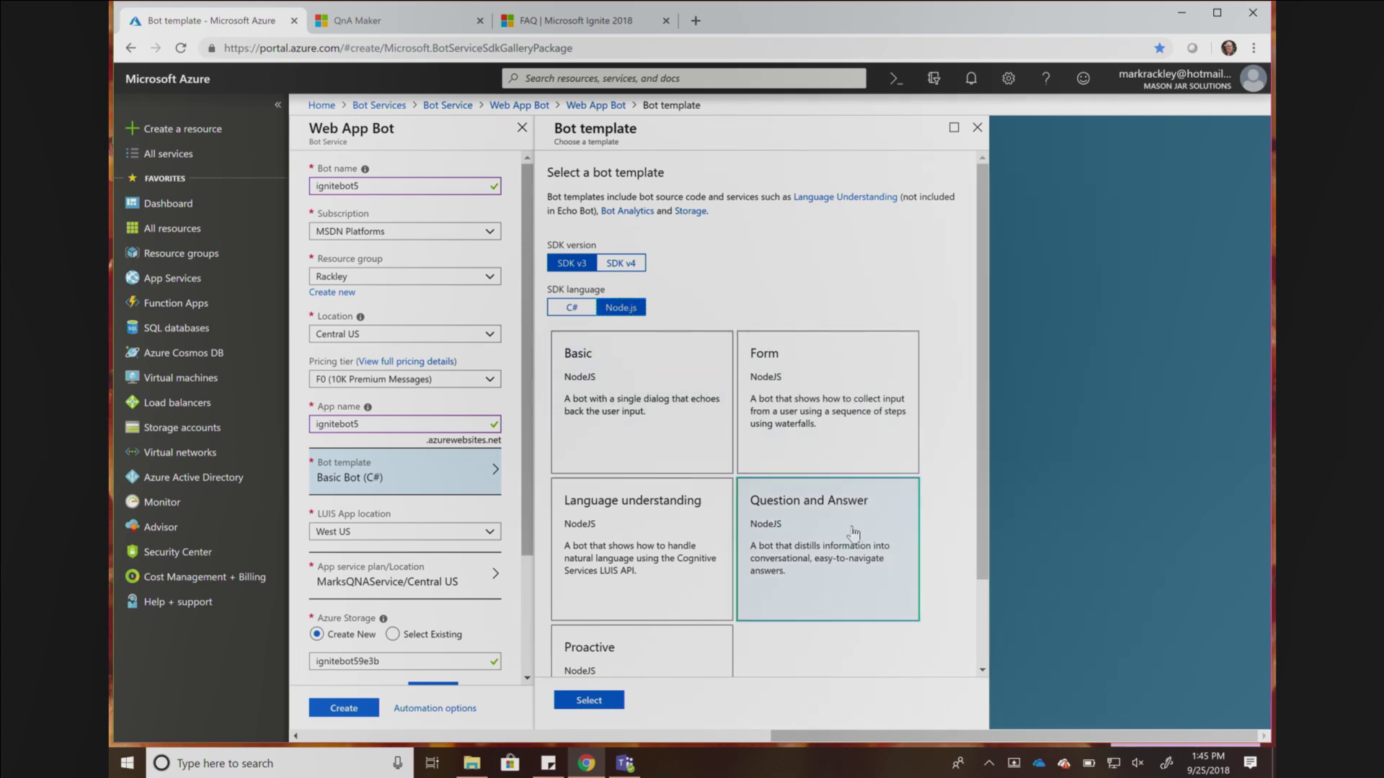
{"action": "left_click", "coordinate": [823, 529]}
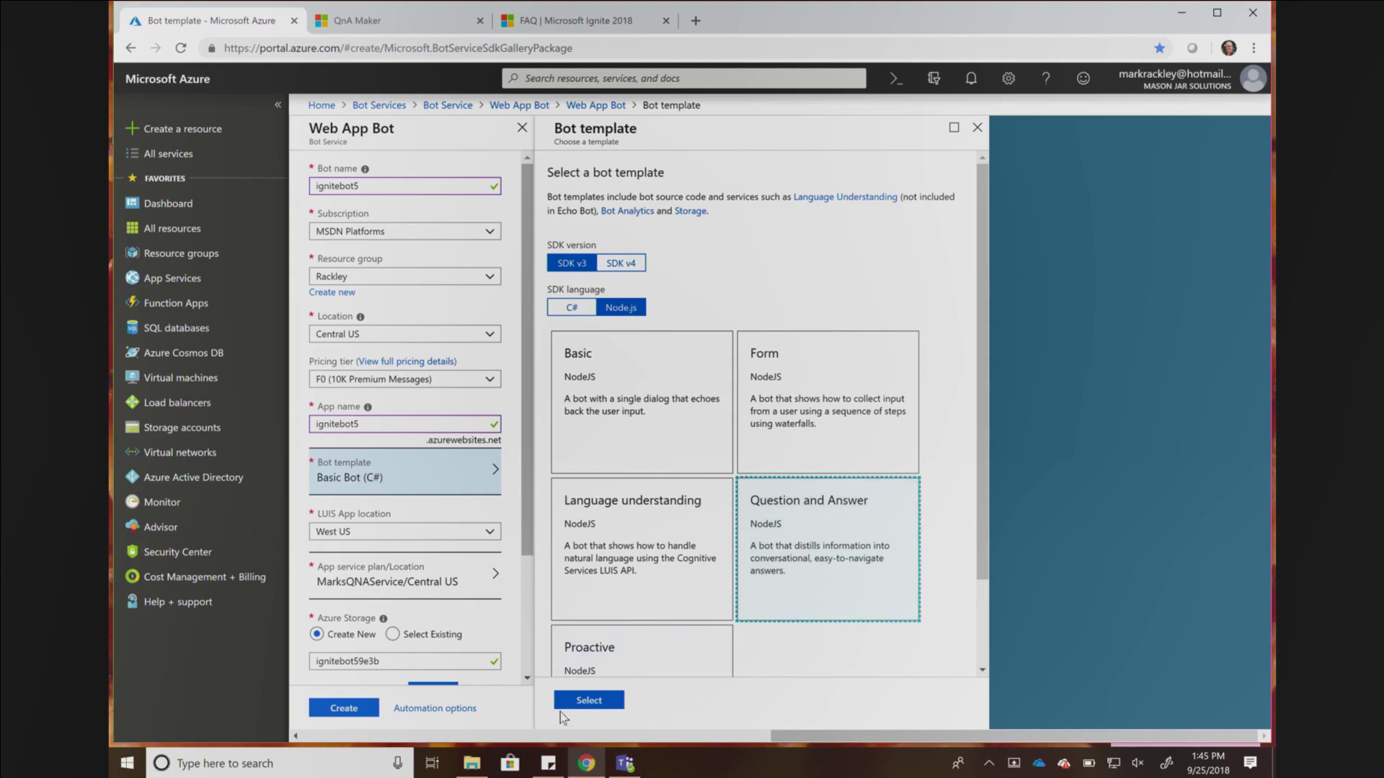
{"action": "left_click", "coordinate": [588, 700]}
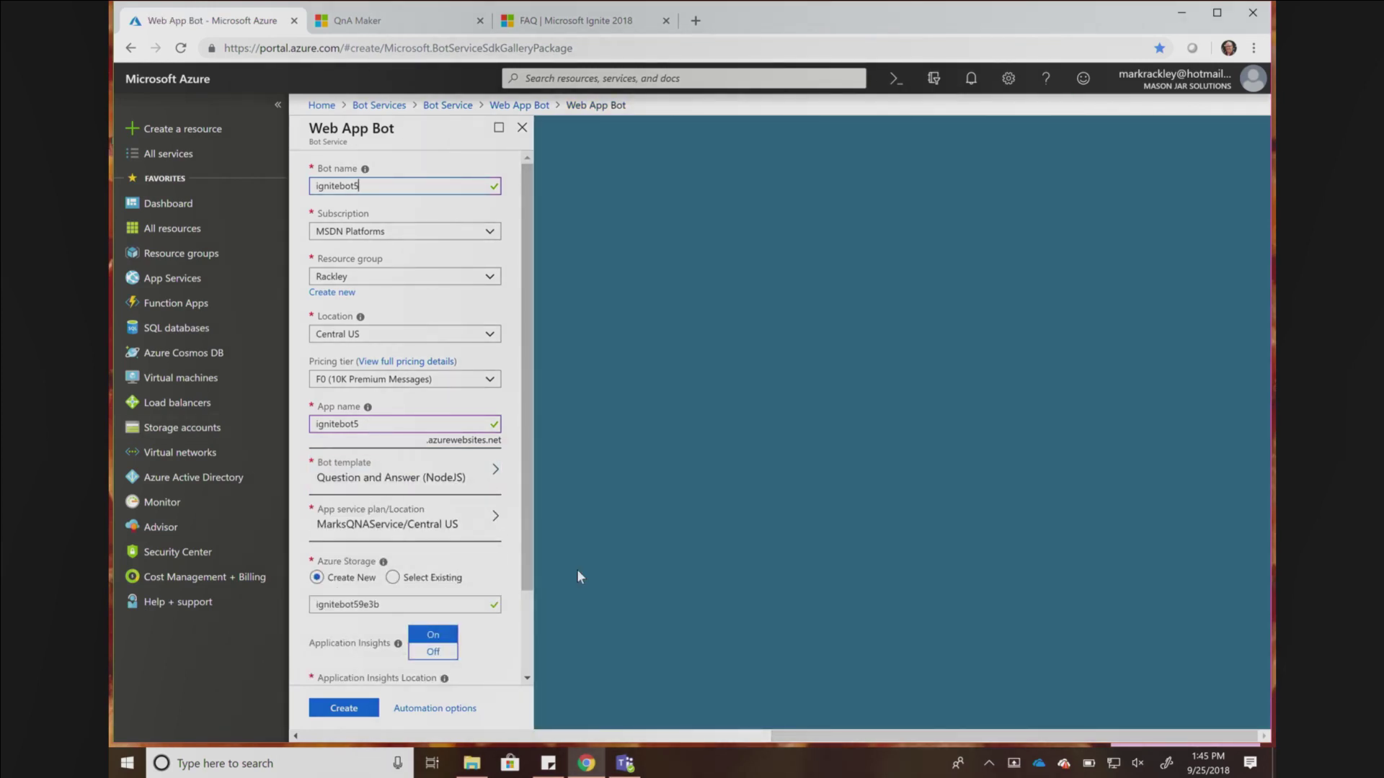
Check the remaining bot settings, leave them at their defaults, and create the bot.
{"action": "triple_click", "coordinate": [516, 522]}
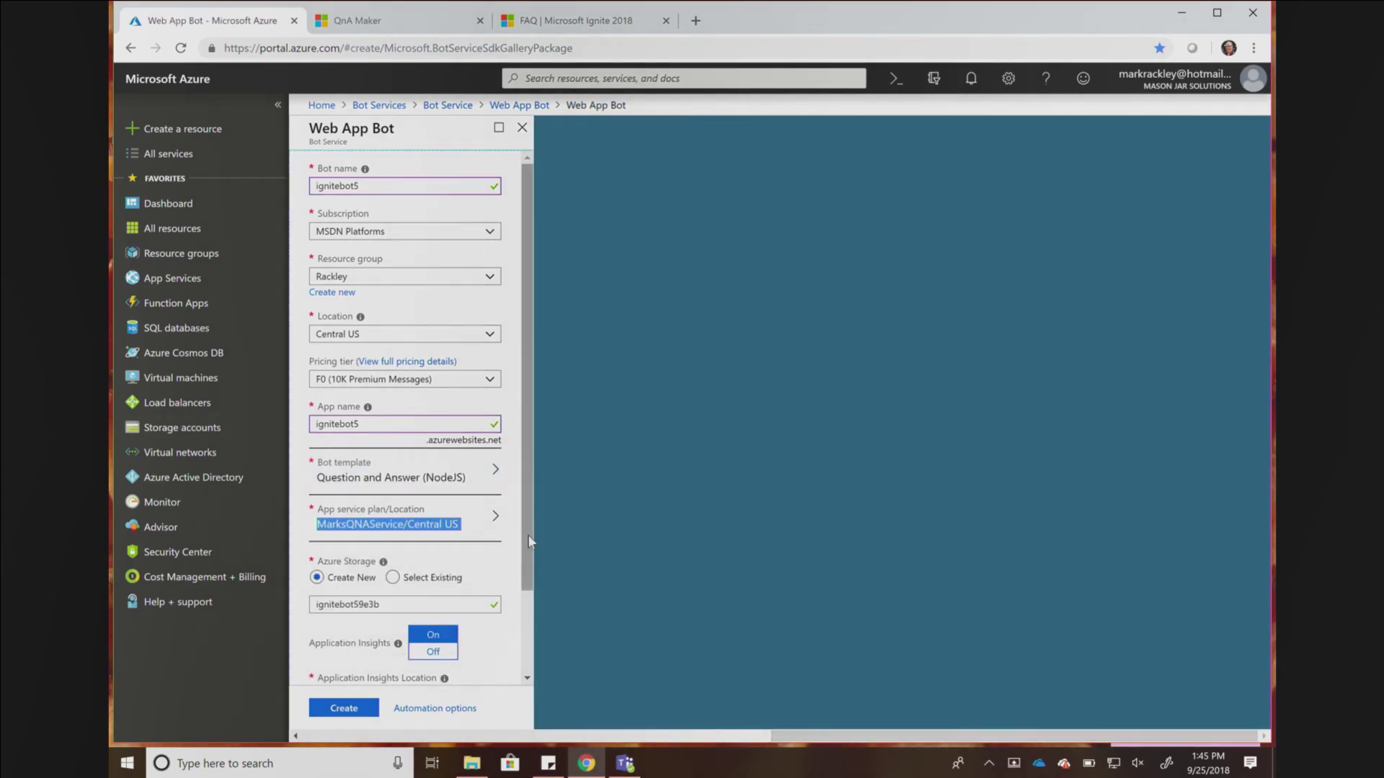
{"action": "left_click_drag", "start_coordinate": [521, 552], "coordinate": [527, 628]}
{"action": "left_click", "coordinate": [339, 709]}
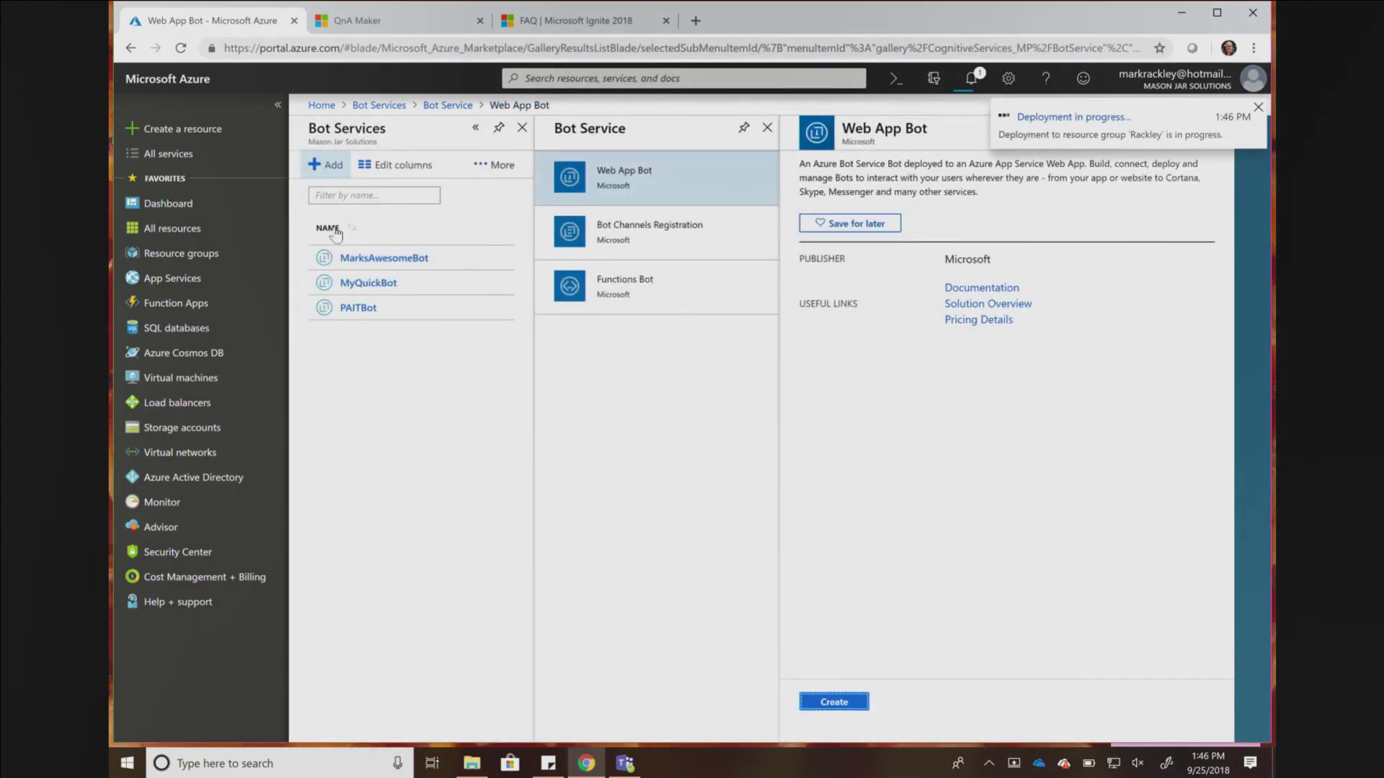
Test the existing MarksAwesomeBot in web chat with the message "hello" and open the setup link in its reply.
{"action": "left_click", "coordinate": [393, 263]}
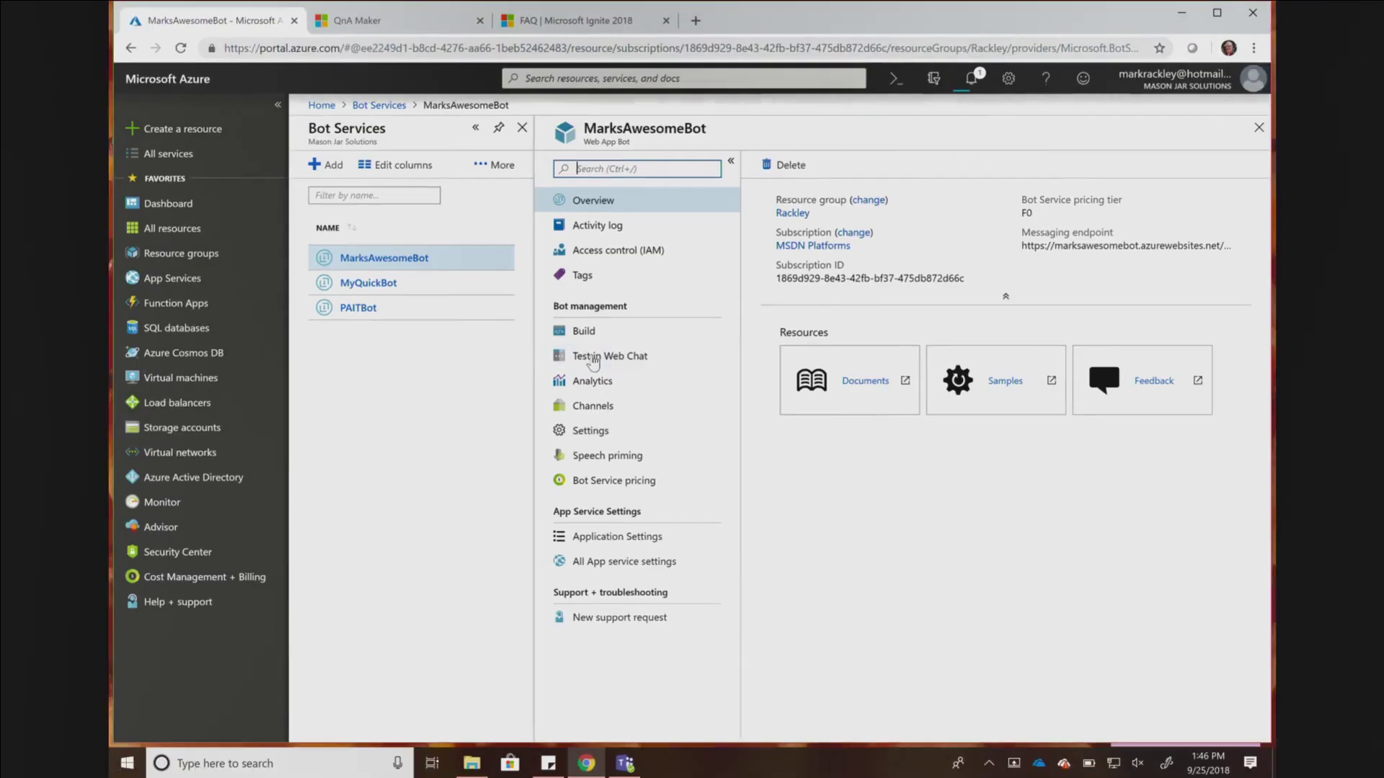
{"action": "left_click", "coordinate": [583, 361]}
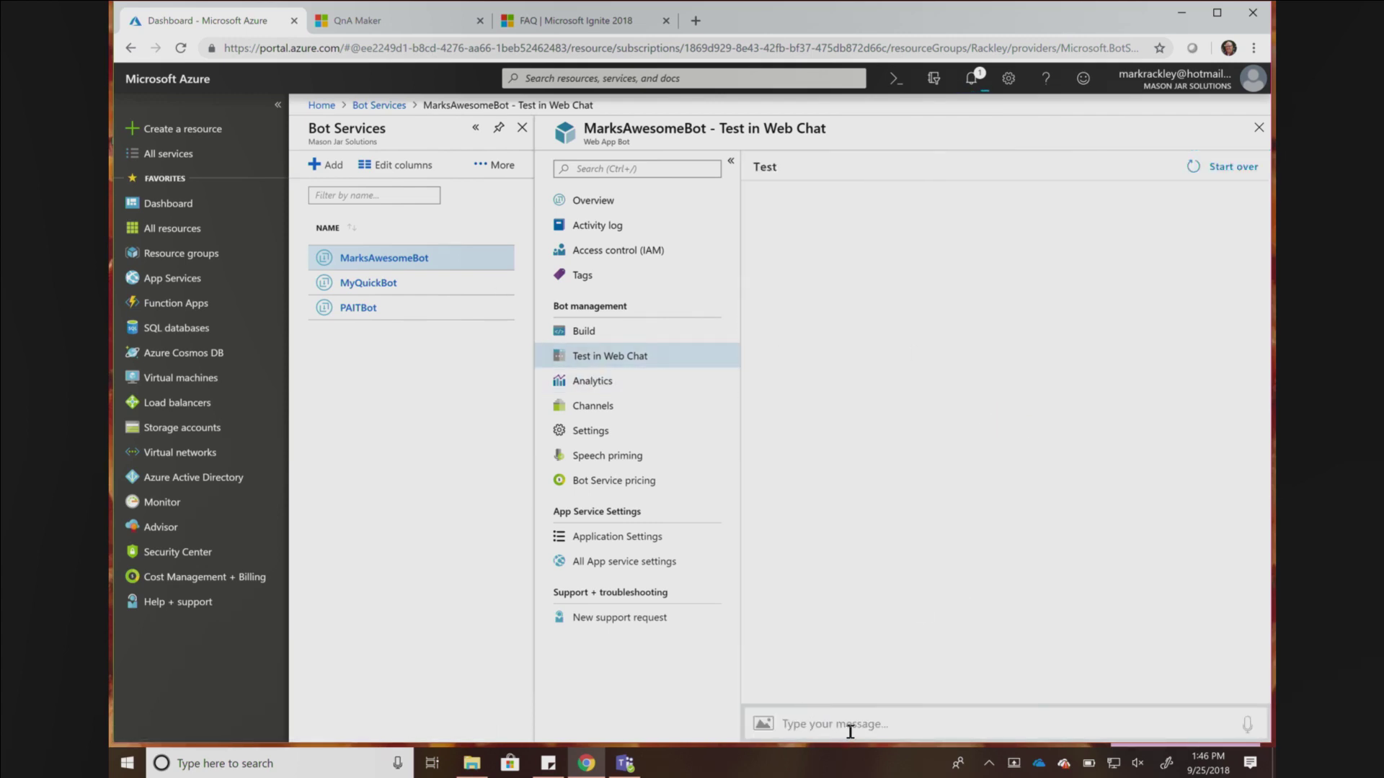
{"action": "type", "text": "a"}
{"action": "key", "text": "BackSpace"}
{"action": "type", "text": "hello"}
{"action": "key", "text": "Return"}
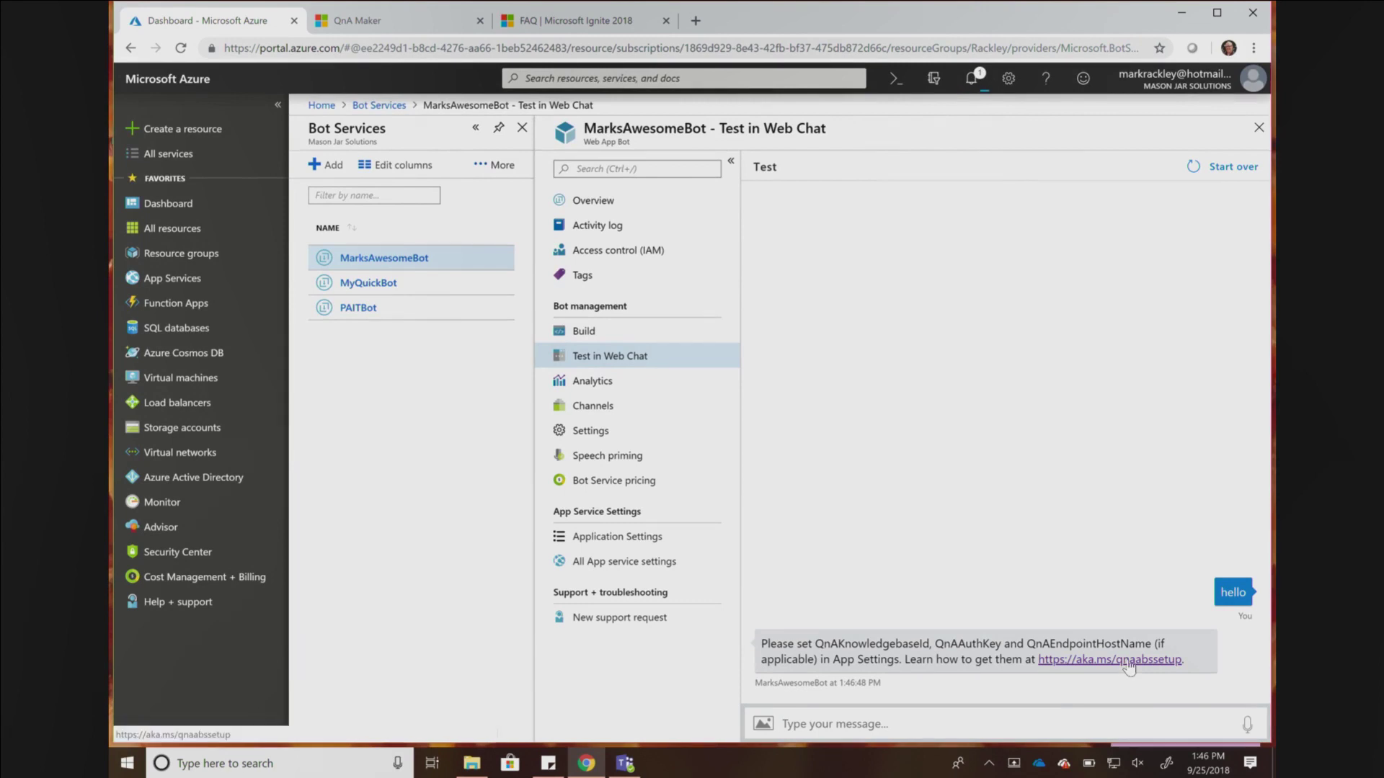
{"action": "left_click", "coordinate": [1128, 662]}
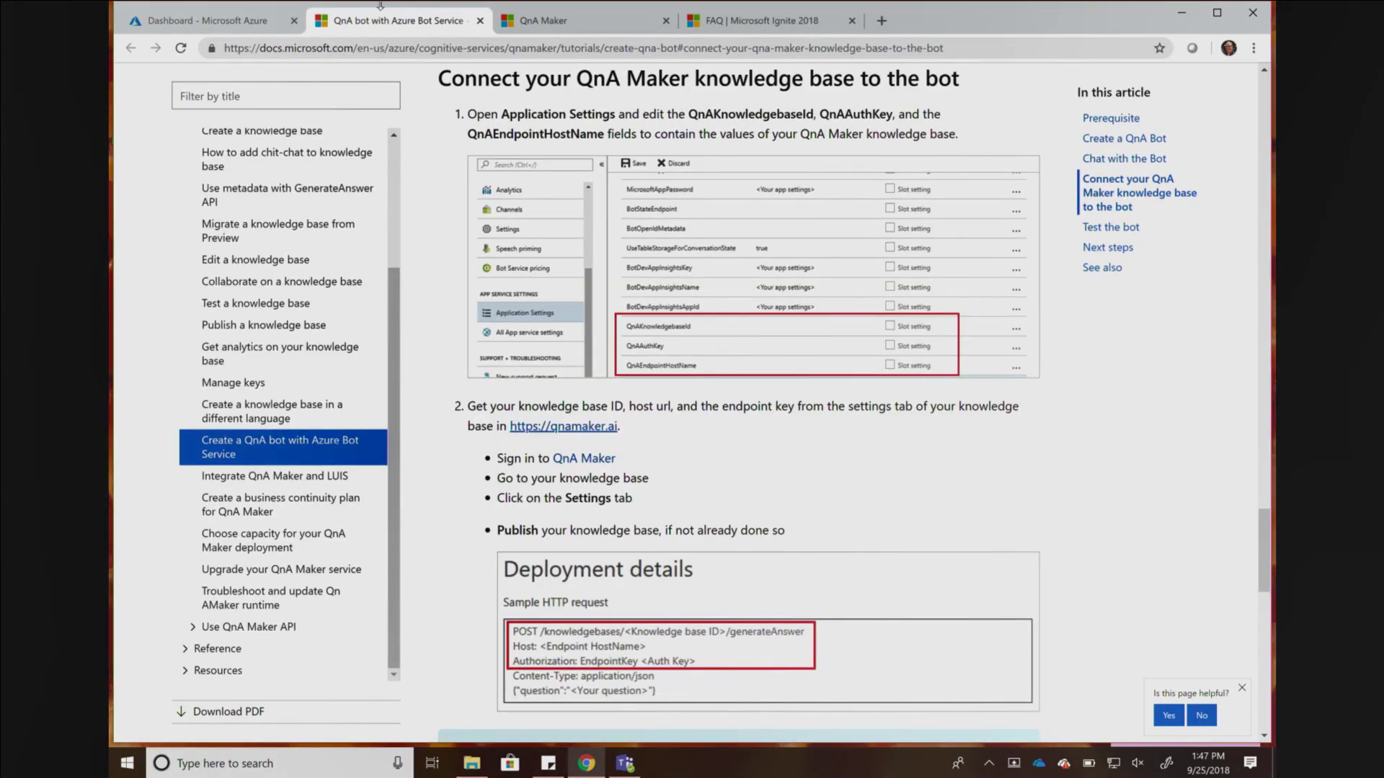
Switch to the QnA Maker site, start creating a knowledge base, and open the Azure form for a new QnA service.
{"action": "left_click", "coordinate": [598, 23]}
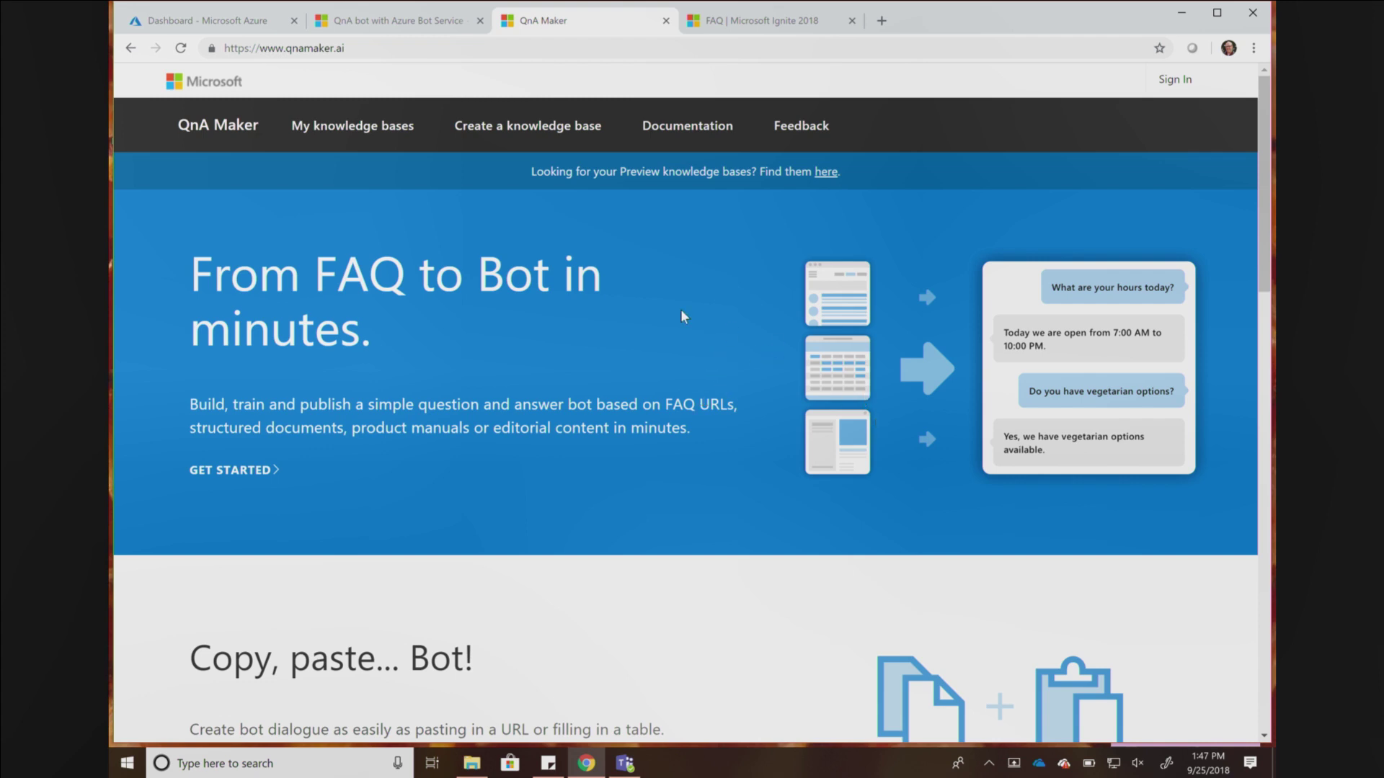
{"action": "left_click", "coordinate": [526, 145]}
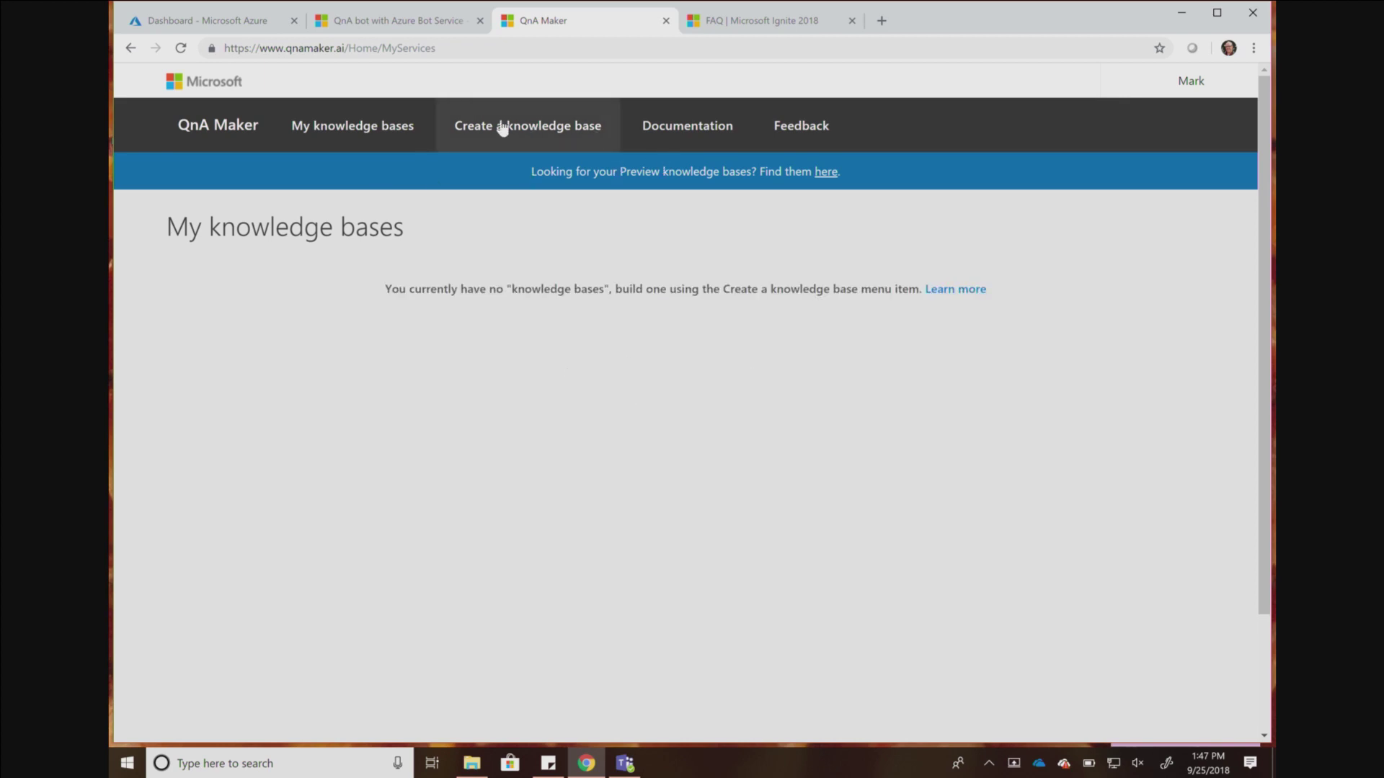
{"action": "left_click", "coordinate": [525, 135]}
{"action": "scroll", "coordinate": [795, 367], "scroll_direction": "down", "scroll_amount": 1}
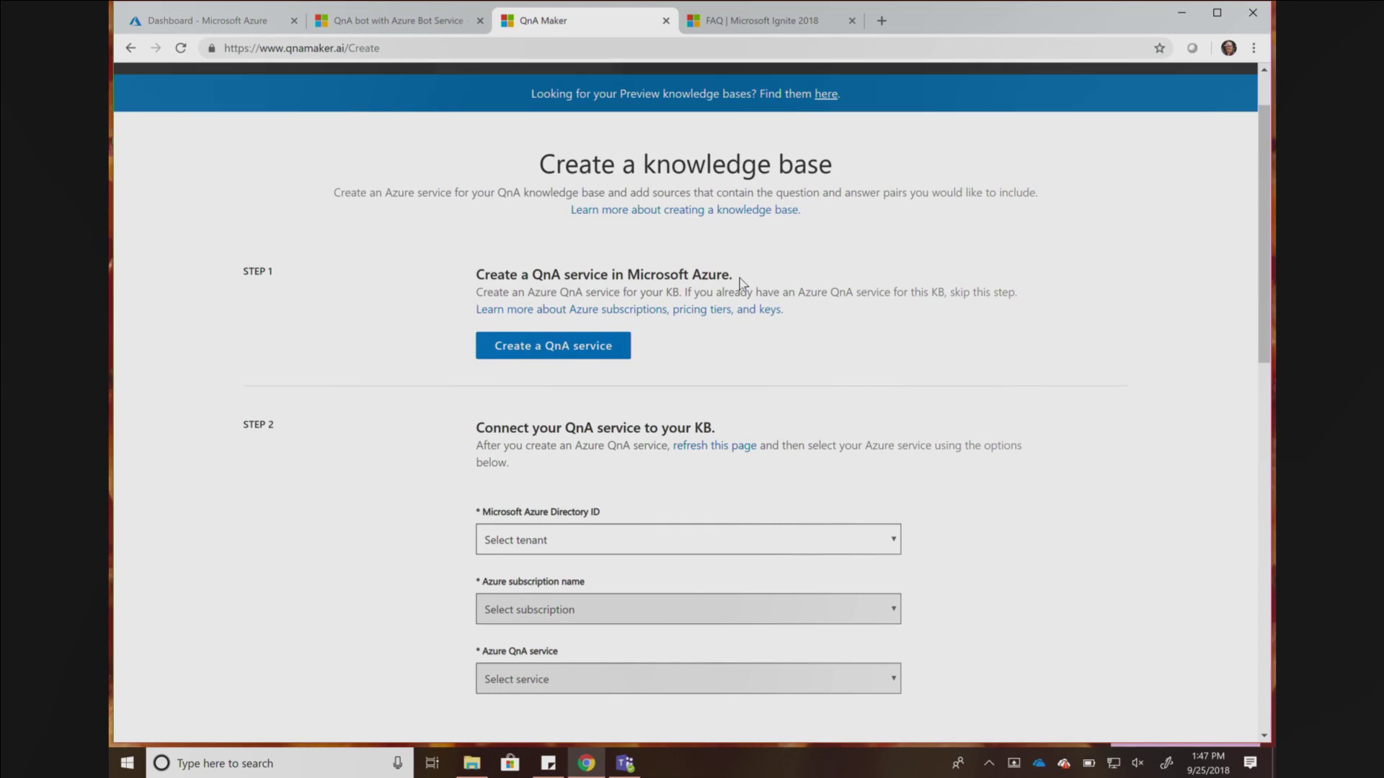
{"action": "left_click", "coordinate": [590, 347]}
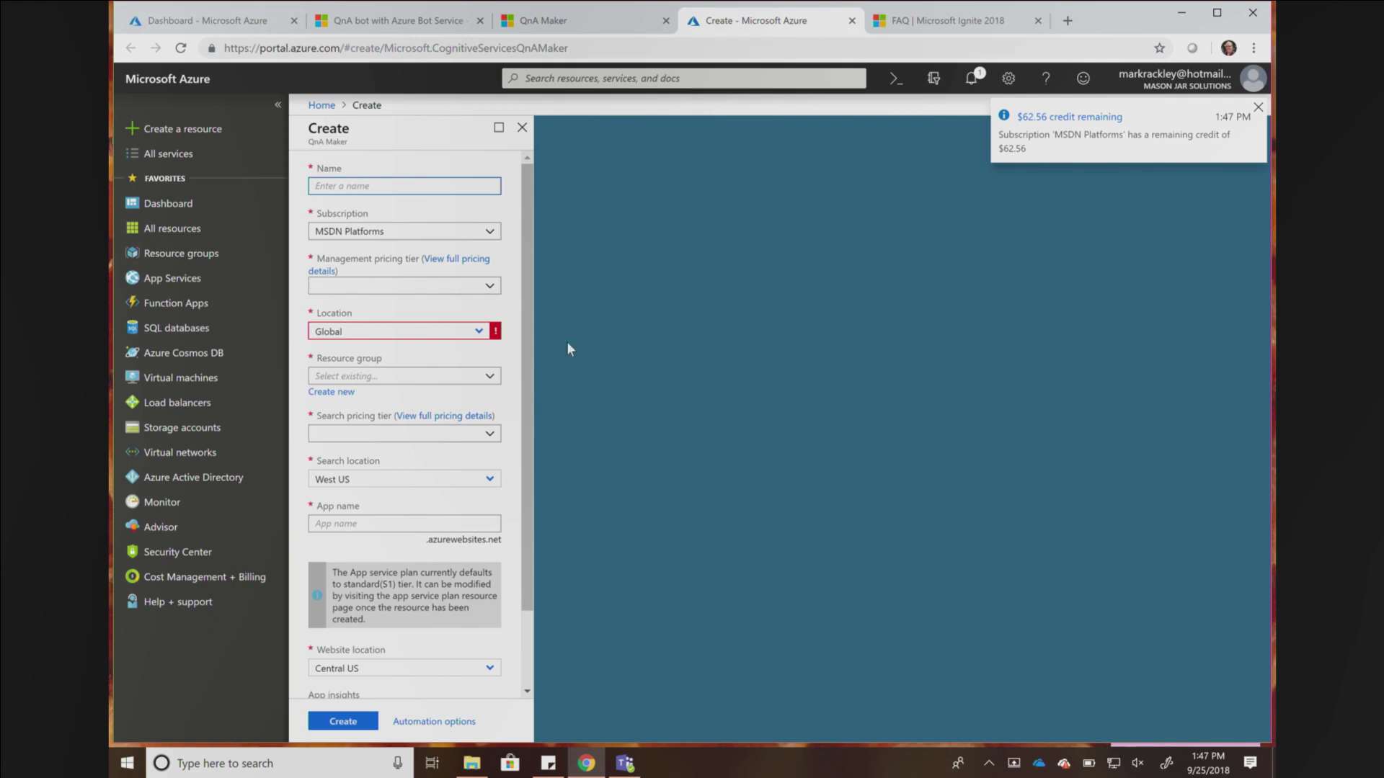
Return to the QnA Maker site and connect the knowledge base to the Mason Jar Solutions directory, MSDN Platforms subscription and MarksQNAService.
{"action": "left_click", "coordinate": [598, 19]}
{"action": "left_click", "coordinate": [660, 536]}
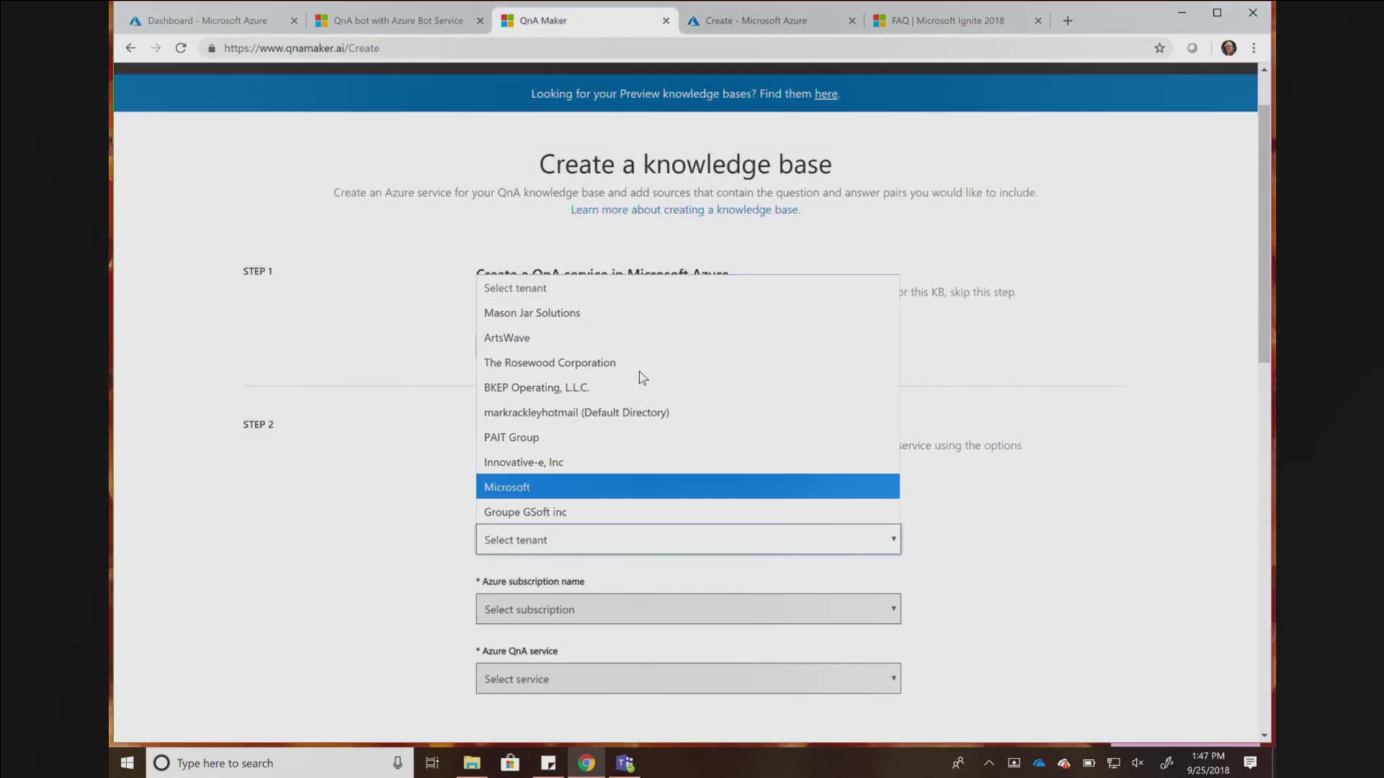
{"action": "left_click", "coordinate": [623, 310]}
{"action": "right_click", "coordinate": [356, 464]}
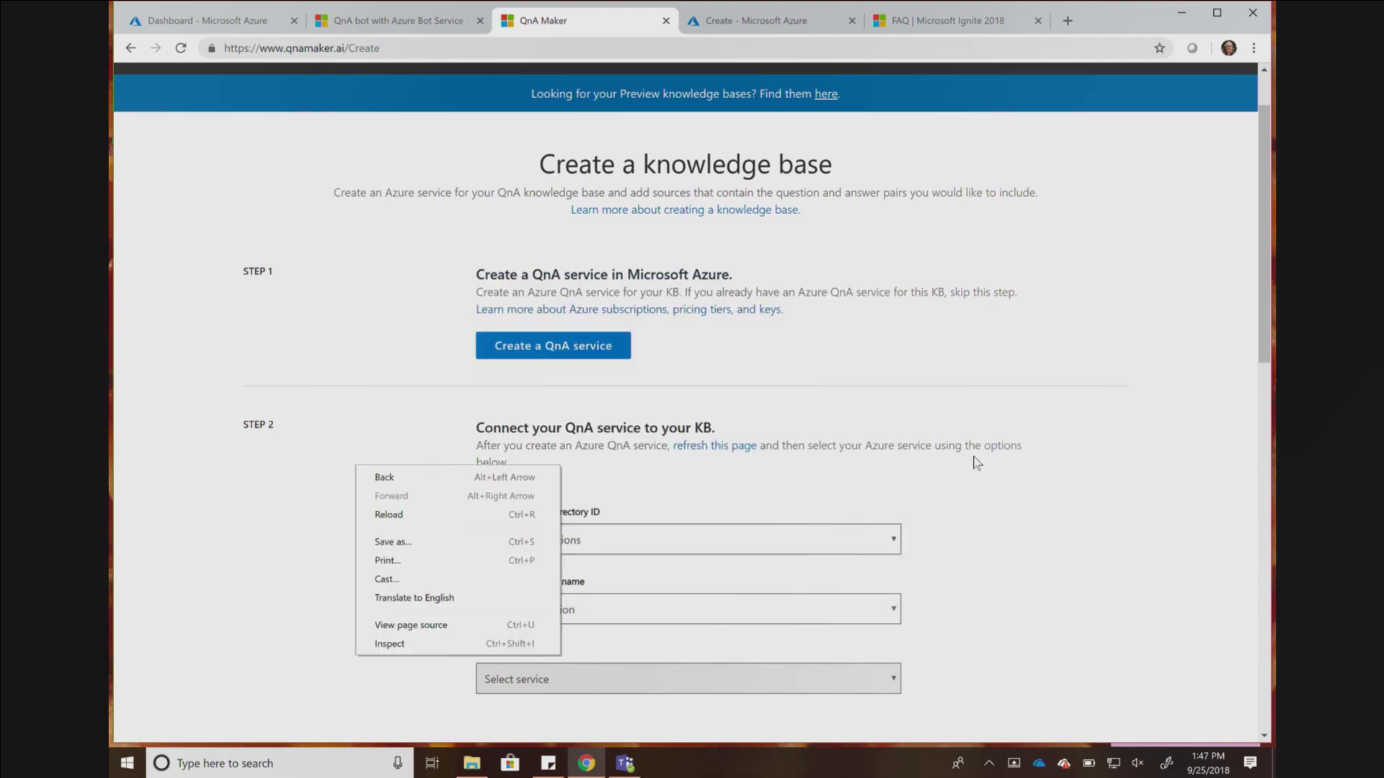
{"action": "left_click", "coordinate": [1133, 488]}
{"action": "scroll", "coordinate": [1153, 494], "scroll_direction": "down", "scroll_amount": 3}
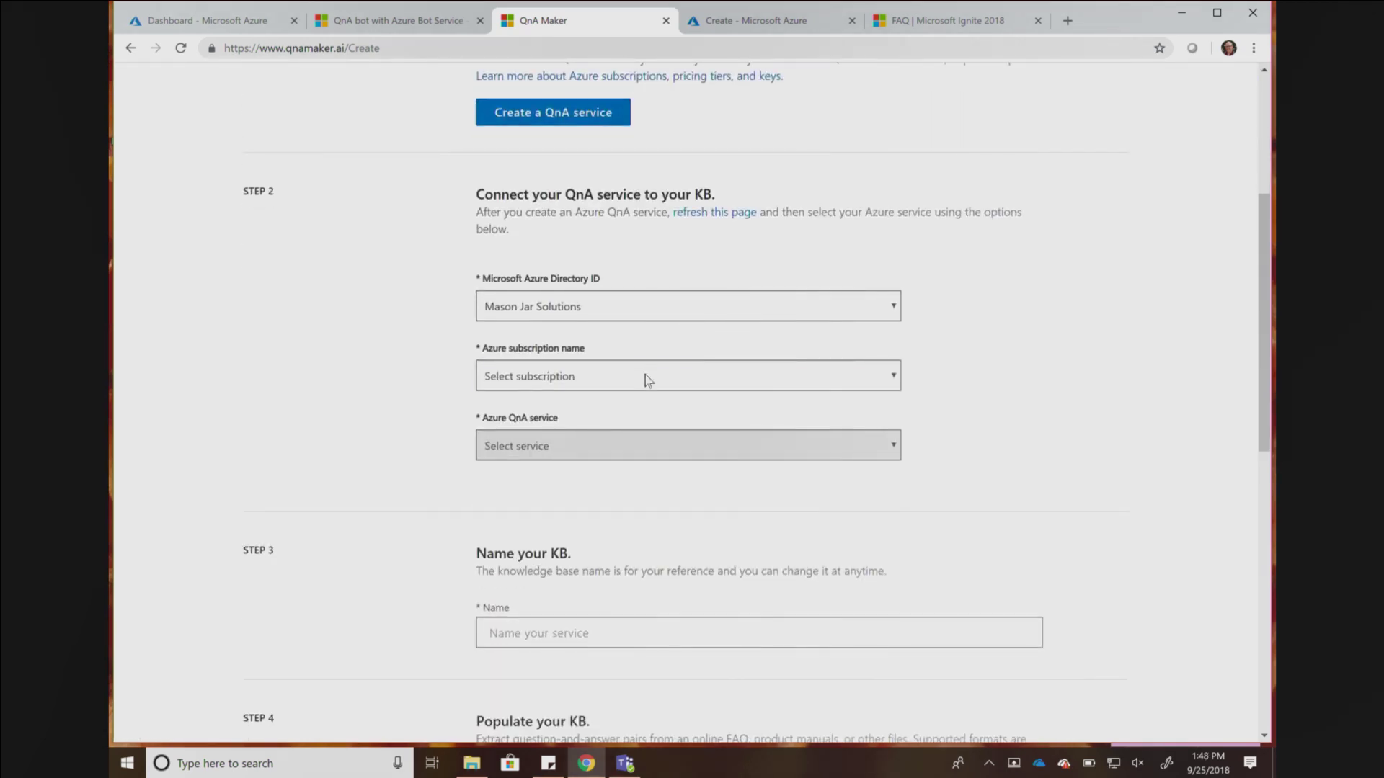
{"action": "left_click", "coordinate": [646, 376]}
{"action": "left_click", "coordinate": [568, 438]}
{"action": "left_click", "coordinate": [573, 446]}
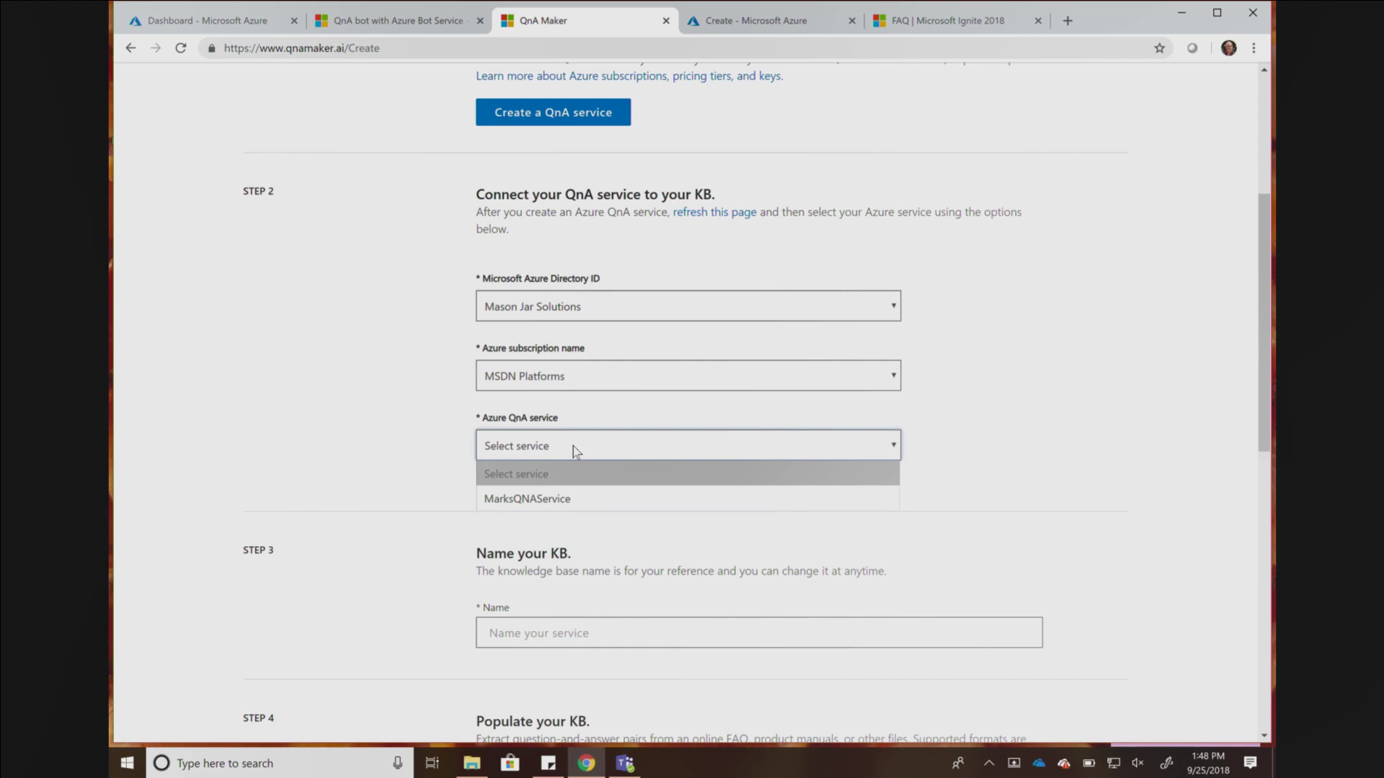
{"action": "left_click", "coordinate": [558, 499]}
Name the knowledge base "5 minute kb" and create it without any sources or chit-chat.
{"action": "scroll", "coordinate": [402, 488], "scroll_direction": "down", "scroll_amount": 4}
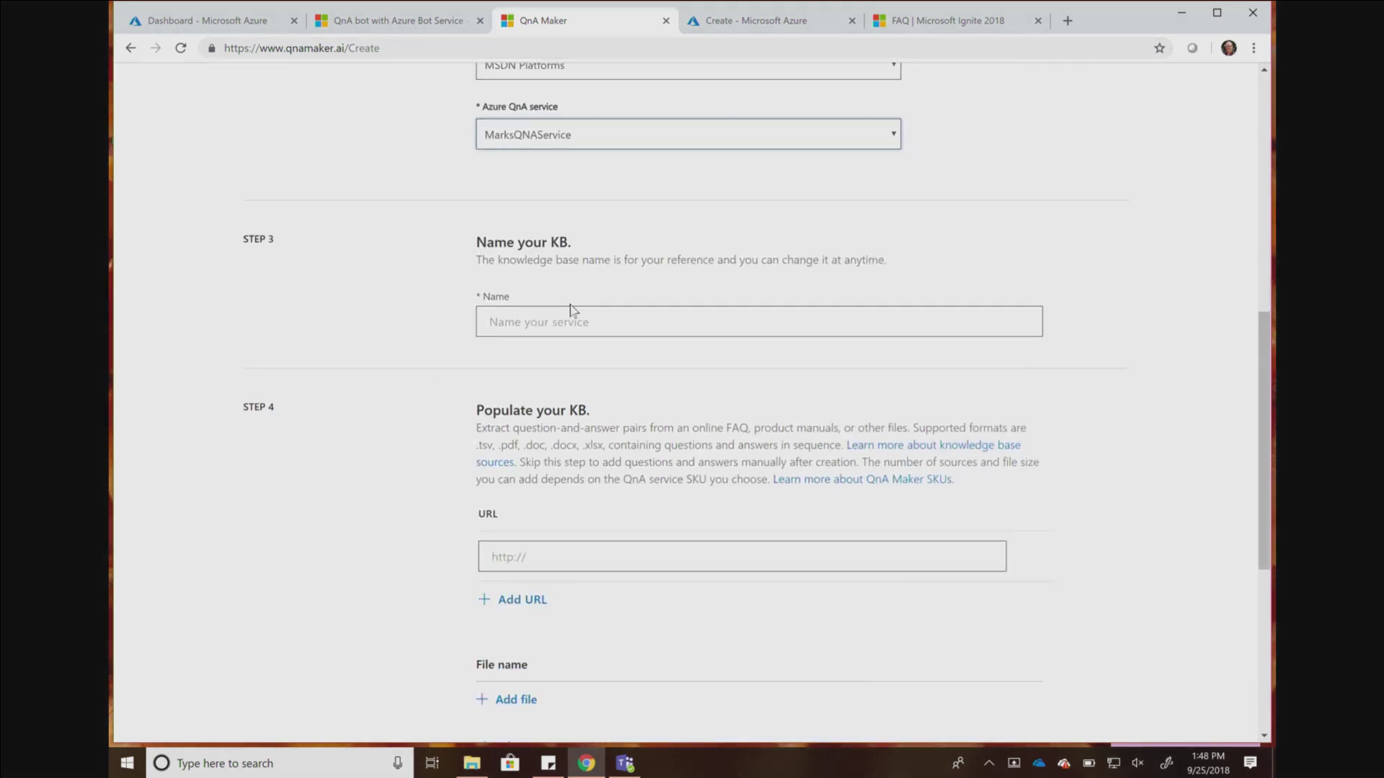
{"action": "left_click", "coordinate": [527, 323]}
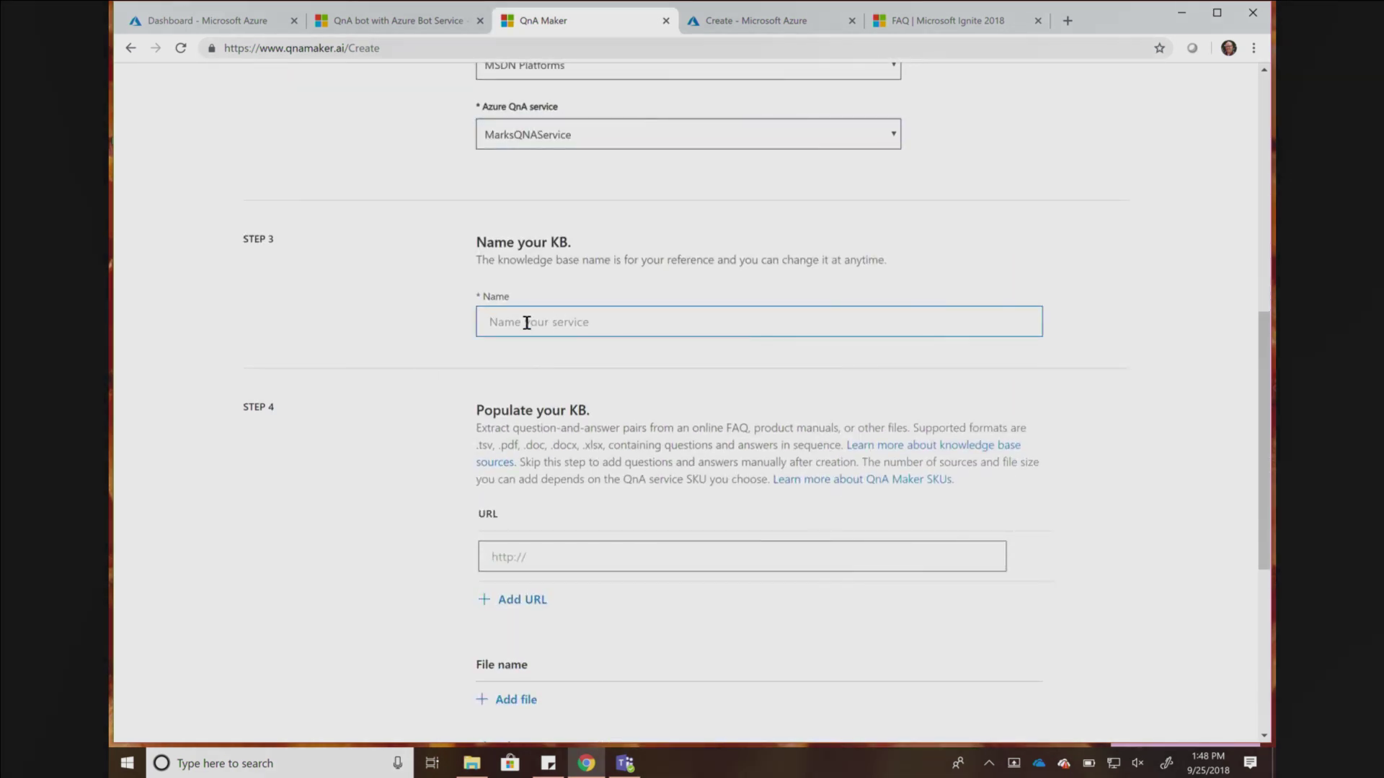
{"action": "type", "text": "5 minute kb"}
{"action": "scroll", "coordinate": [426, 587], "scroll_direction": "down", "scroll_amount": 3}
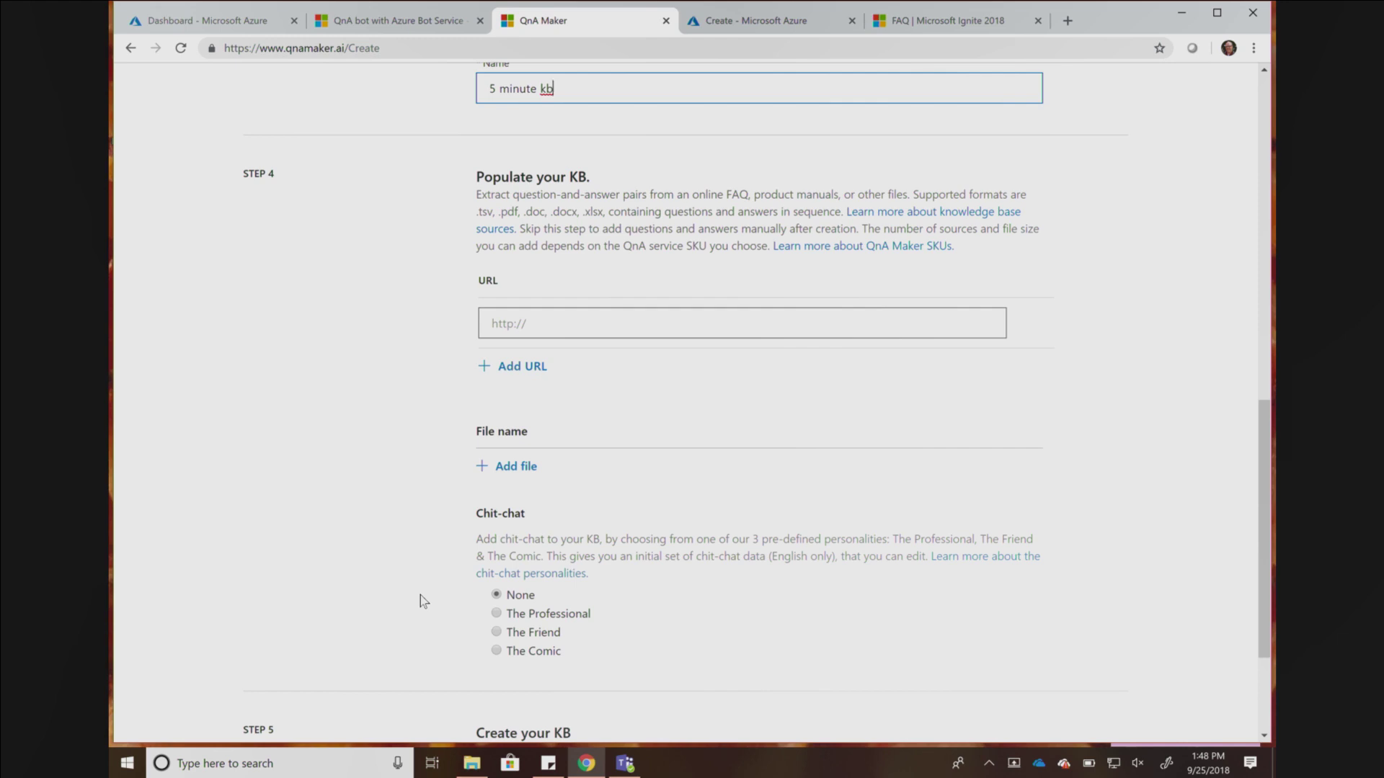
{"action": "scroll", "coordinate": [421, 595], "scroll_direction": "down", "scroll_amount": 2}
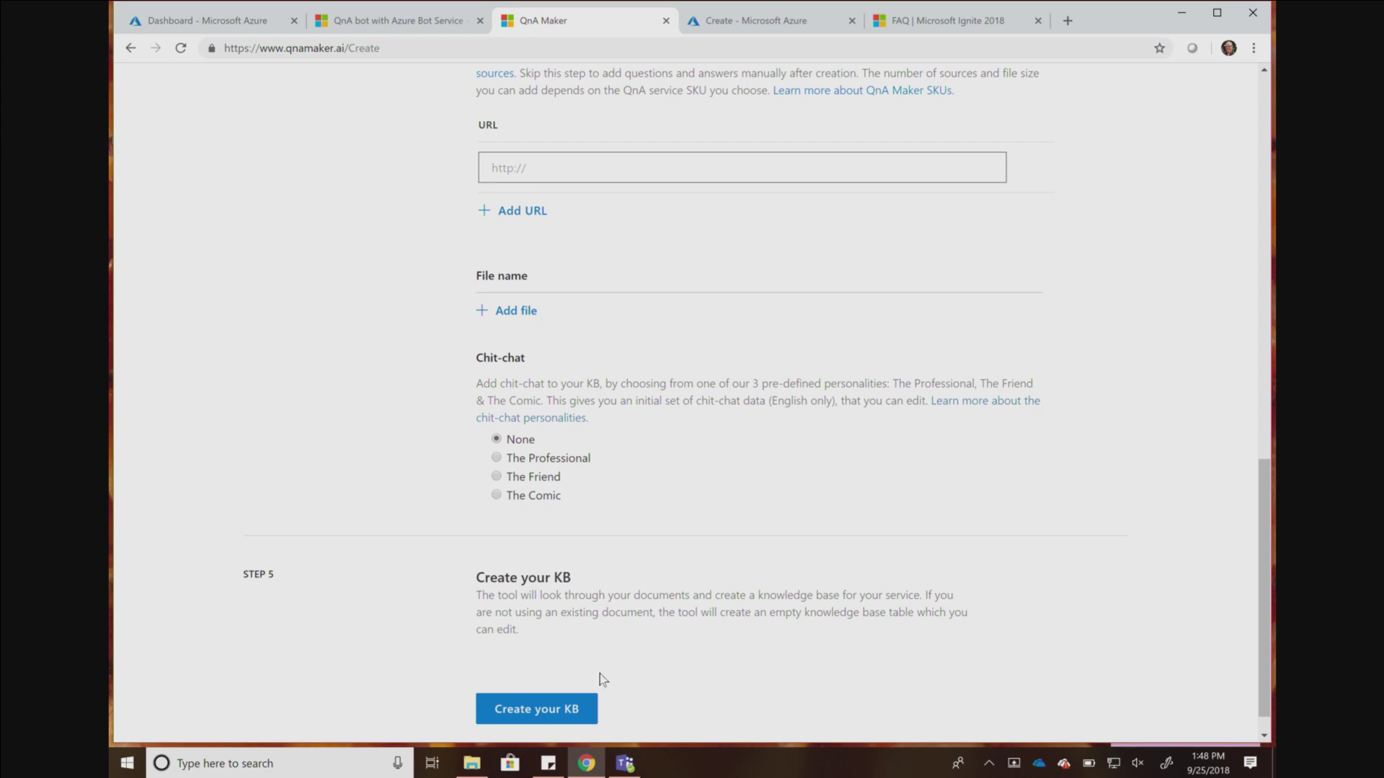
{"action": "left_click", "coordinate": [552, 705]}
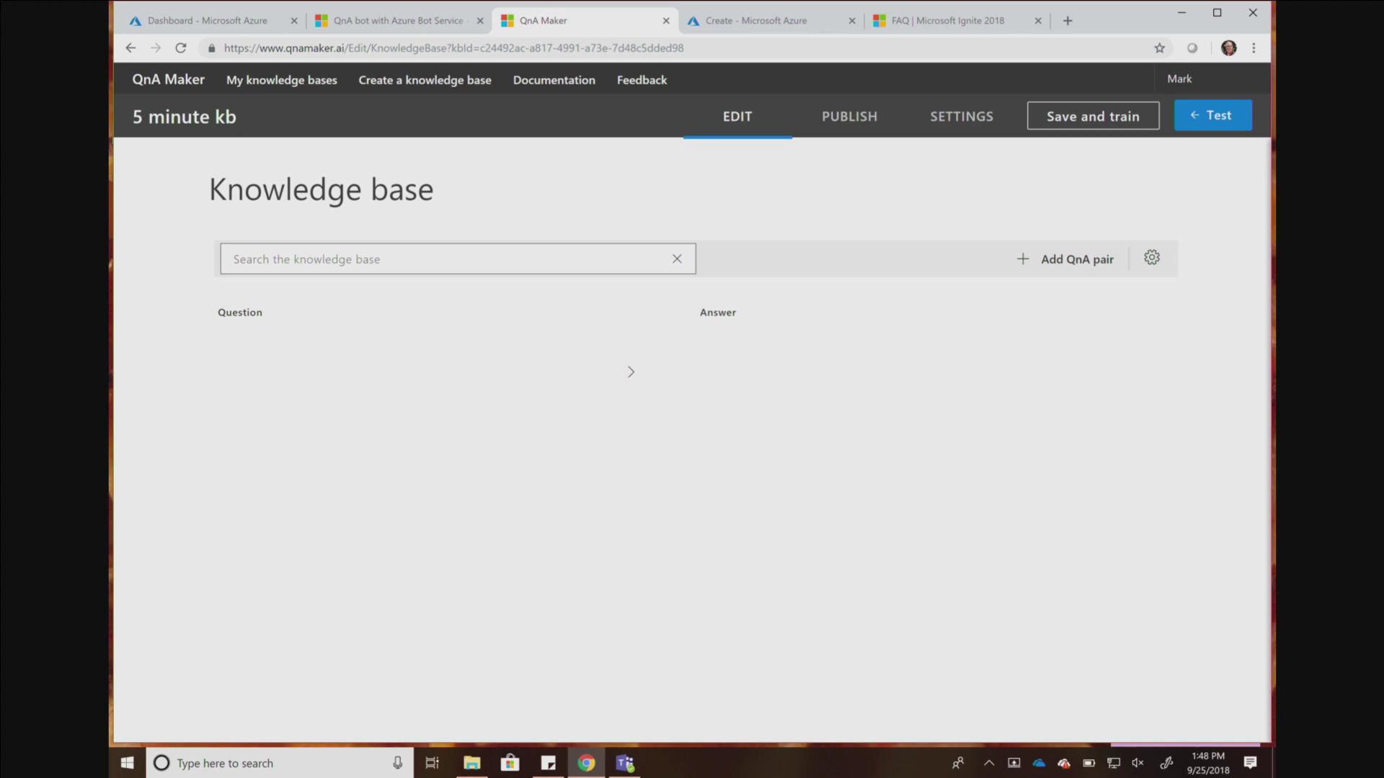
Add a QnA pair with the question "What time is it?" and an answer saying it is time to go to the presenters' session.
{"action": "left_click", "coordinate": [1068, 262]}
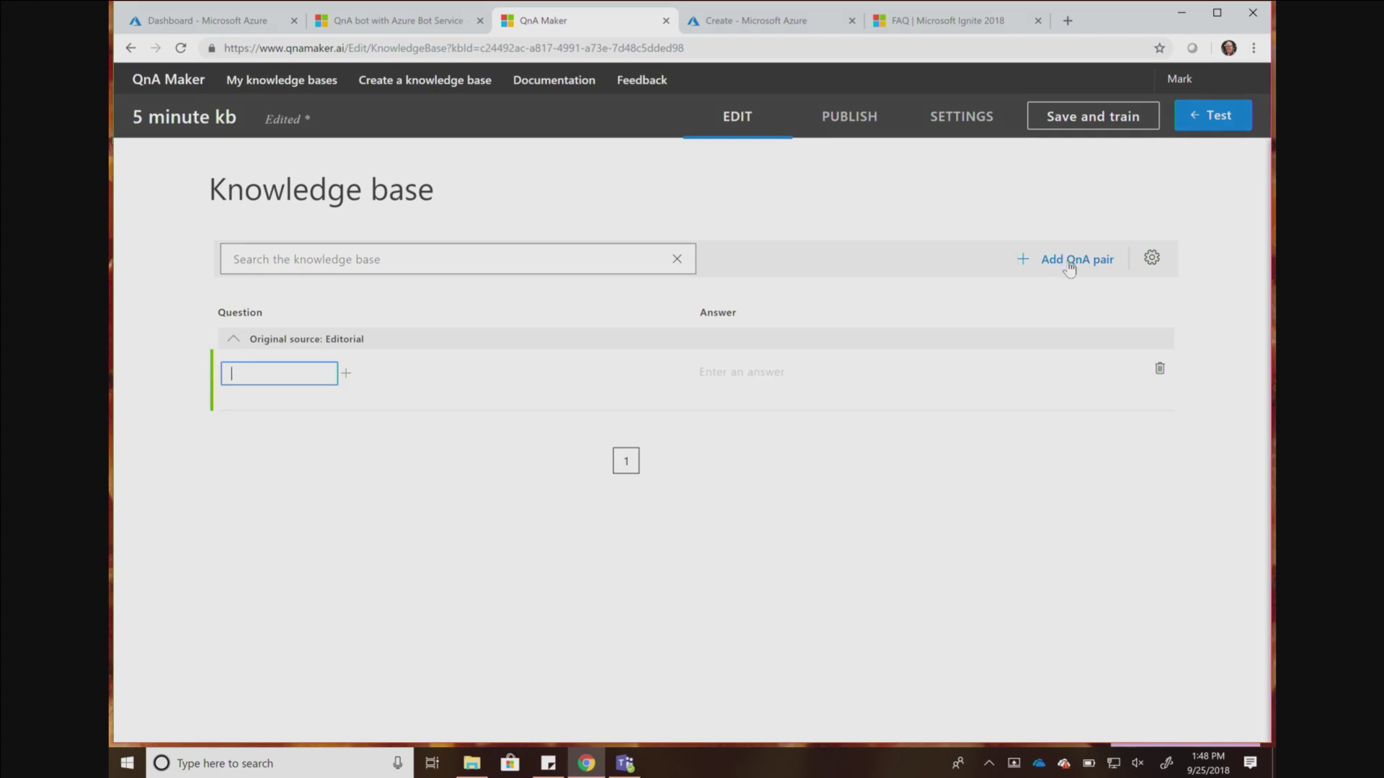
{"action": "type", "text": "What time is it/>"}
{"action": "type", "text": "\\"}
{"action": "type", "text": "?"}
{"action": "left_click", "coordinate": [732, 380]}
{"action": "type", "text": "Time "}
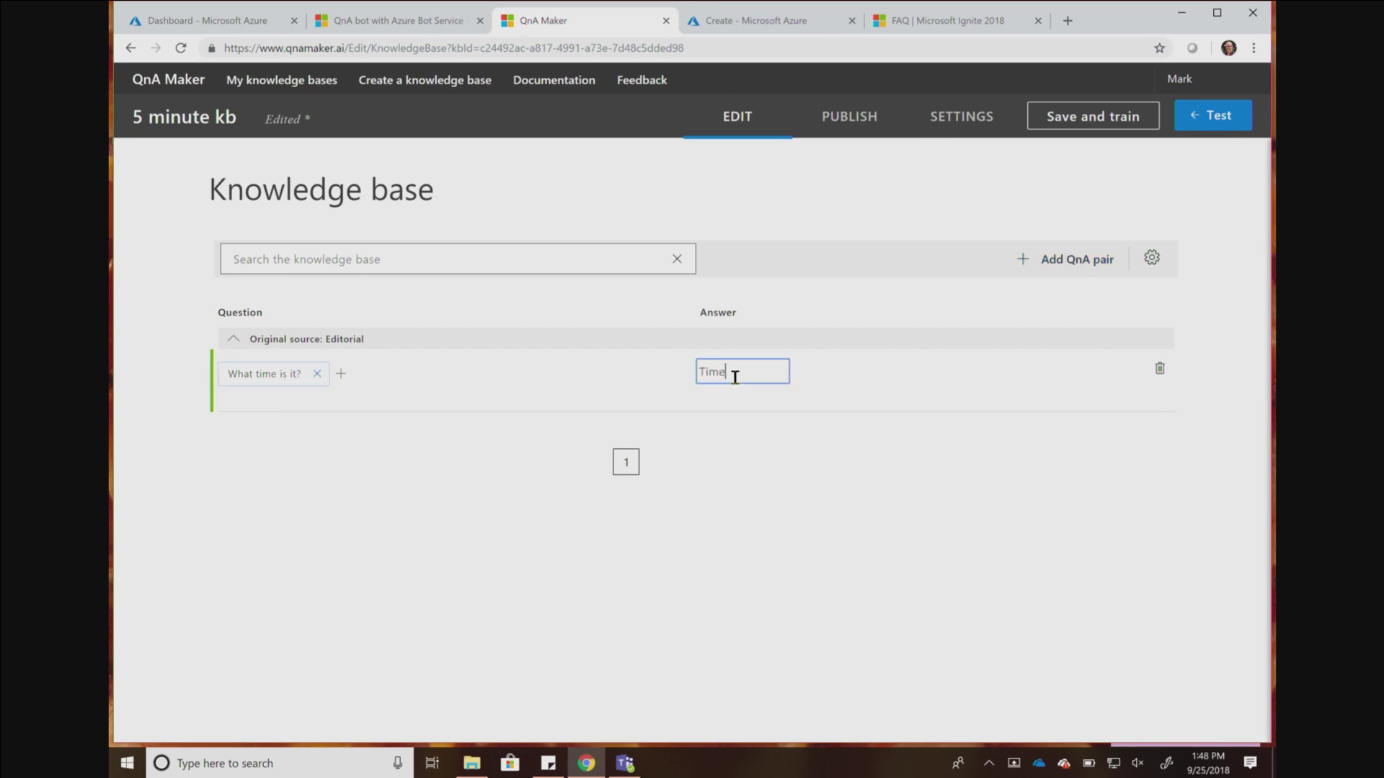
{"action": "type", "text": "to go to Larry and Mark's "}
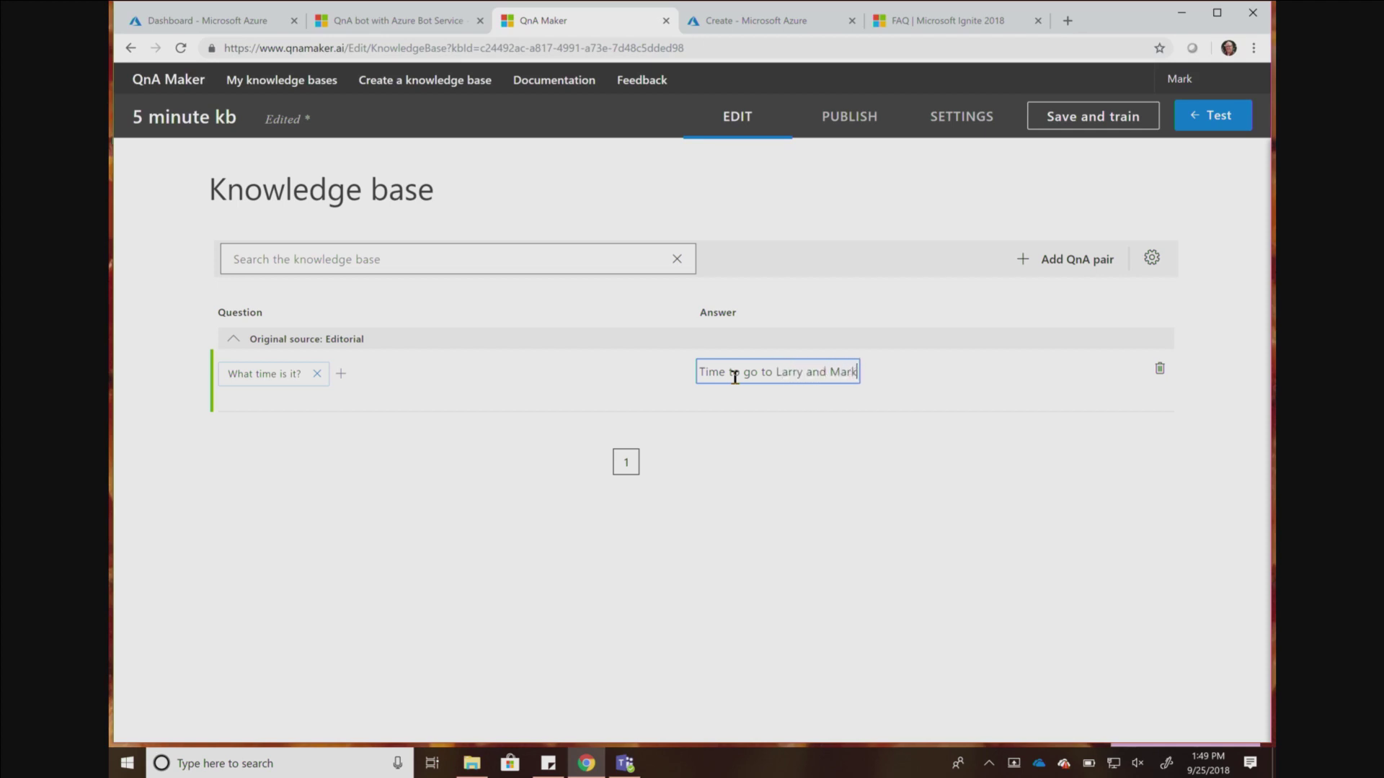
{"action": "type", "text": "sesion"}
Save and train the knowledge base and publish it to the marksqnaservice service.
{"action": "left_click", "coordinate": [1062, 119]}
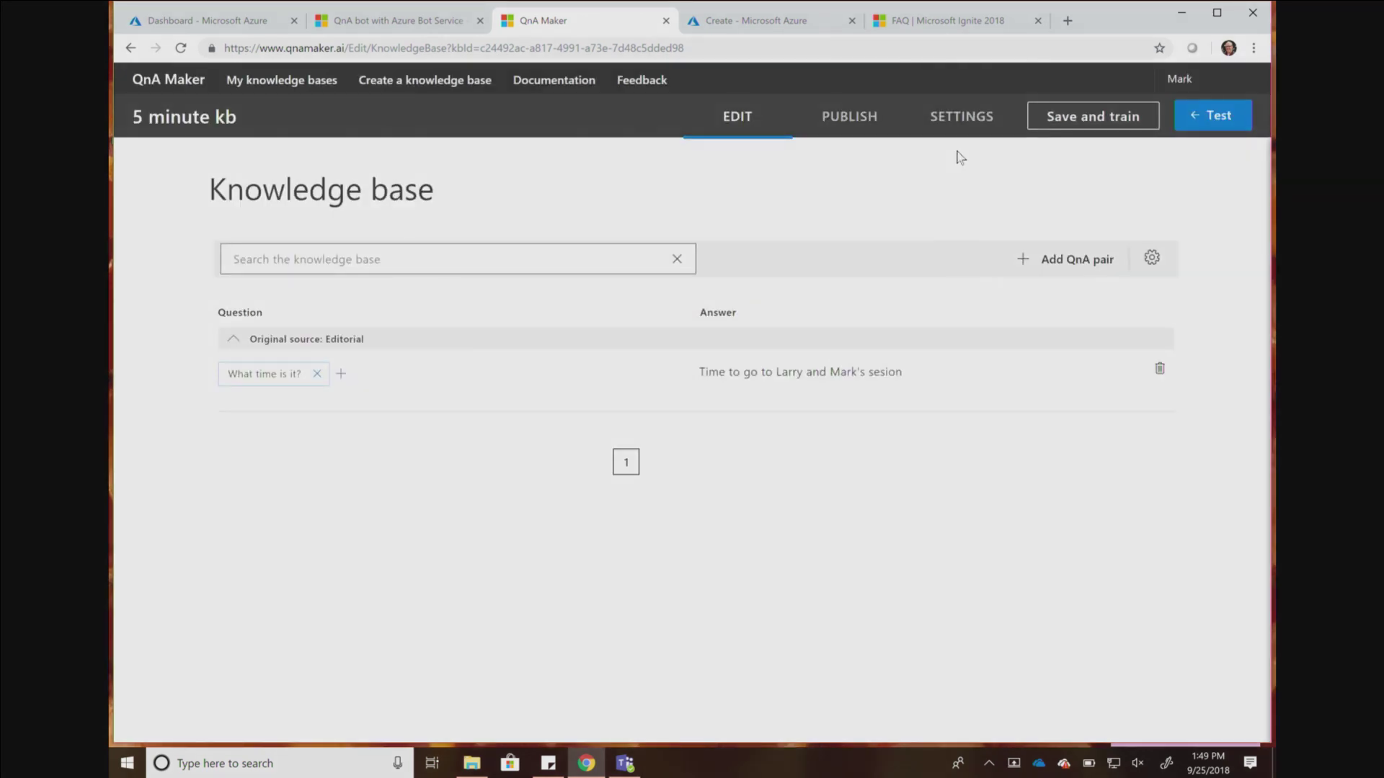
{"action": "left_click", "coordinate": [856, 120]}
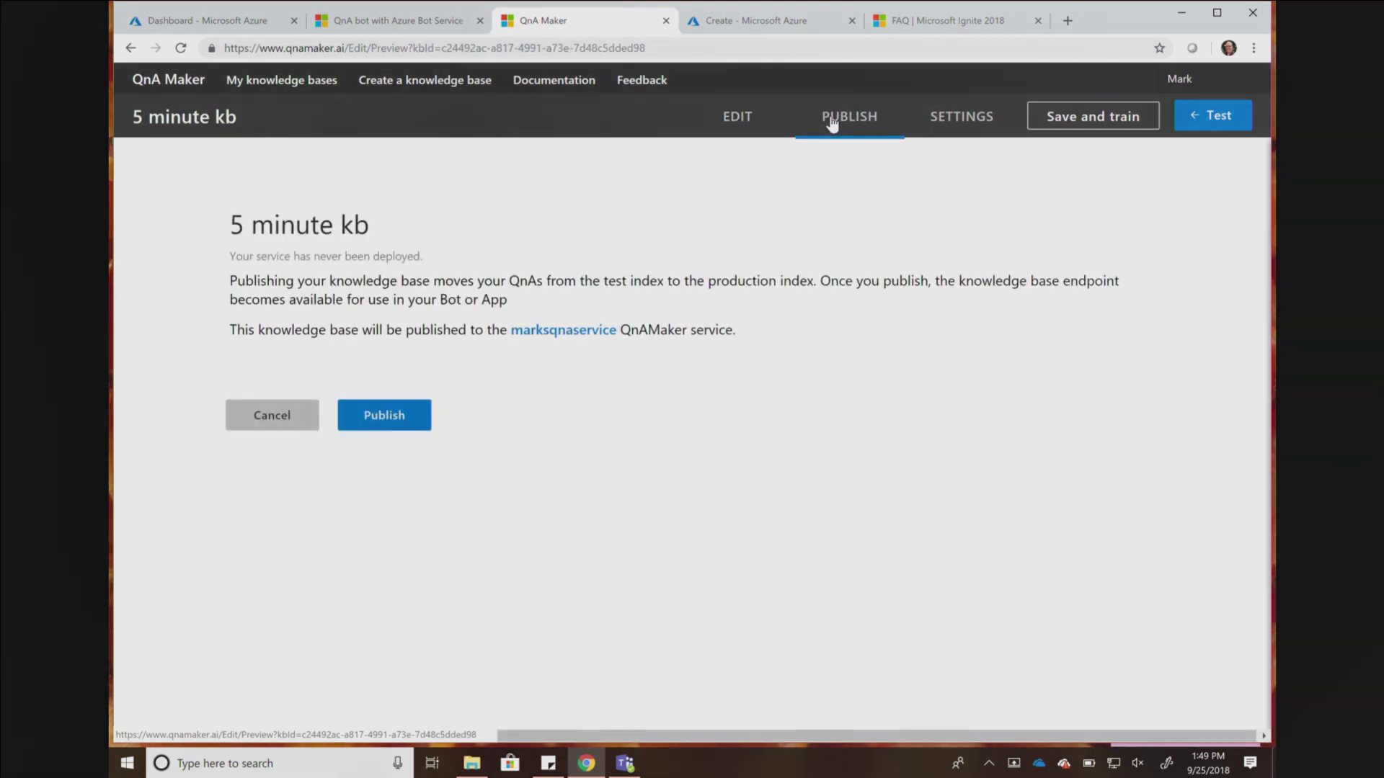
{"action": "left_click", "coordinate": [367, 413]}
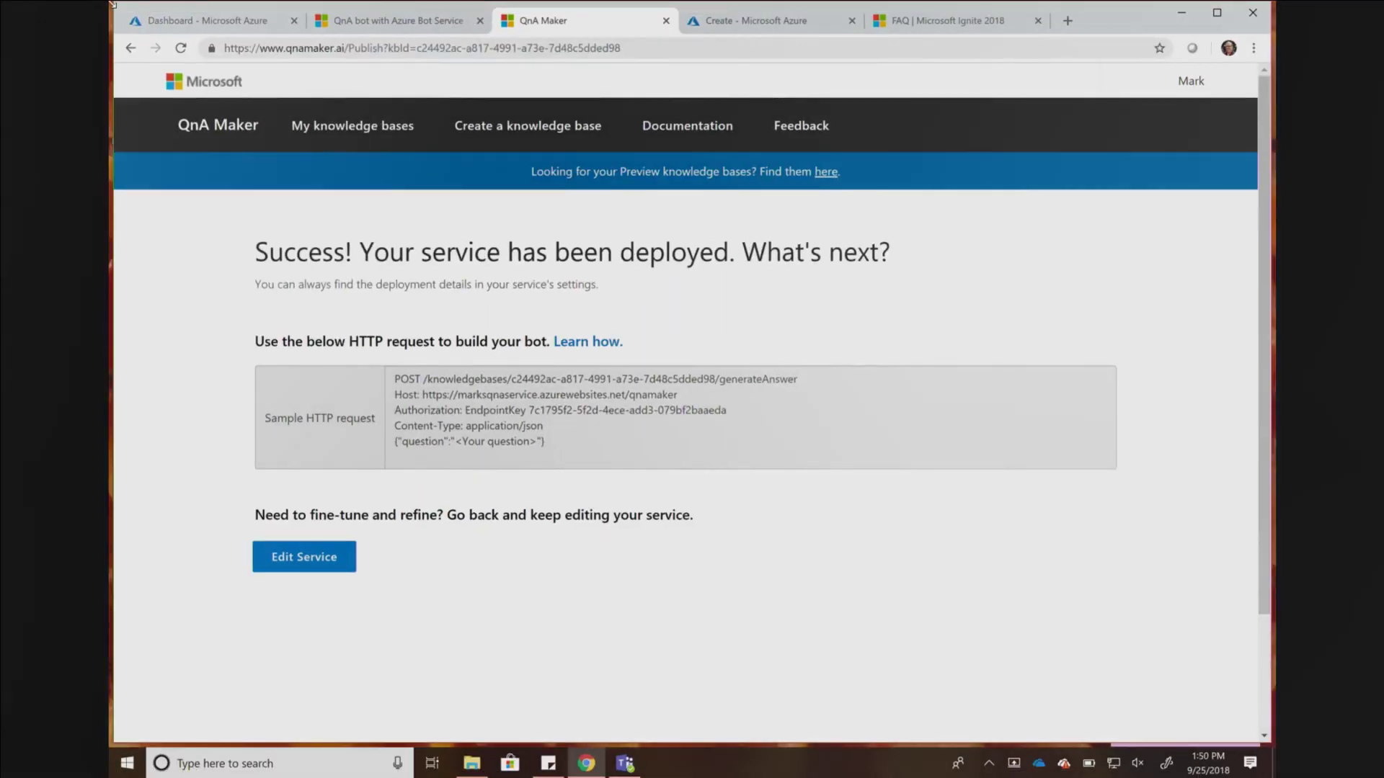
Switch to the Azure portal and mark QnAAuthKey, QnAEndpointHostName and QnAKnowledgebaseId as slot settings in MarksAwesomeBot's application settings.
{"action": "left_click", "coordinate": [239, 16]}
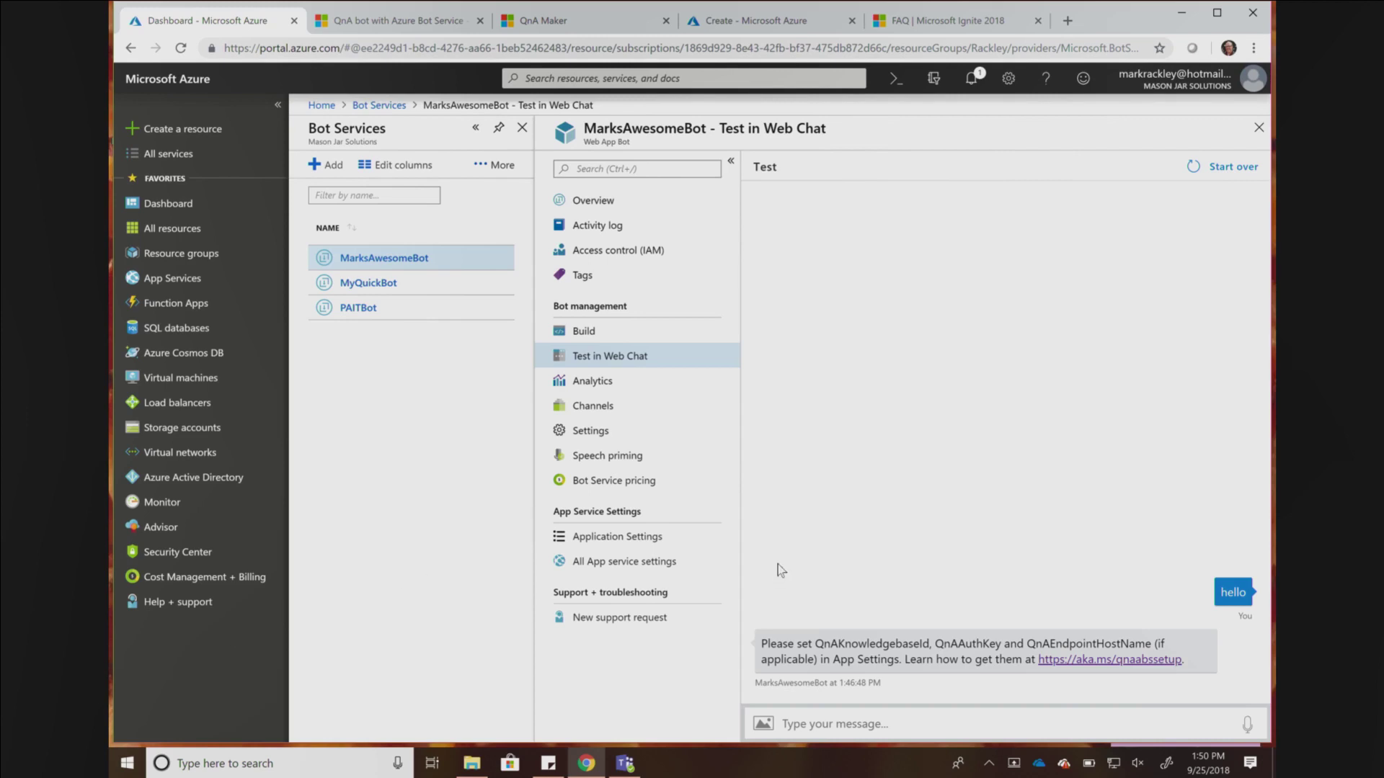
{"action": "left_click", "coordinate": [613, 539]}
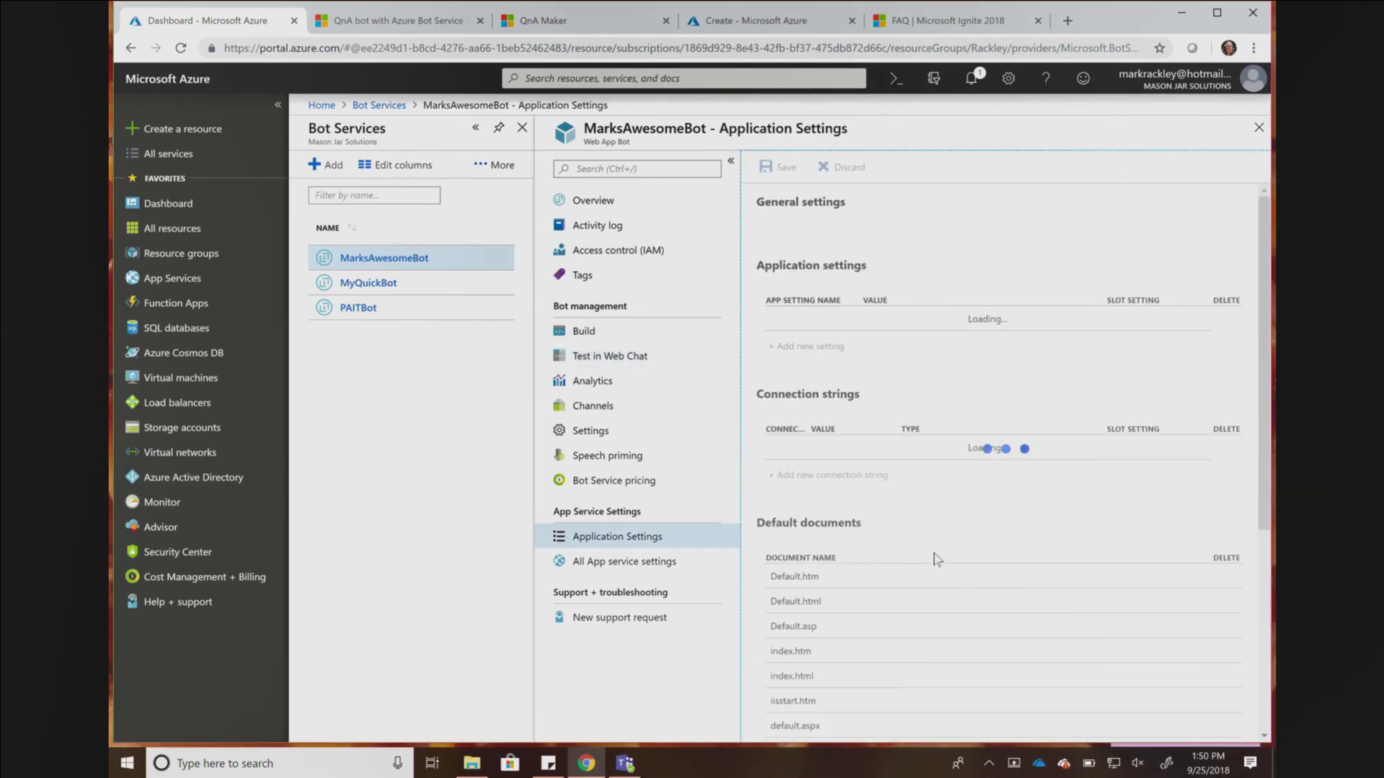
{"action": "scroll", "coordinate": [935, 558], "scroll_direction": "down", "scroll_amount": 3}
{"action": "left_click", "coordinate": [936, 558]}
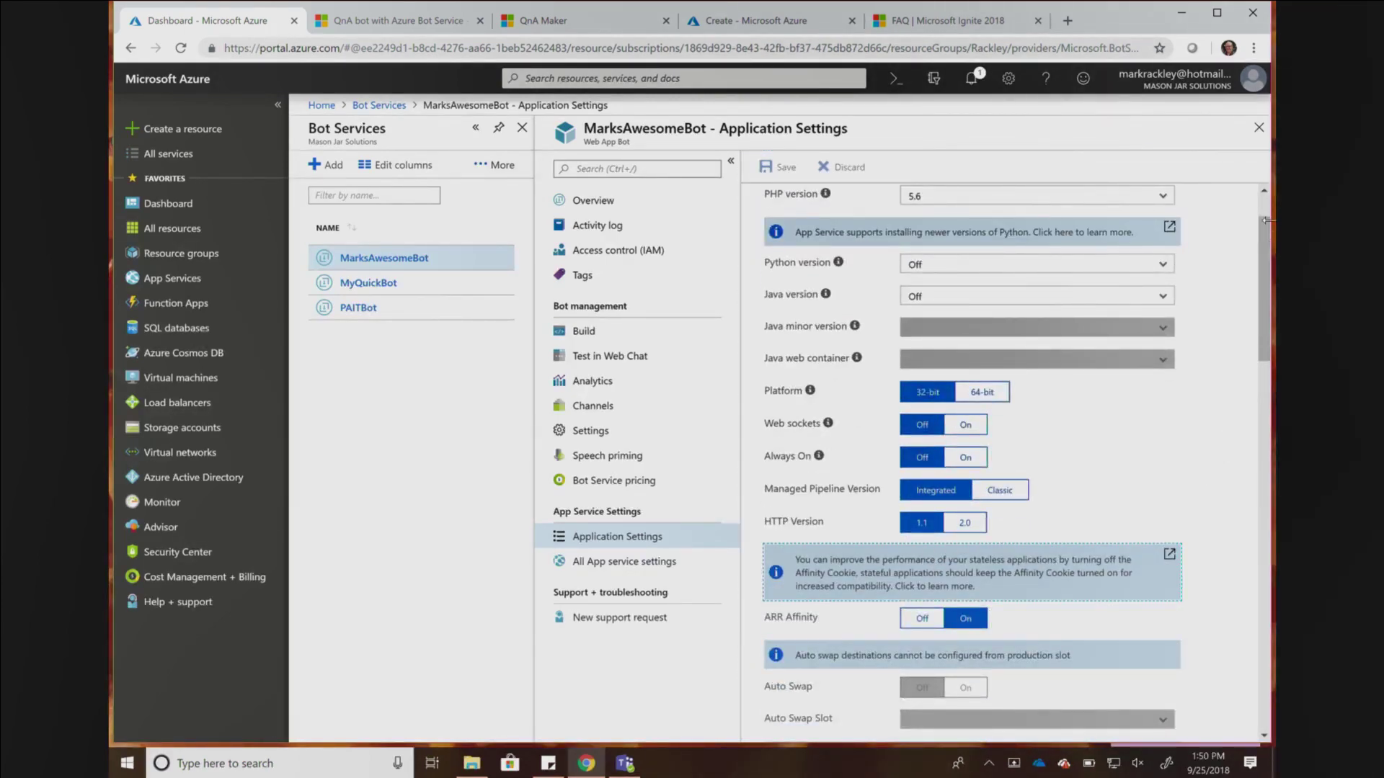
{"action": "left_click_drag", "start_coordinate": [1264, 229], "coordinate": [1263, 455]}
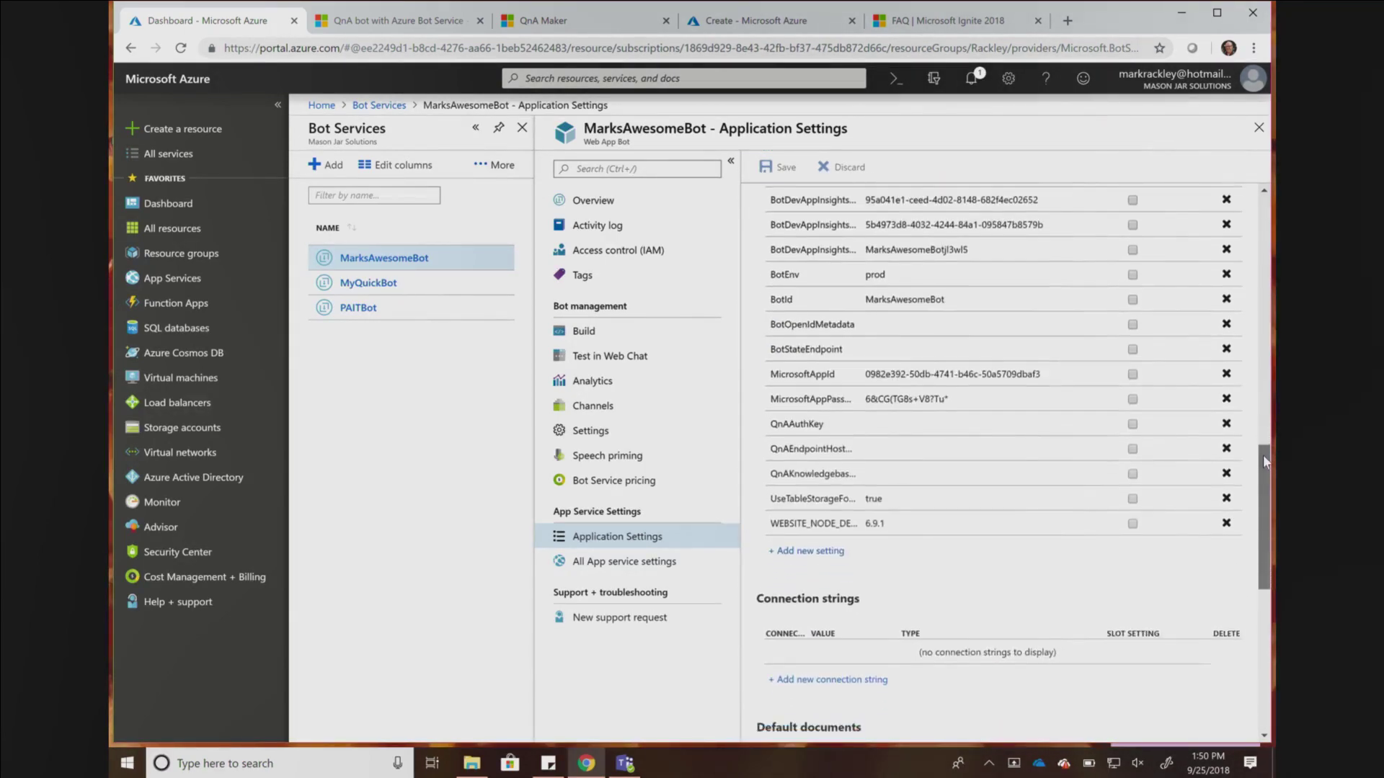
{"action": "left_click", "coordinate": [1132, 425]}
{"action": "left_click", "coordinate": [1132, 450]}
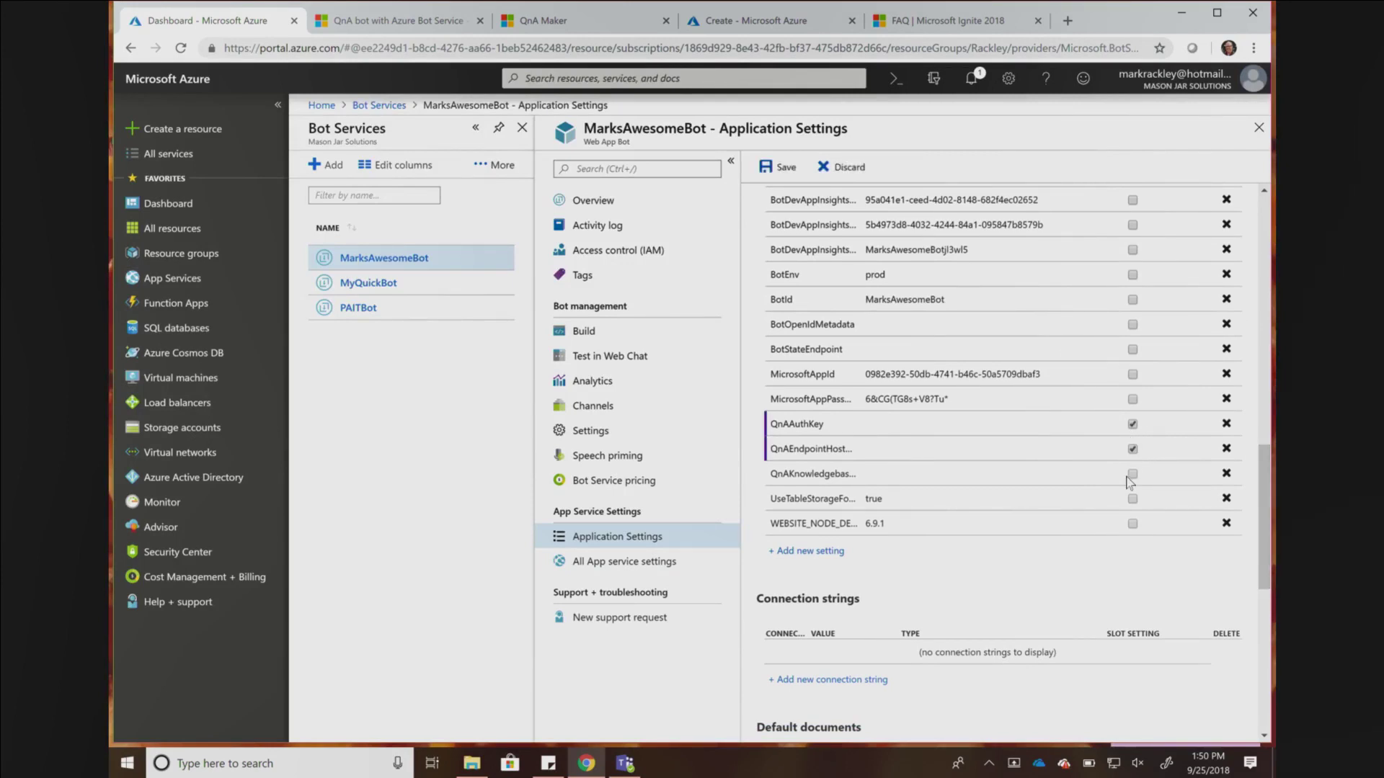
{"action": "left_click", "coordinate": [1132, 474]}
Copy the knowledge base ID from QnA Maker's sample HTTP request into the bot's QnAKnowledgebaseId setting in Azure.
{"action": "left_click", "coordinate": [579, 17]}
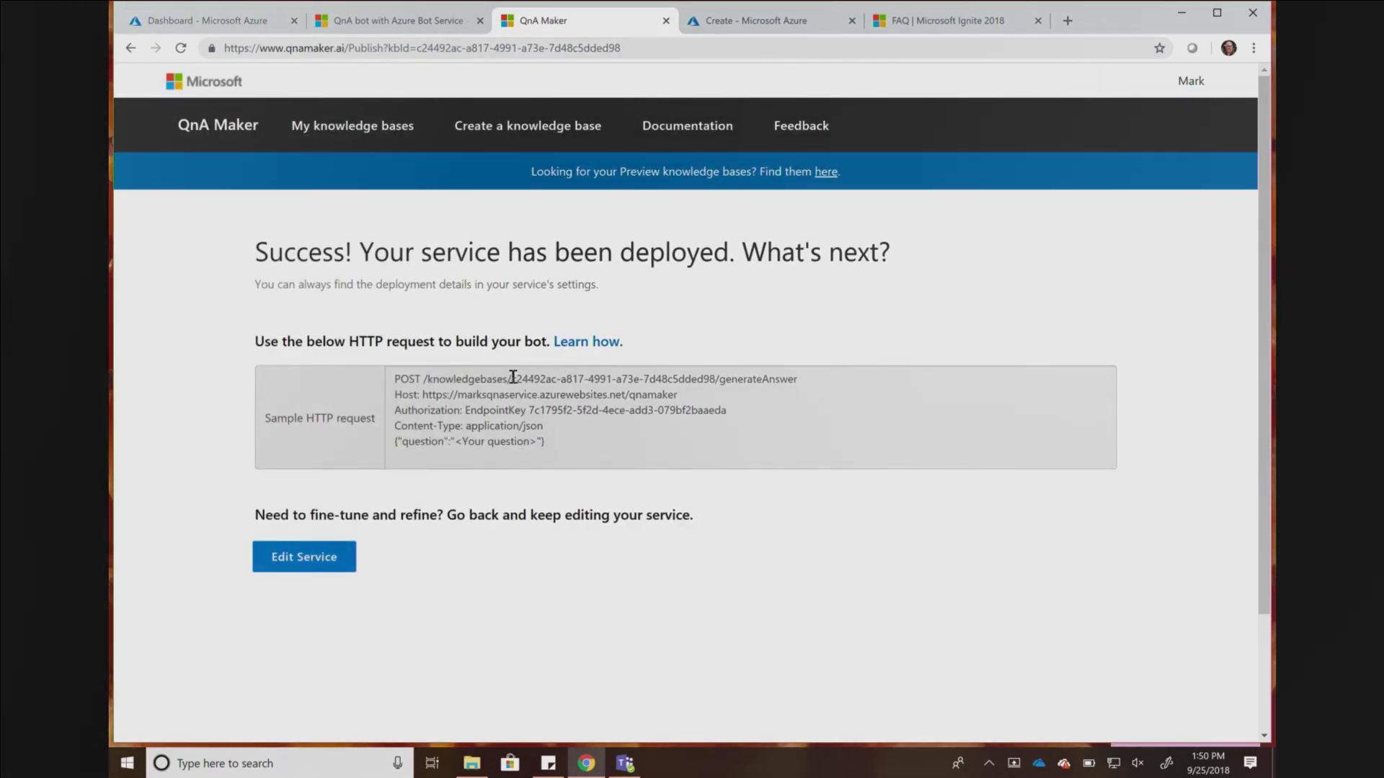
{"action": "left_click_drag", "start_coordinate": [513, 378], "coordinate": [713, 371]}
{"action": "key", "text": "ctrl+c"}
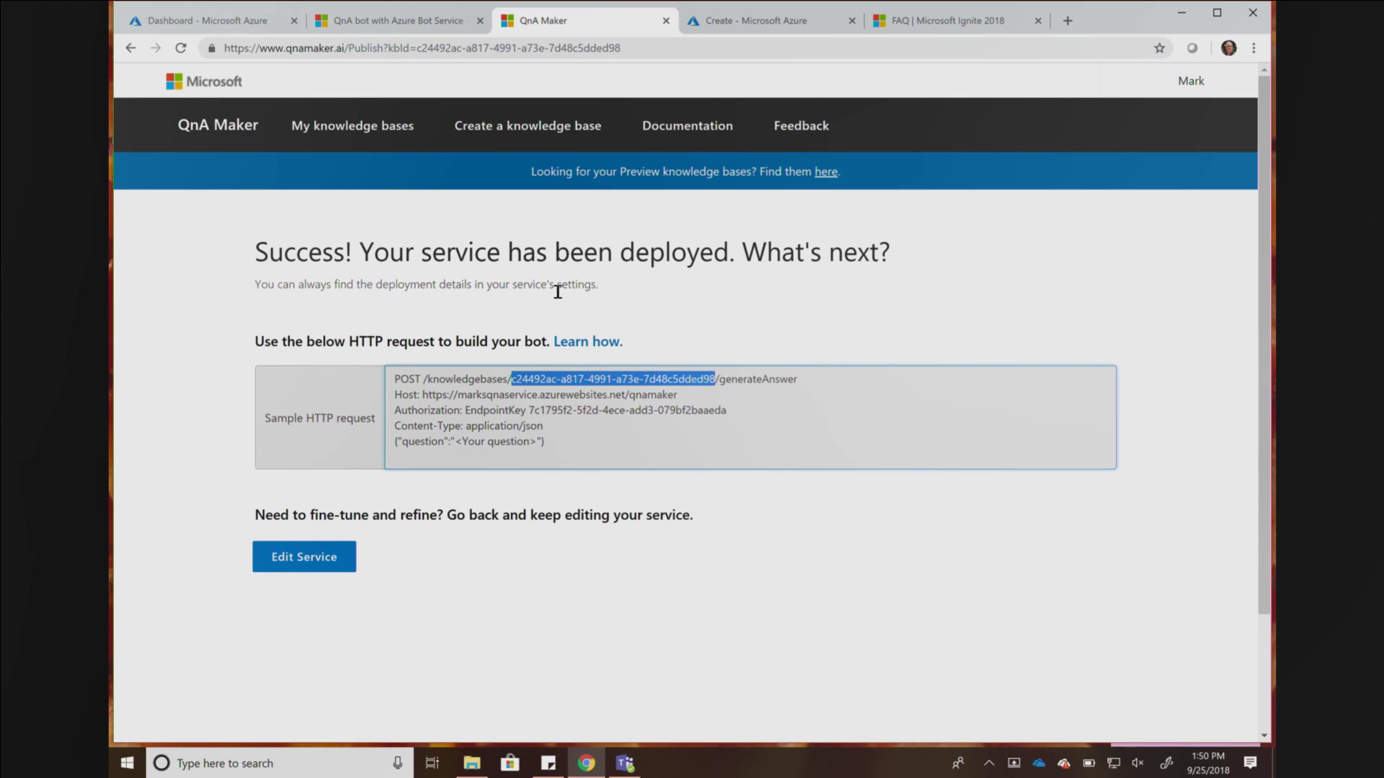
{"action": "left_click", "coordinate": [201, 21]}
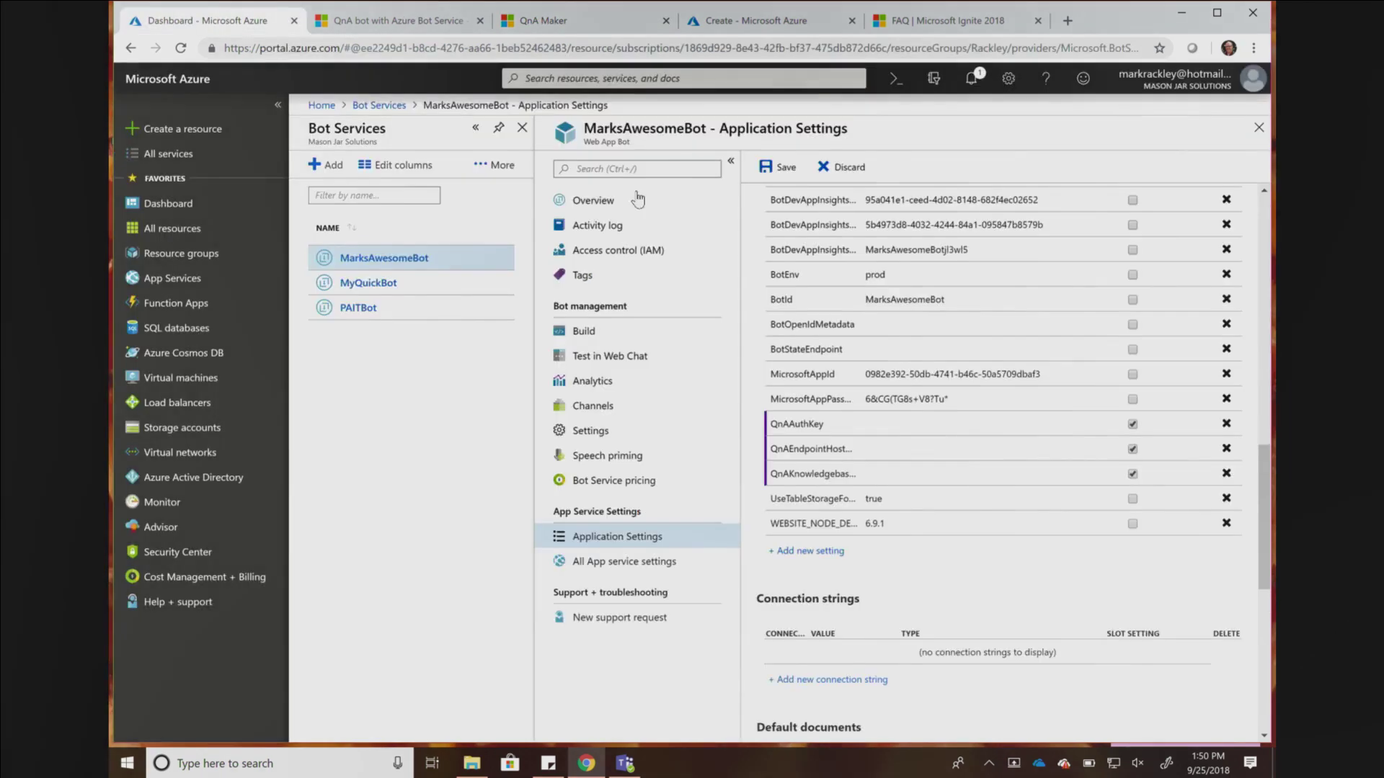
{"action": "left_click", "coordinate": [968, 473]}
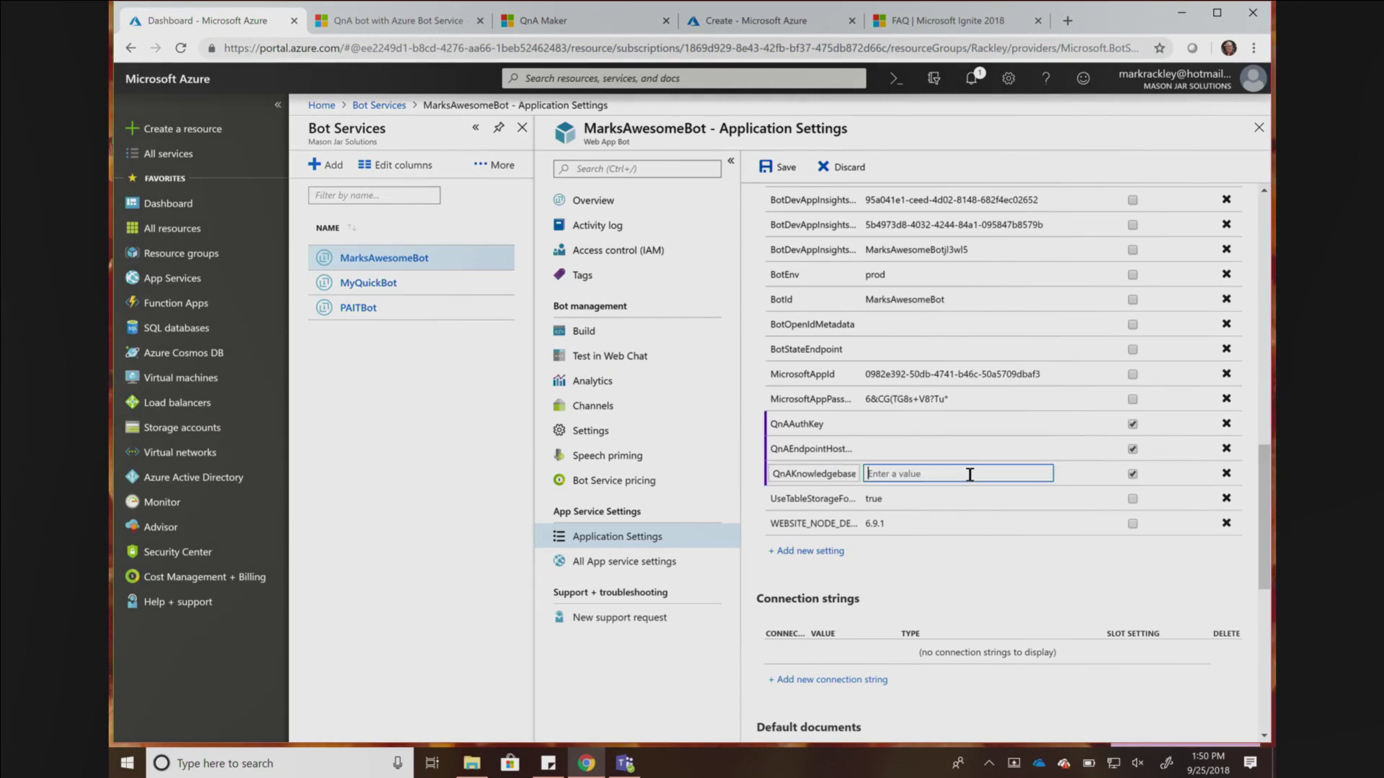
{"action": "key", "text": "ctrl+v"}
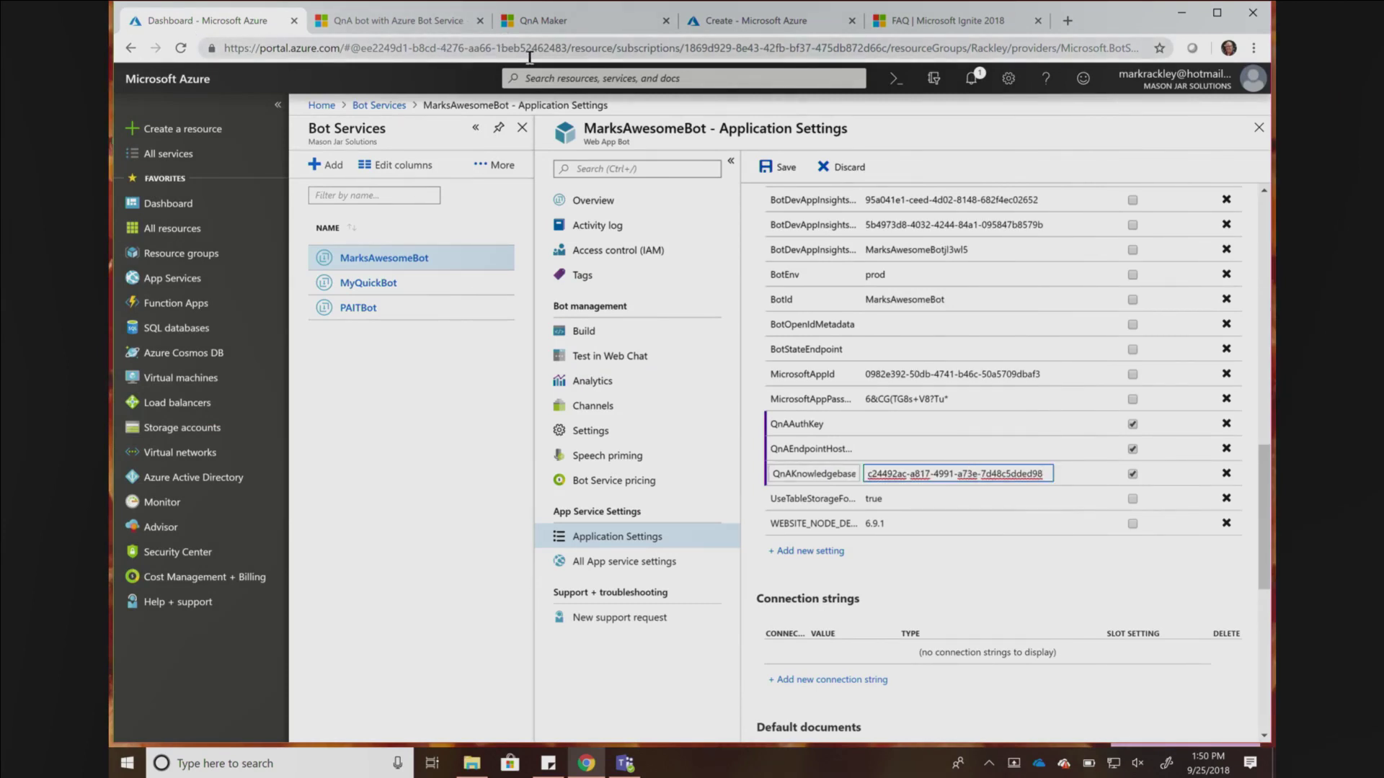
{"action": "left_click", "coordinate": [545, 23]}
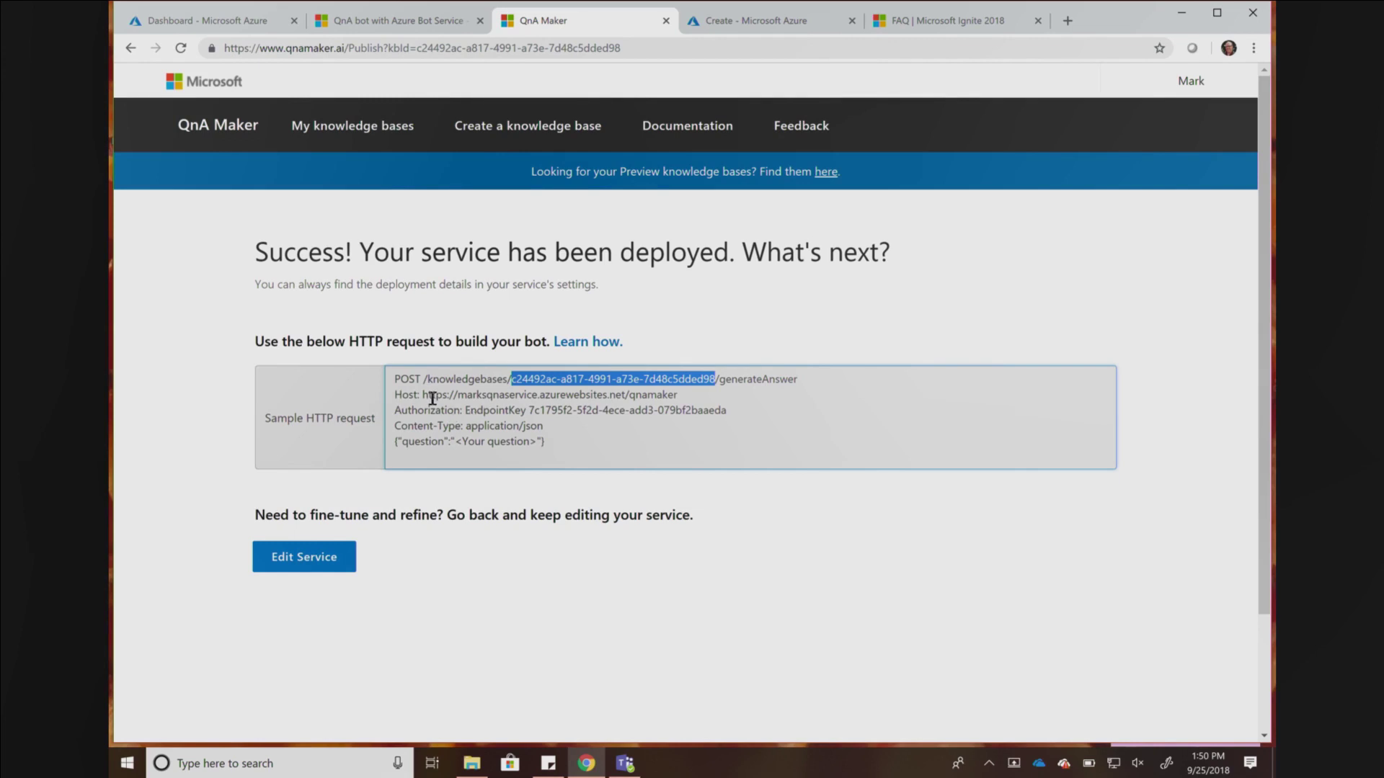
{"action": "left_click_drag", "start_coordinate": [420, 395], "coordinate": [677, 394]}
{"action": "key", "text": "ctrl+c"}
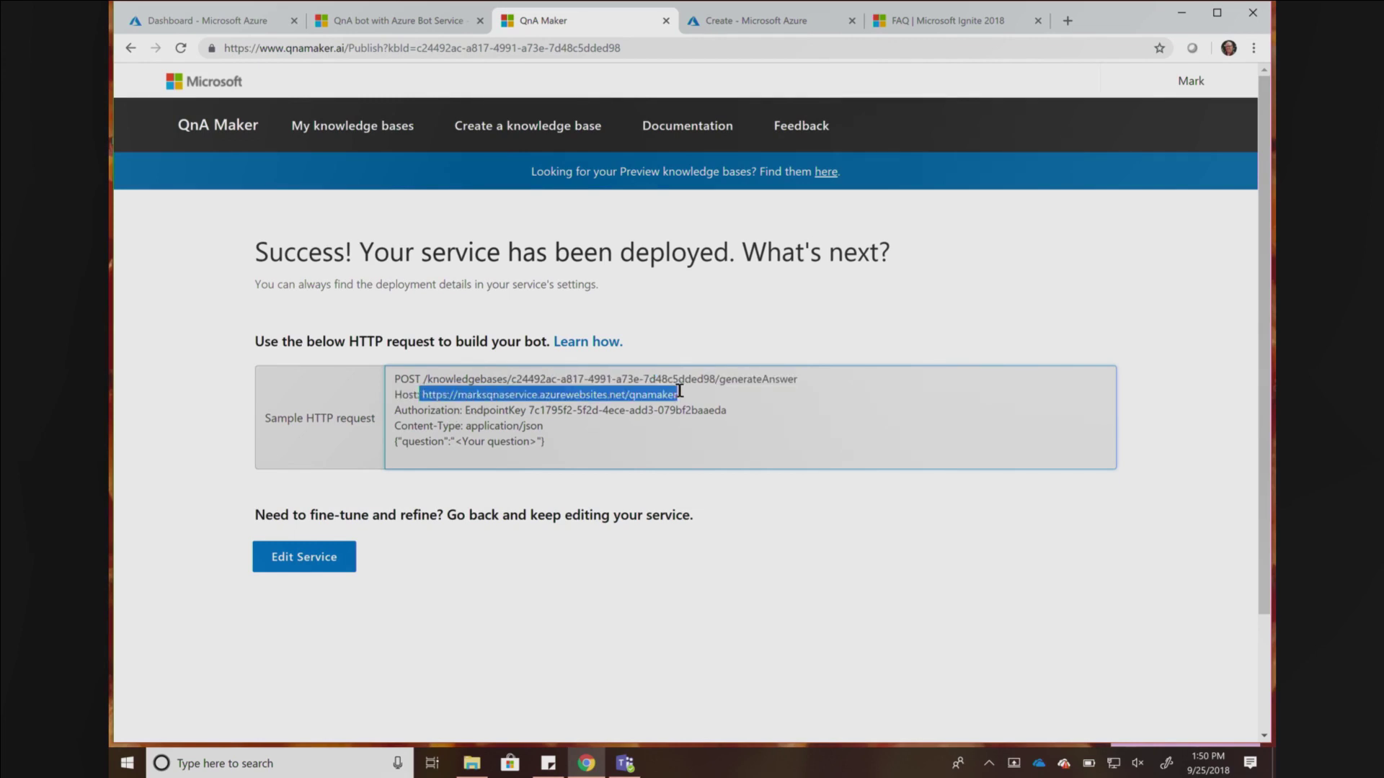
{"action": "left_click", "coordinate": [188, 21]}
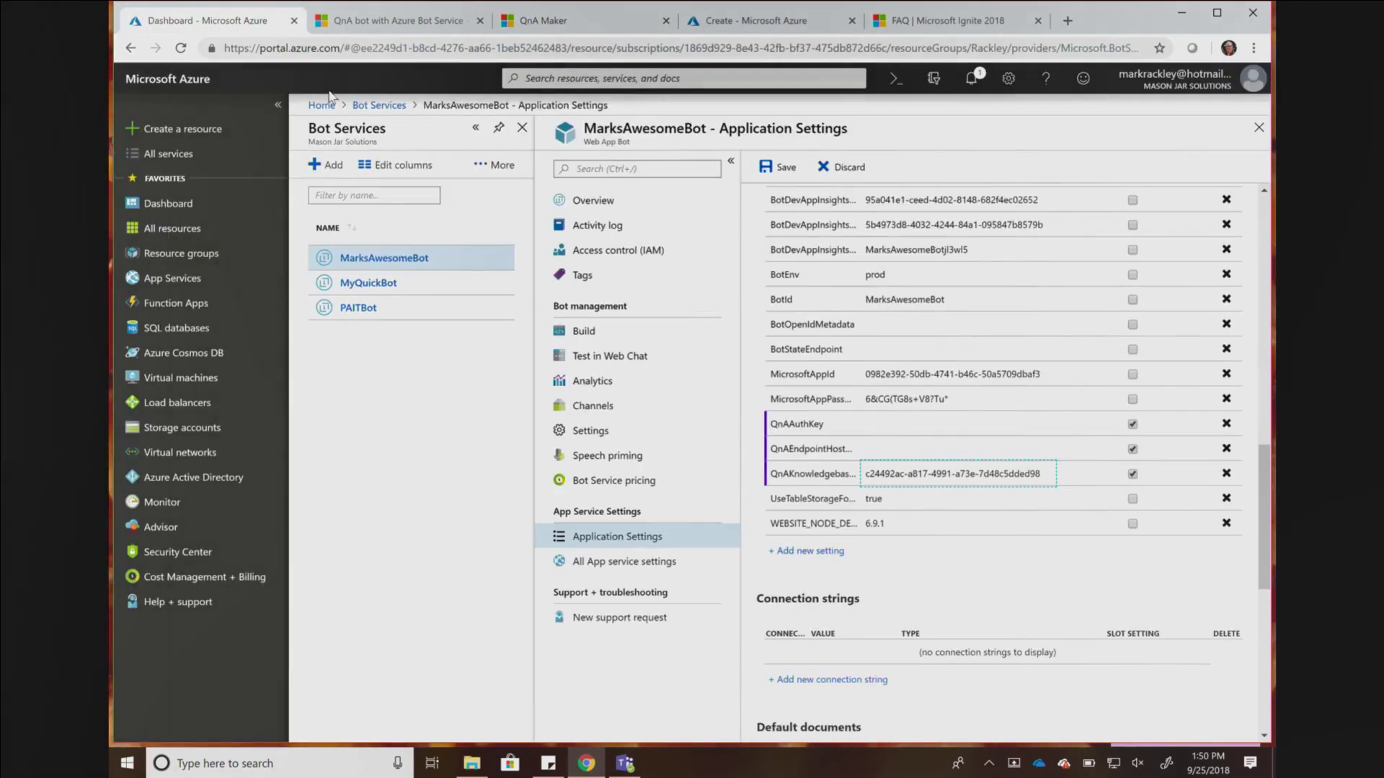
{"action": "left_click", "coordinate": [892, 447]}
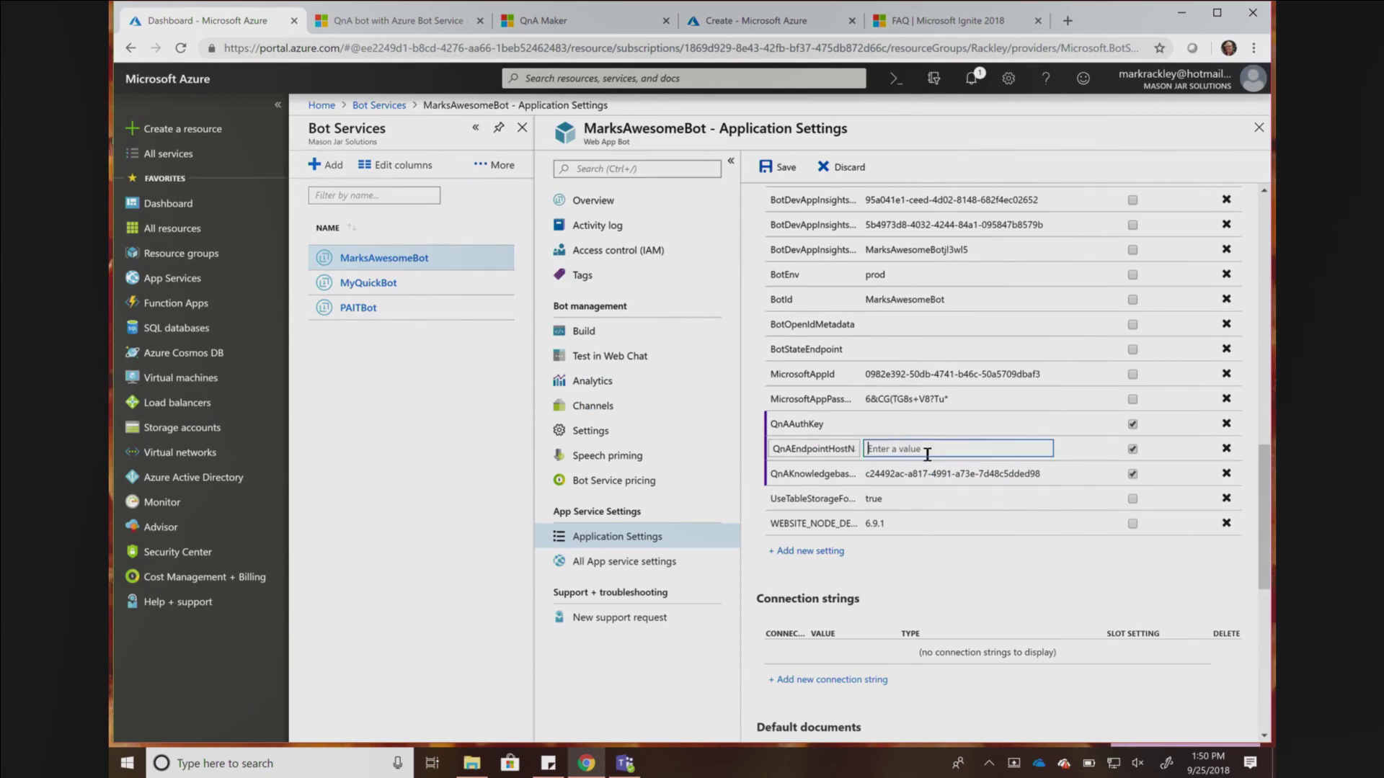
{"action": "key", "text": "ctrl+v"}
{"action": "key", "text": "Home"}
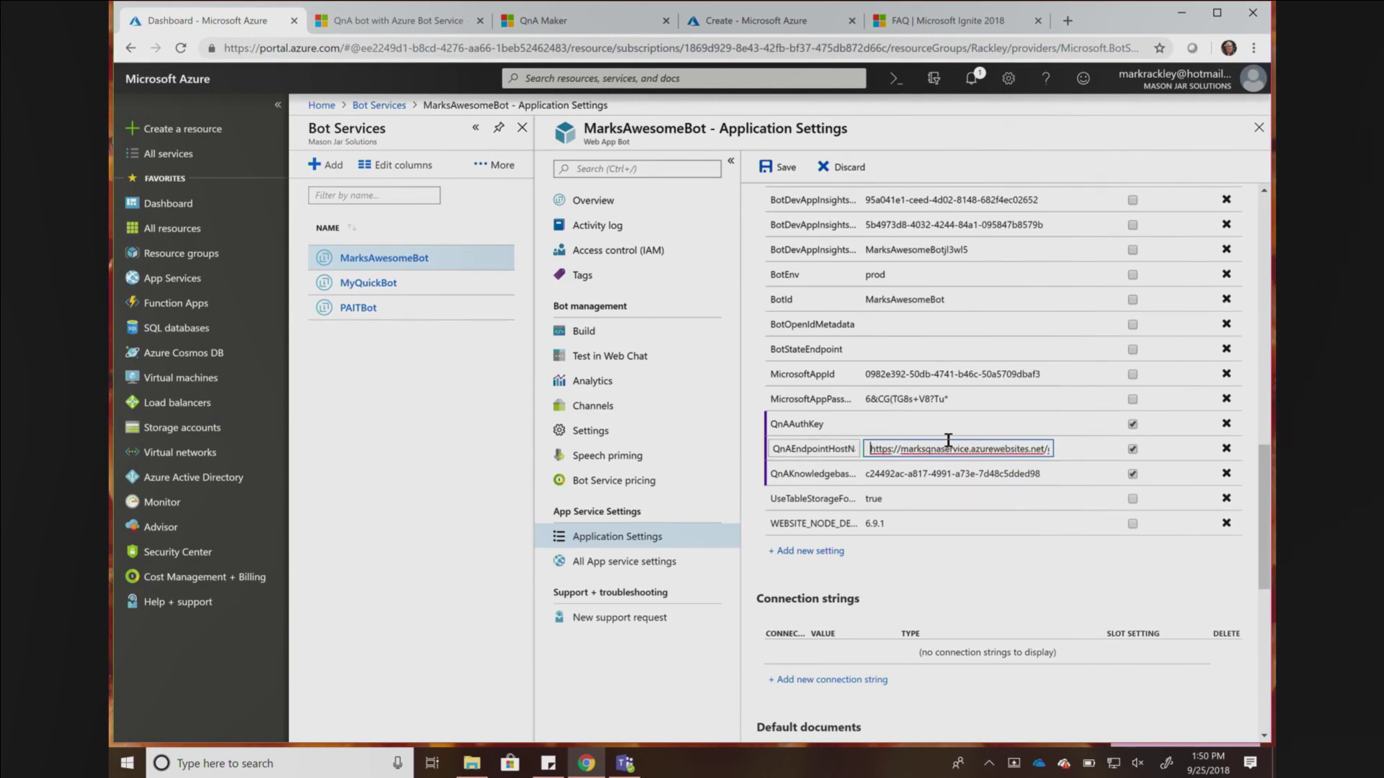
{"action": "key", "text": "BackSpace"}
{"action": "type", "text": "\\"}
{"action": "key", "text": "BackSpace"}
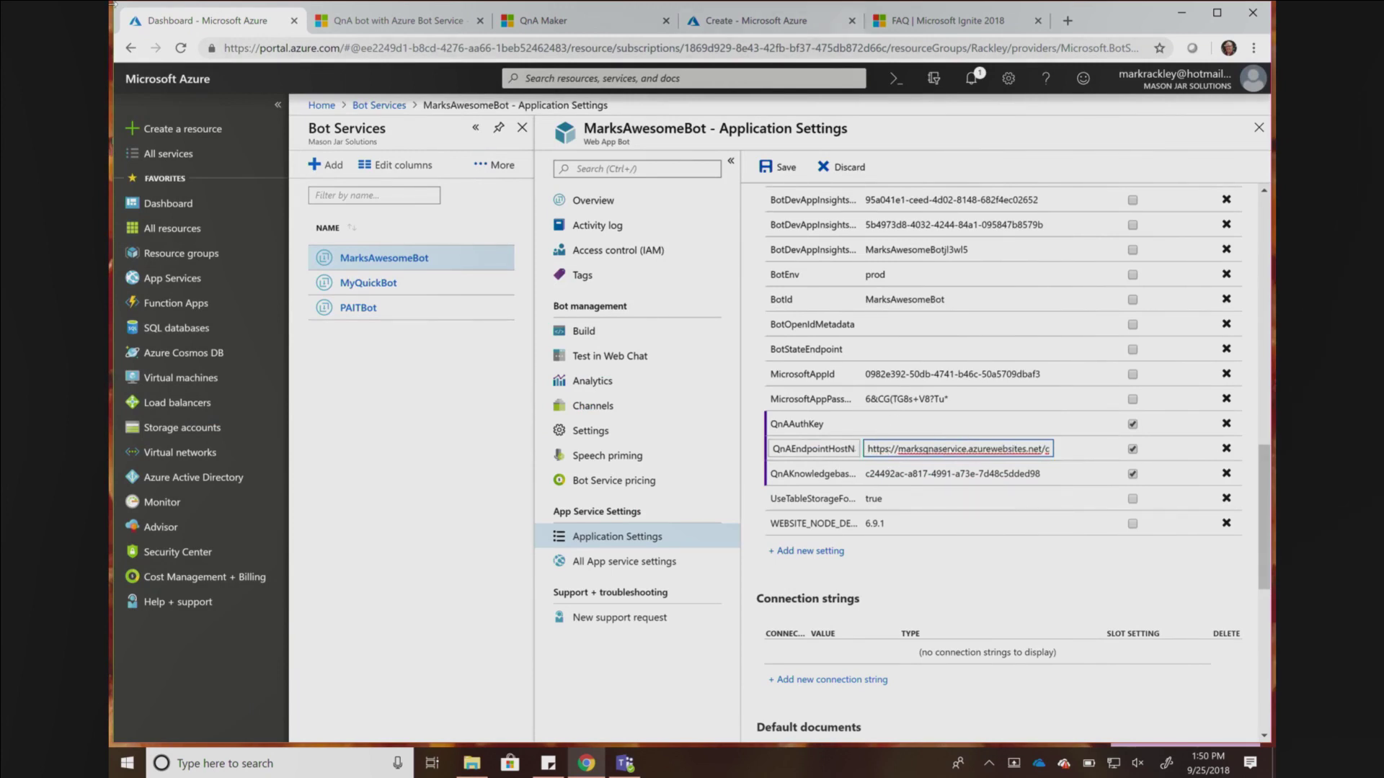
Copy the endpoint key from QnA Maker's sample HTTP request into the bot's QnAAuthKey setting in Azure, without the leading space, and save the settings.
{"action": "left_click", "coordinate": [560, 23]}
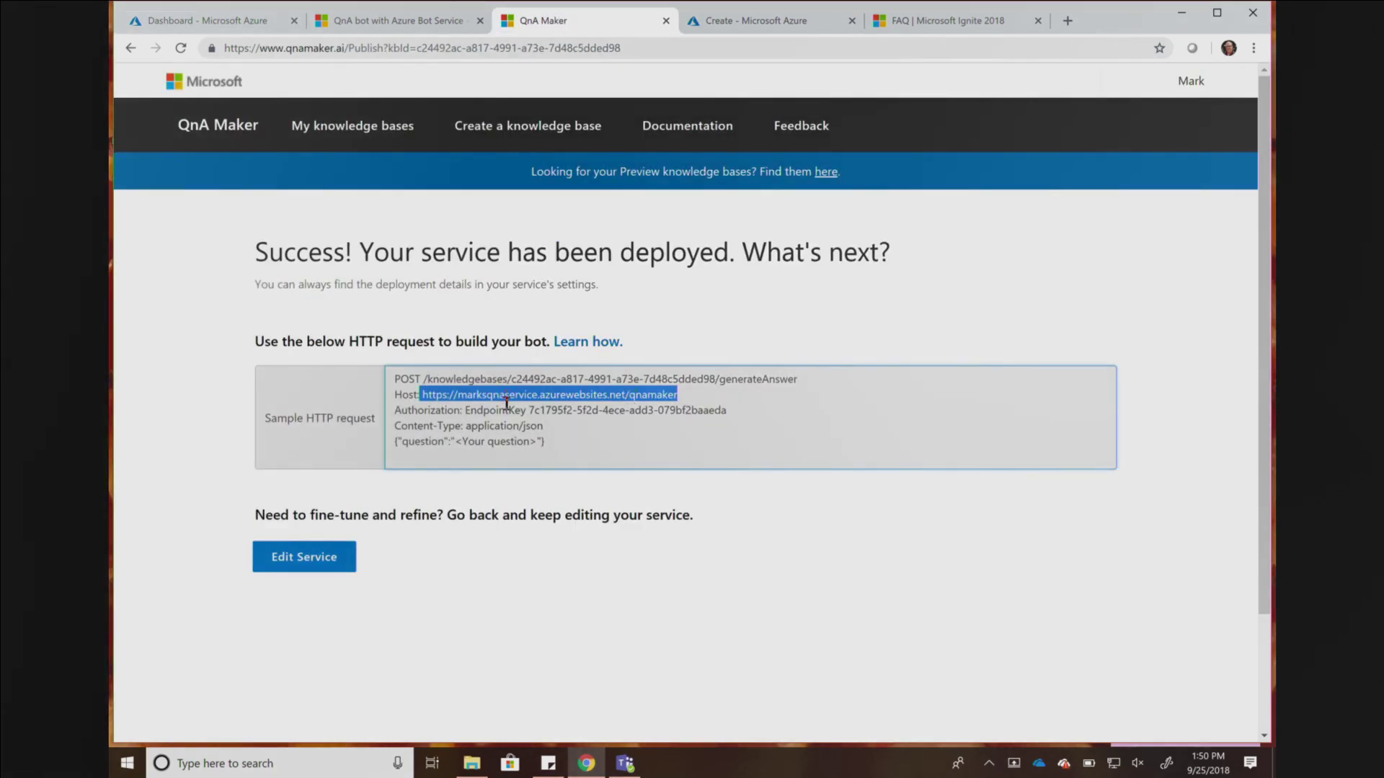
{"action": "left_click_drag", "start_coordinate": [528, 410], "coordinate": [727, 411]}
{"action": "key", "text": "ctrl+c"}
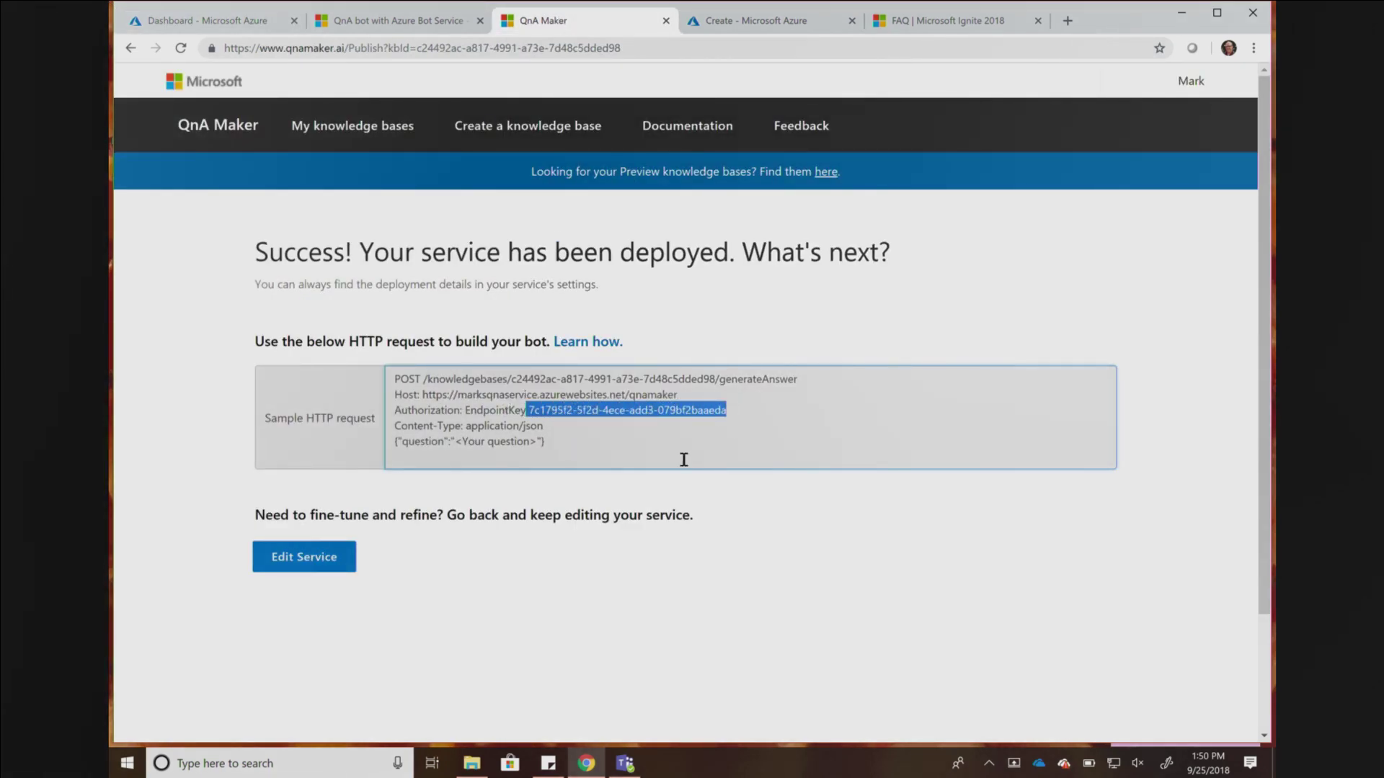
{"action": "left_click", "coordinate": [241, 18]}
{"action": "left_click", "coordinate": [998, 423]}
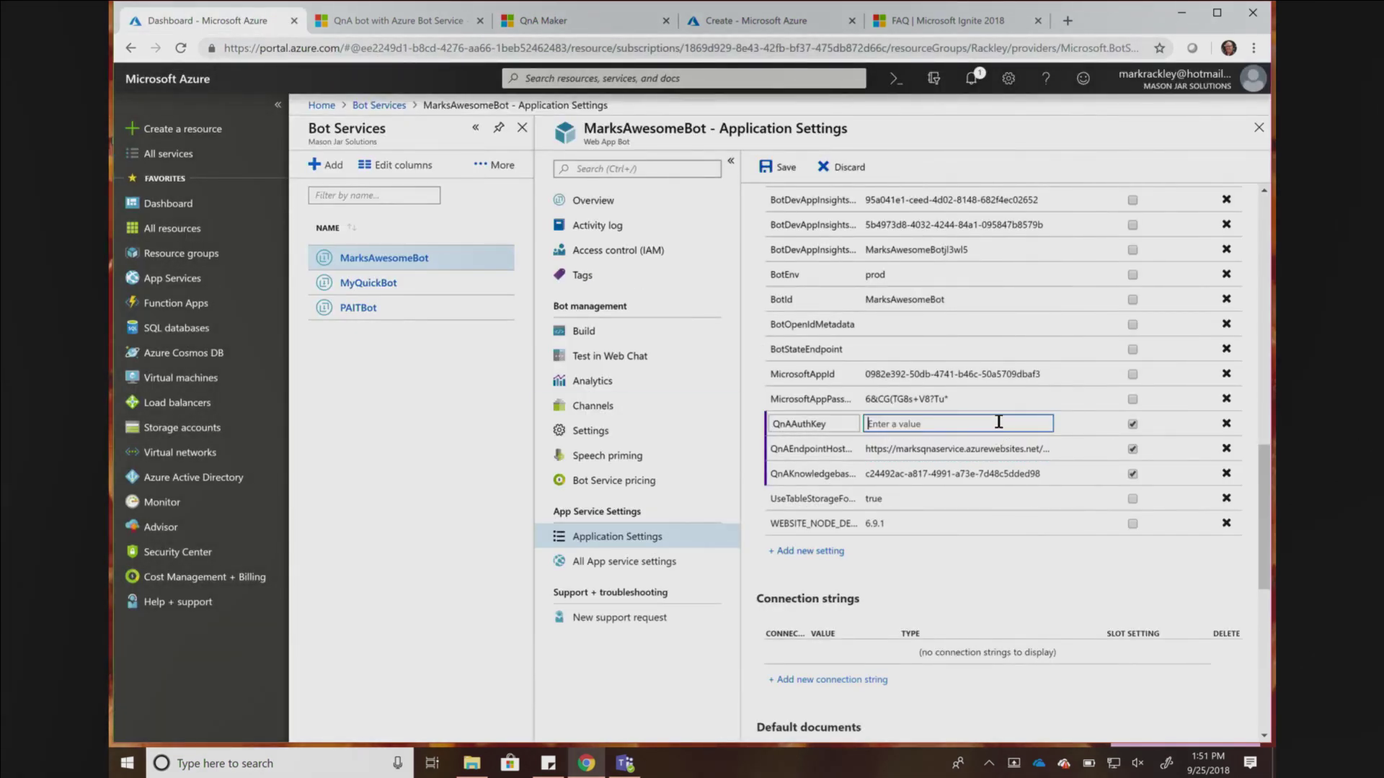
{"action": "key", "text": "ctrl+v"}
{"action": "type", "text": "\\"}
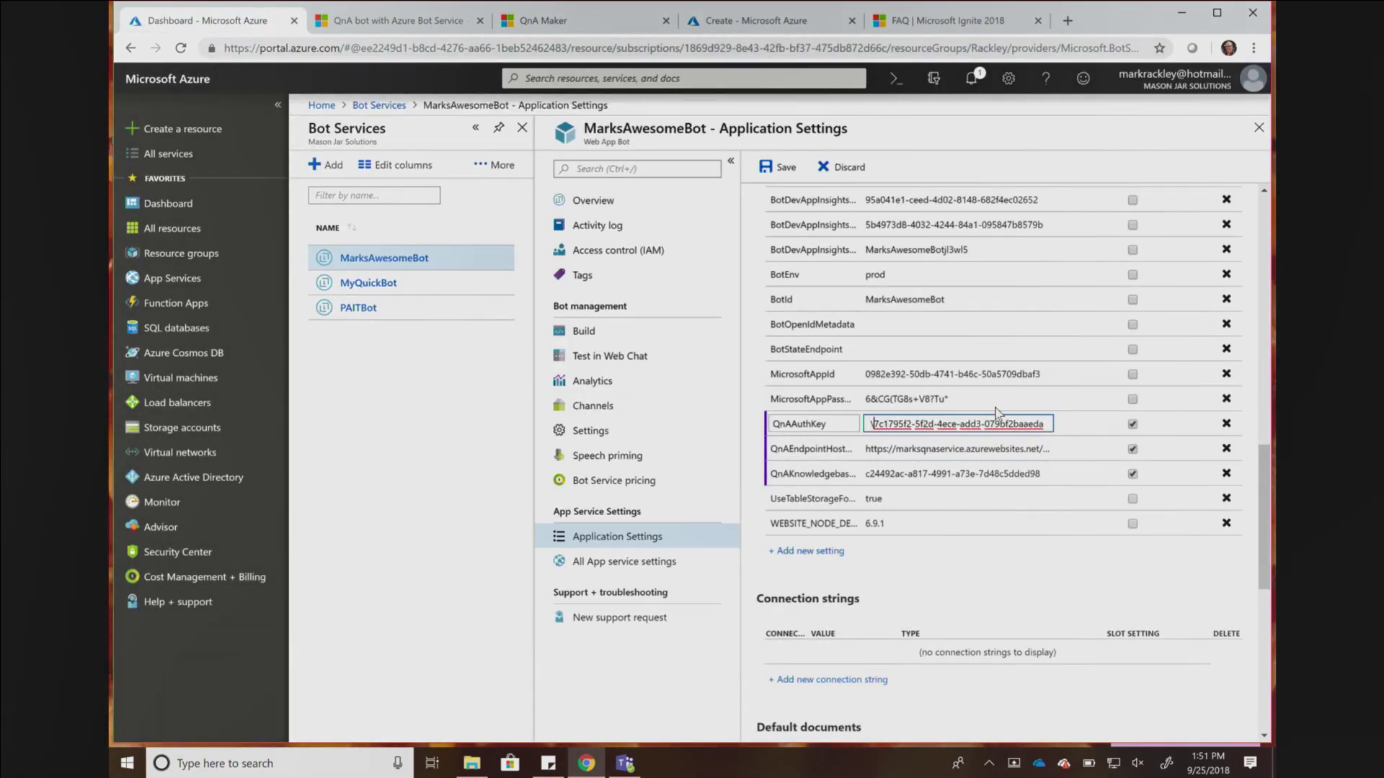
{"action": "key", "text": "BackSpace"}
{"action": "left_click", "coordinate": [781, 168]}
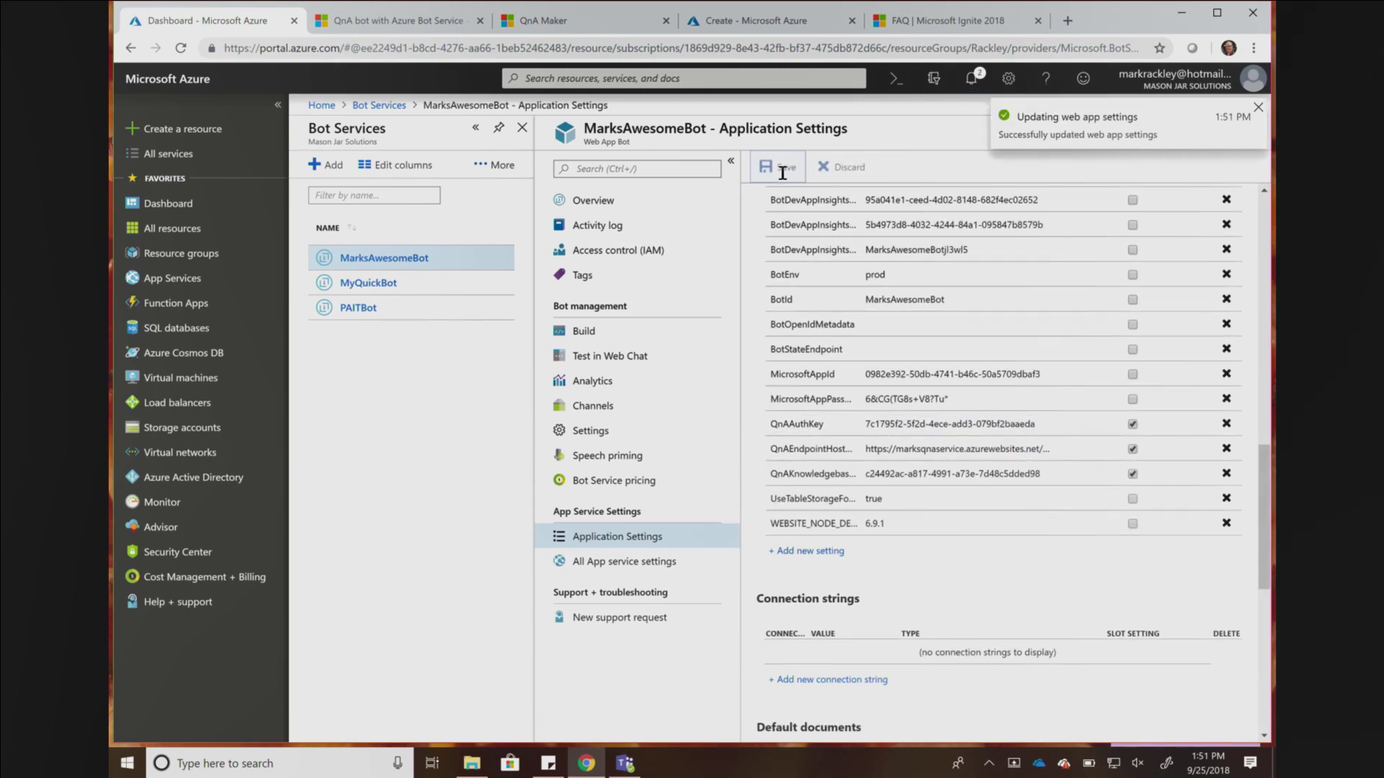
Open MarksAwesomeBot's web chat test, collapse the bot services list and send the message "hello".
{"action": "left_click", "coordinate": [629, 362]}
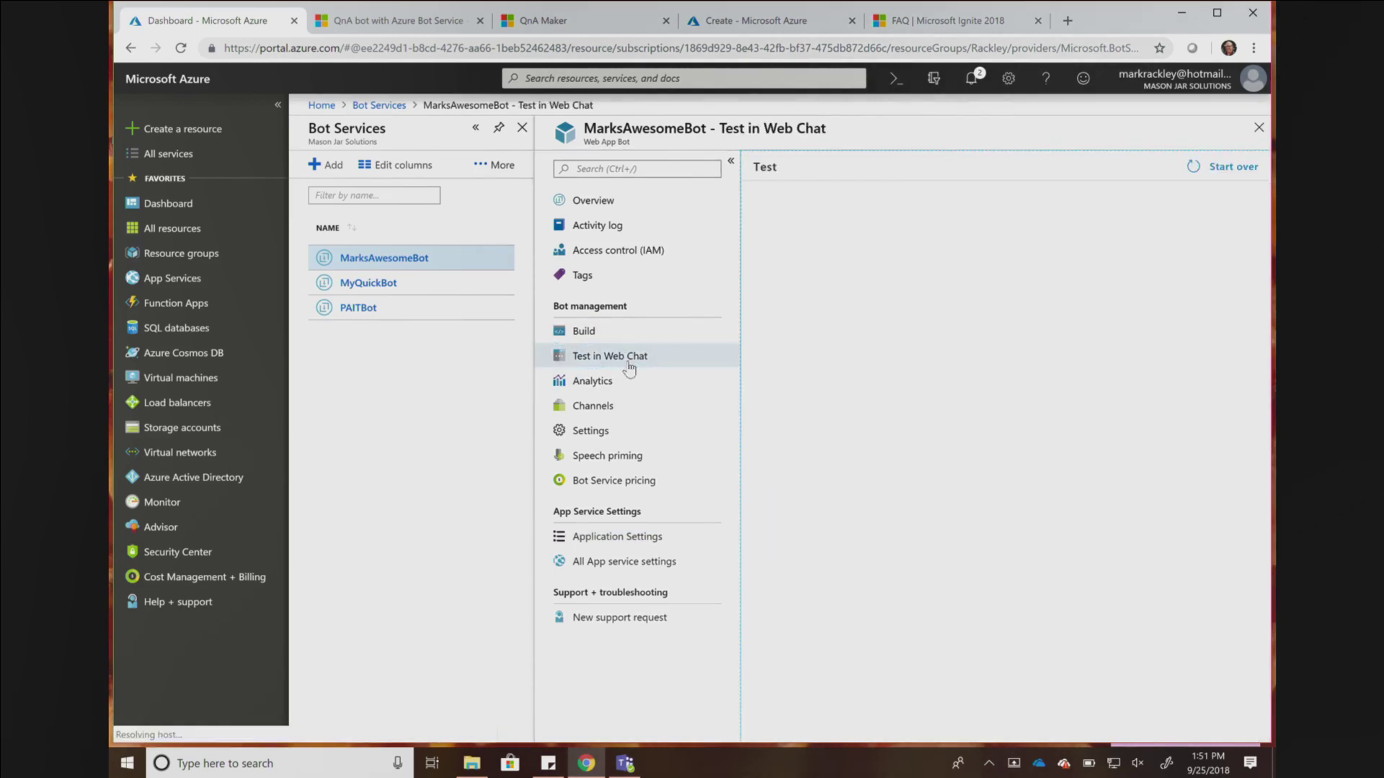
{"action": "left_click", "coordinate": [475, 128]}
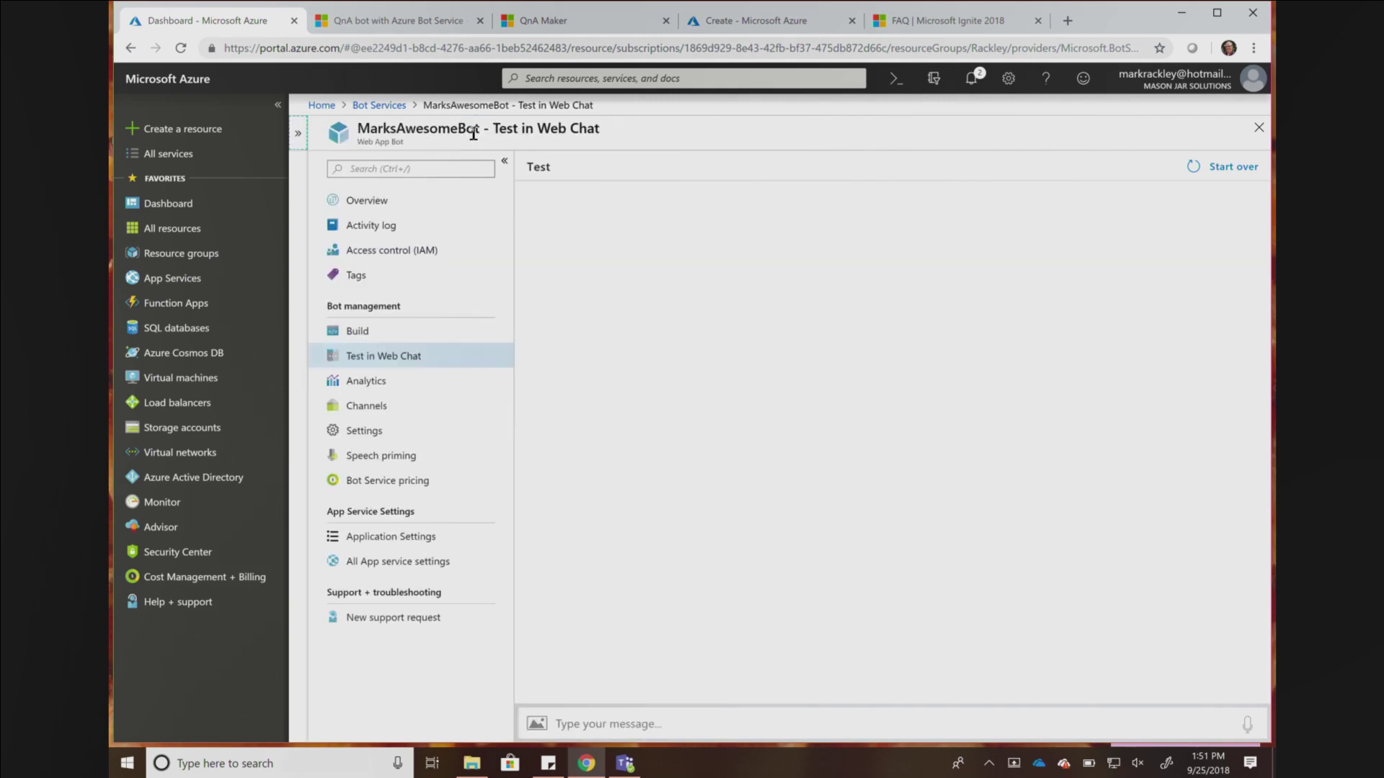
{"action": "left_click", "coordinate": [688, 723]}
{"action": "type", "text": "hello"}
{"action": "key", "text": "Return"}
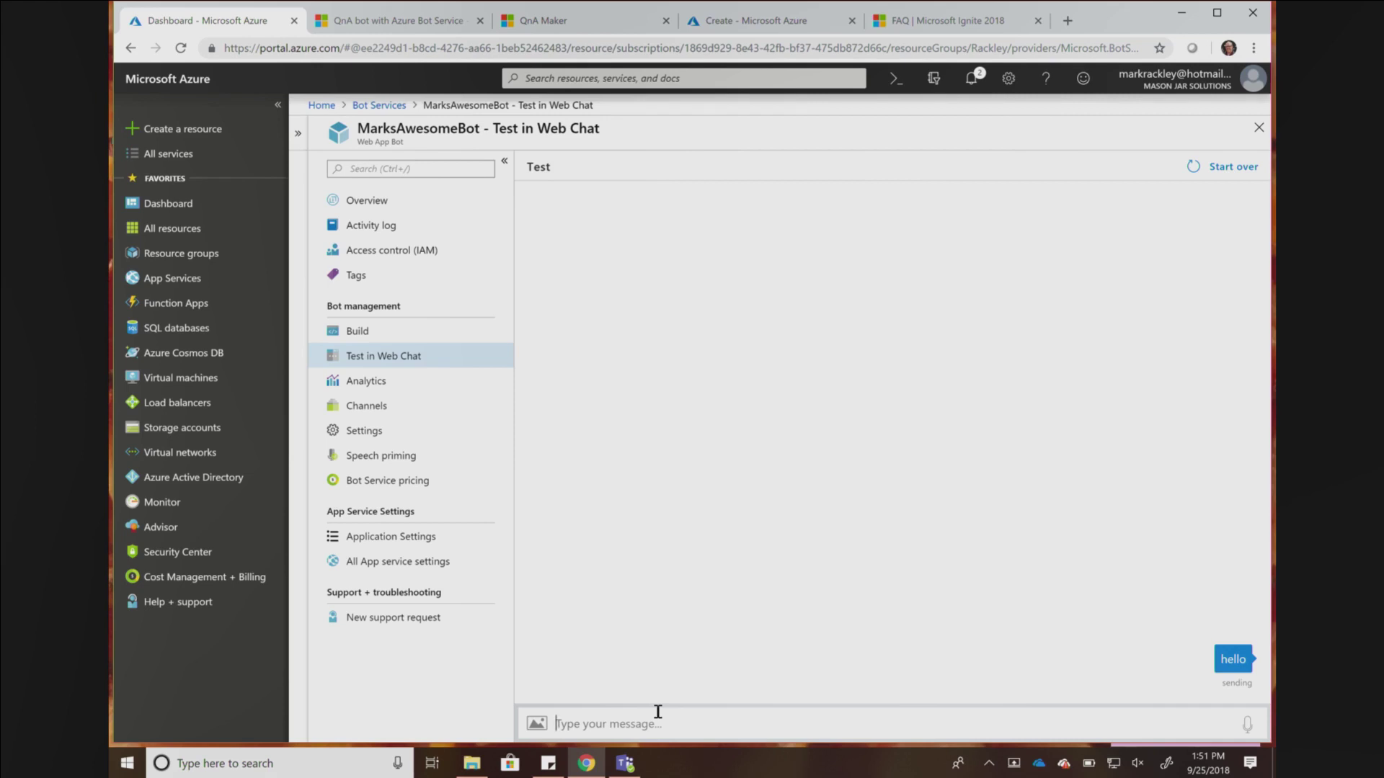
Send the message "hi" to the bot twice in the web chat test.
{"action": "type", "text": "hi"}
{"action": "key", "text": "BackSpace"}
{"action": "key", "text": "BackSpace"}
{"action": "type", "text": "hi"}
{"action": "key", "text": "Return"}
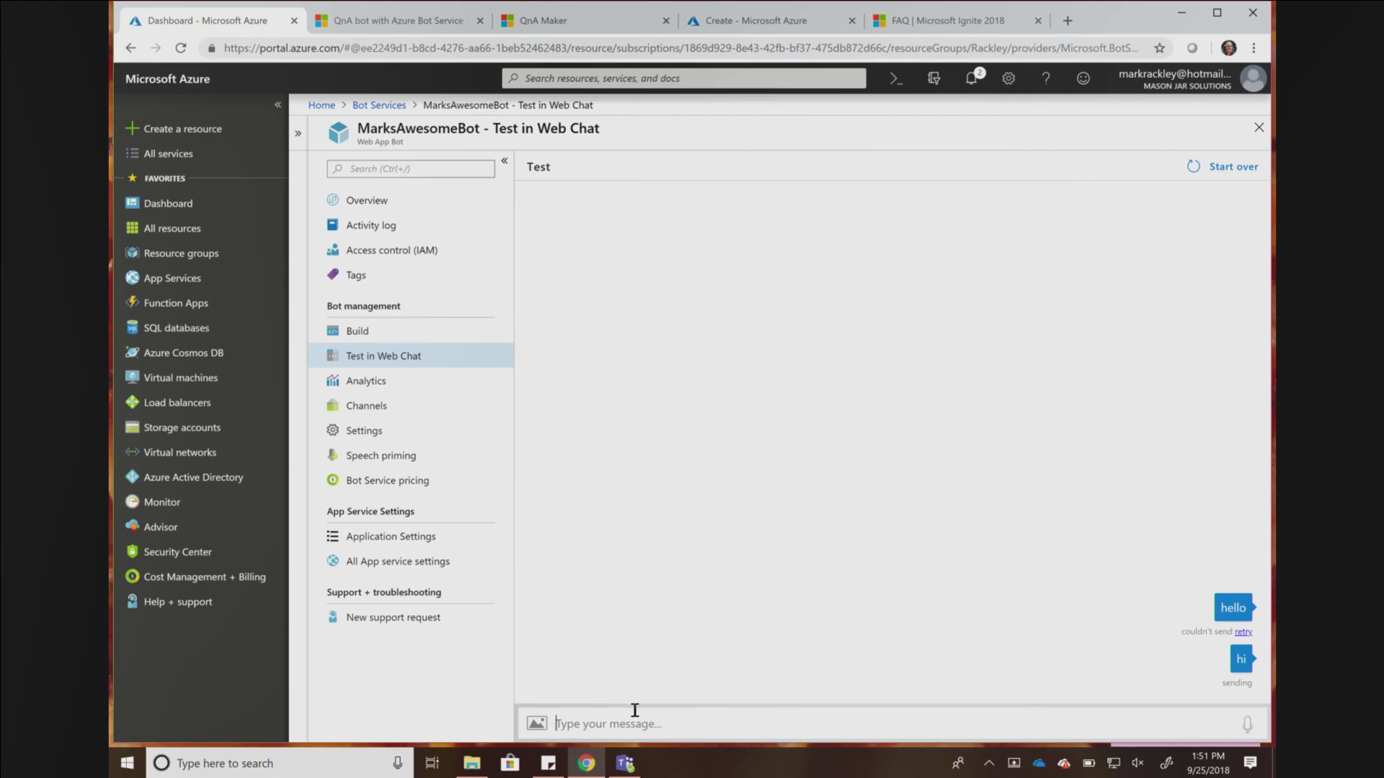
{"action": "type", "text": "hi"}
{"action": "key", "text": "Return"}
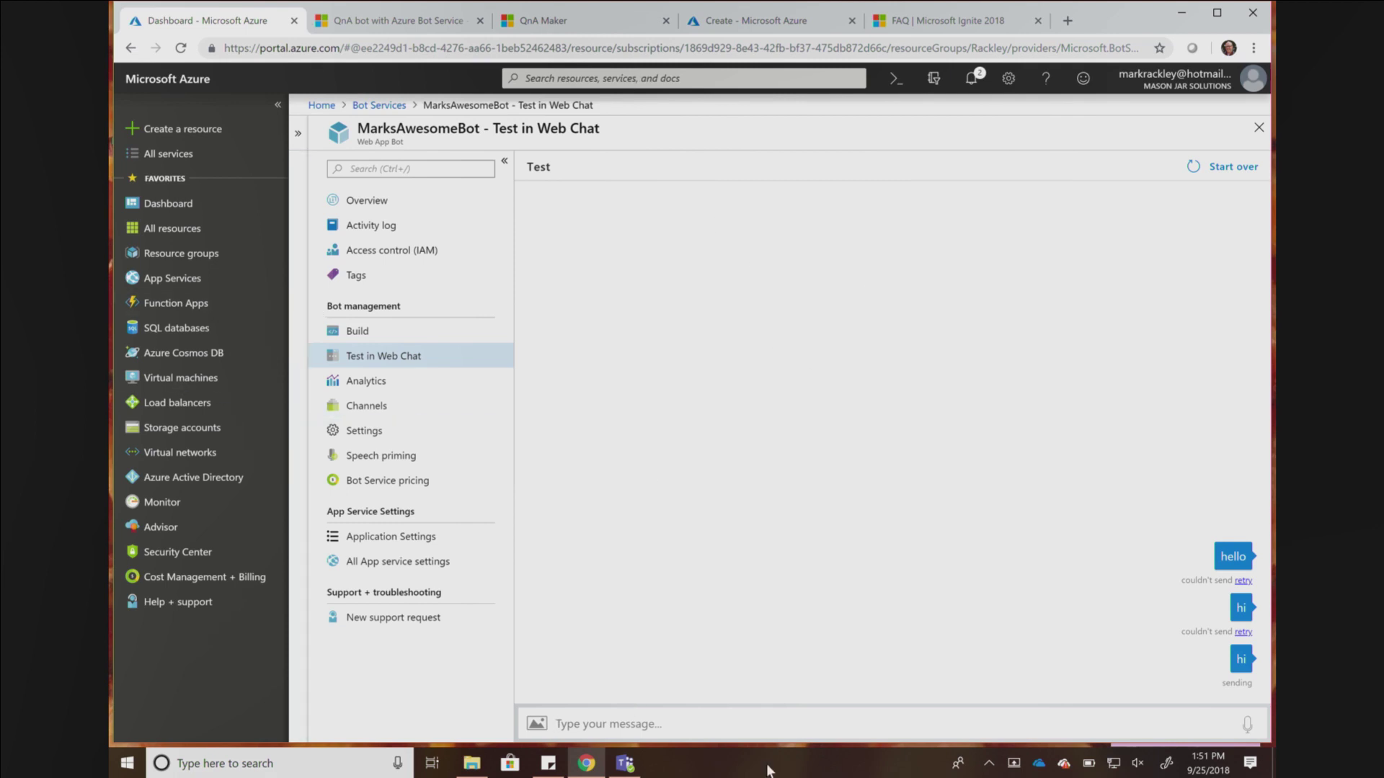
Retry the first unsent "hi" message and send another "hello" to the bot.
{"action": "left_click", "coordinate": [1243, 633]}
{"action": "type", "text": "hello"}
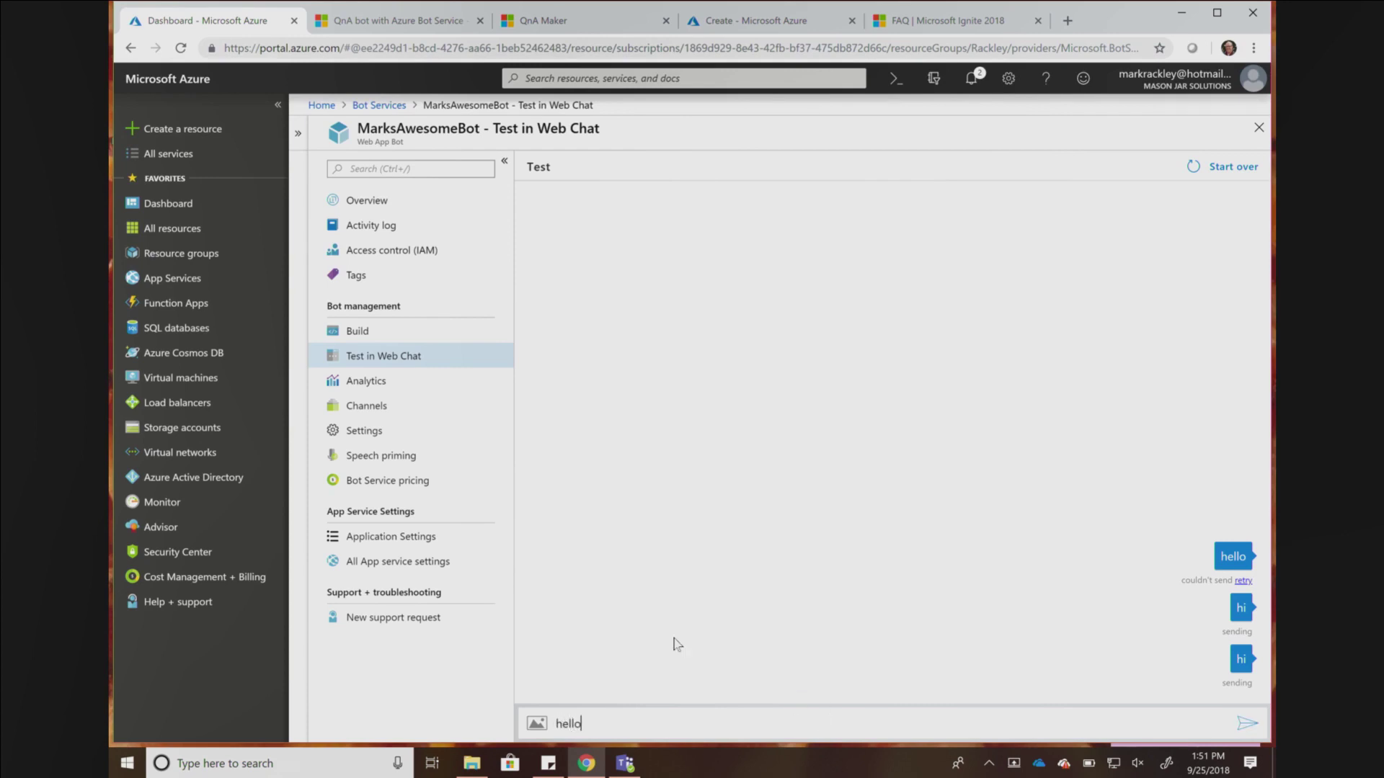
{"action": "key", "text": "Return"}
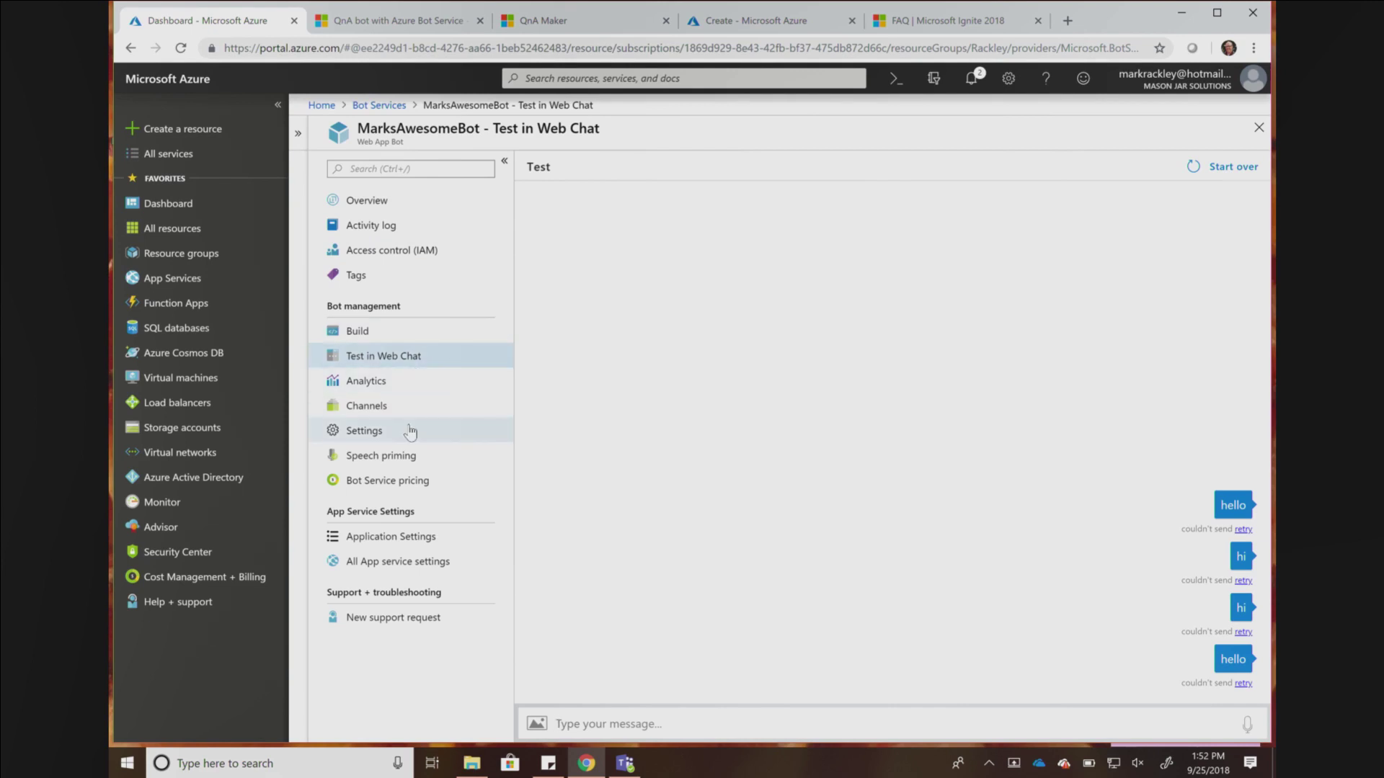
Connect MarksAwesomeBot to the Microsoft Teams channel, agreeing to the channel publication terms and privacy statements.
{"action": "left_click", "coordinate": [481, 411]}
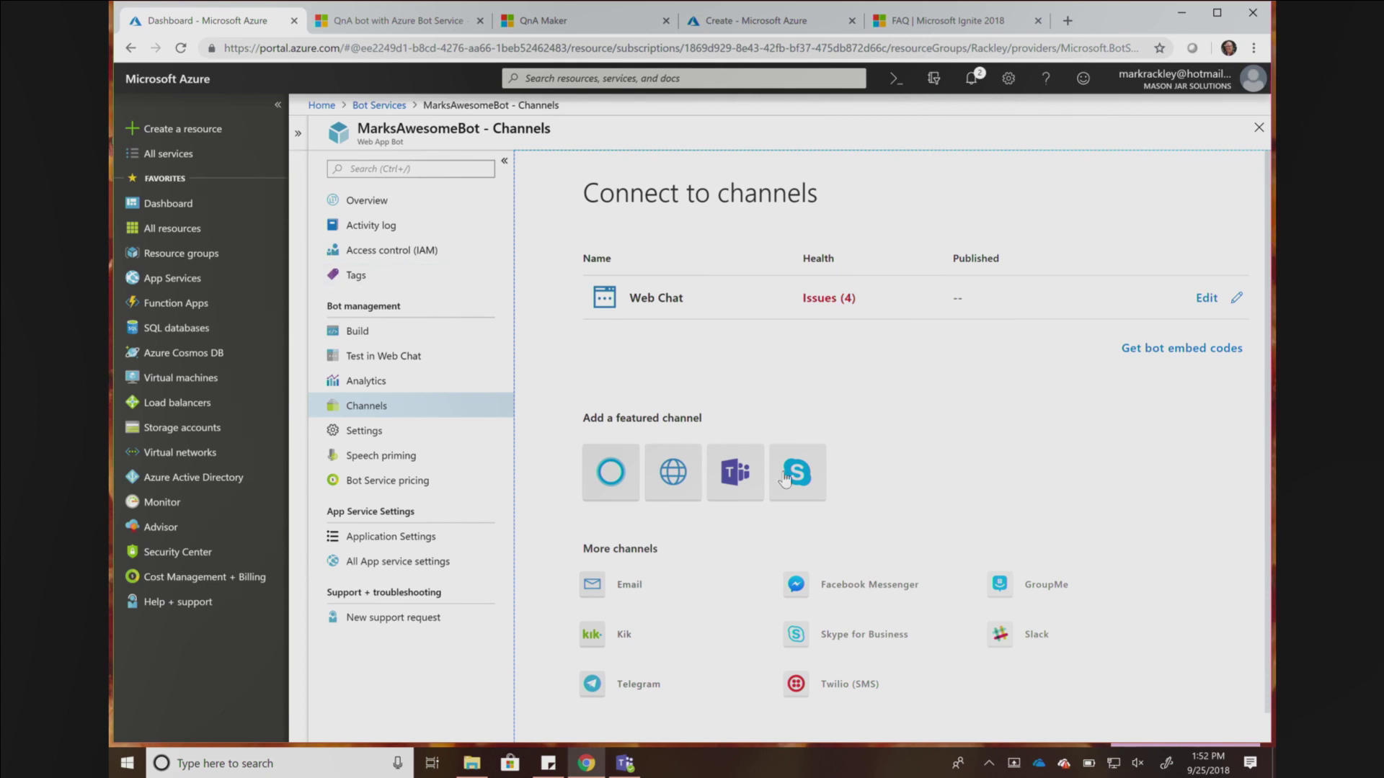
{"action": "left_click", "coordinate": [758, 497]}
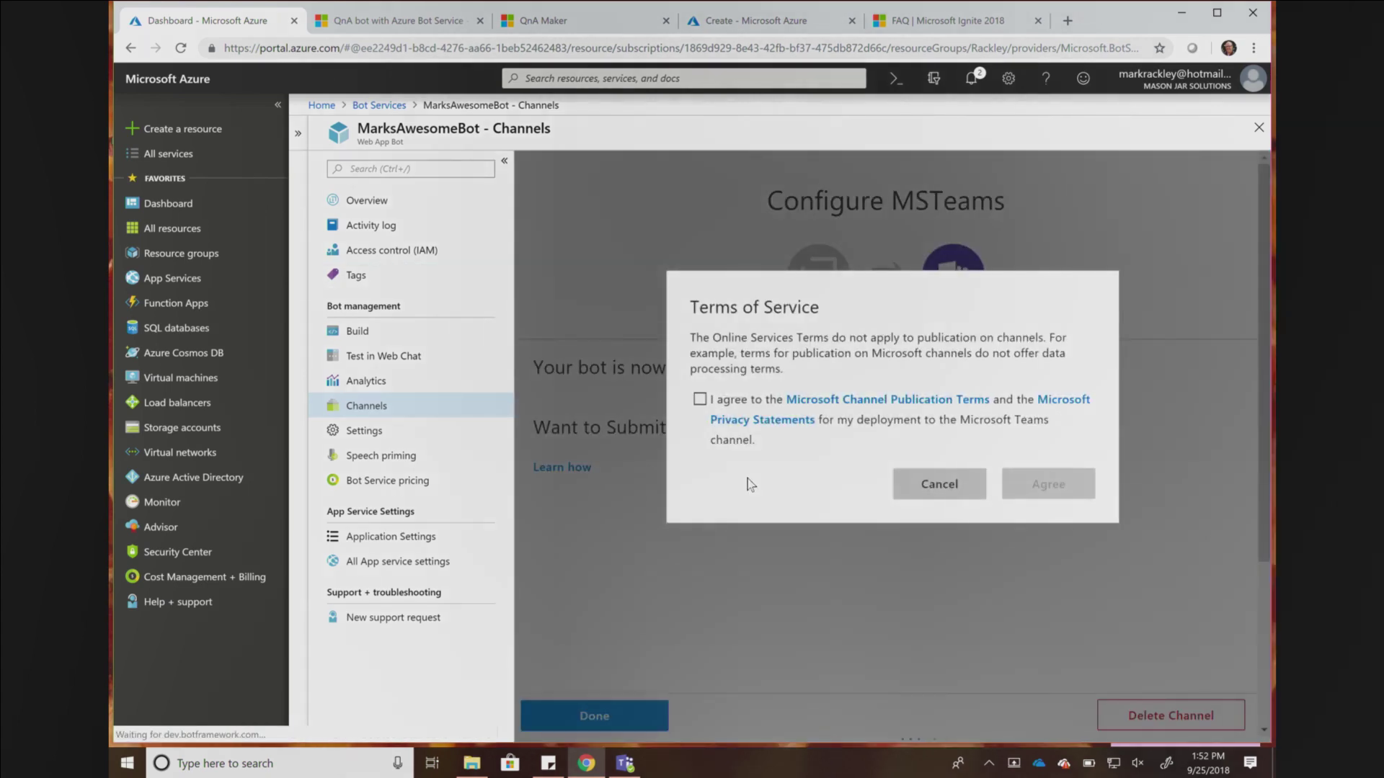
{"action": "left_click", "coordinate": [700, 399]}
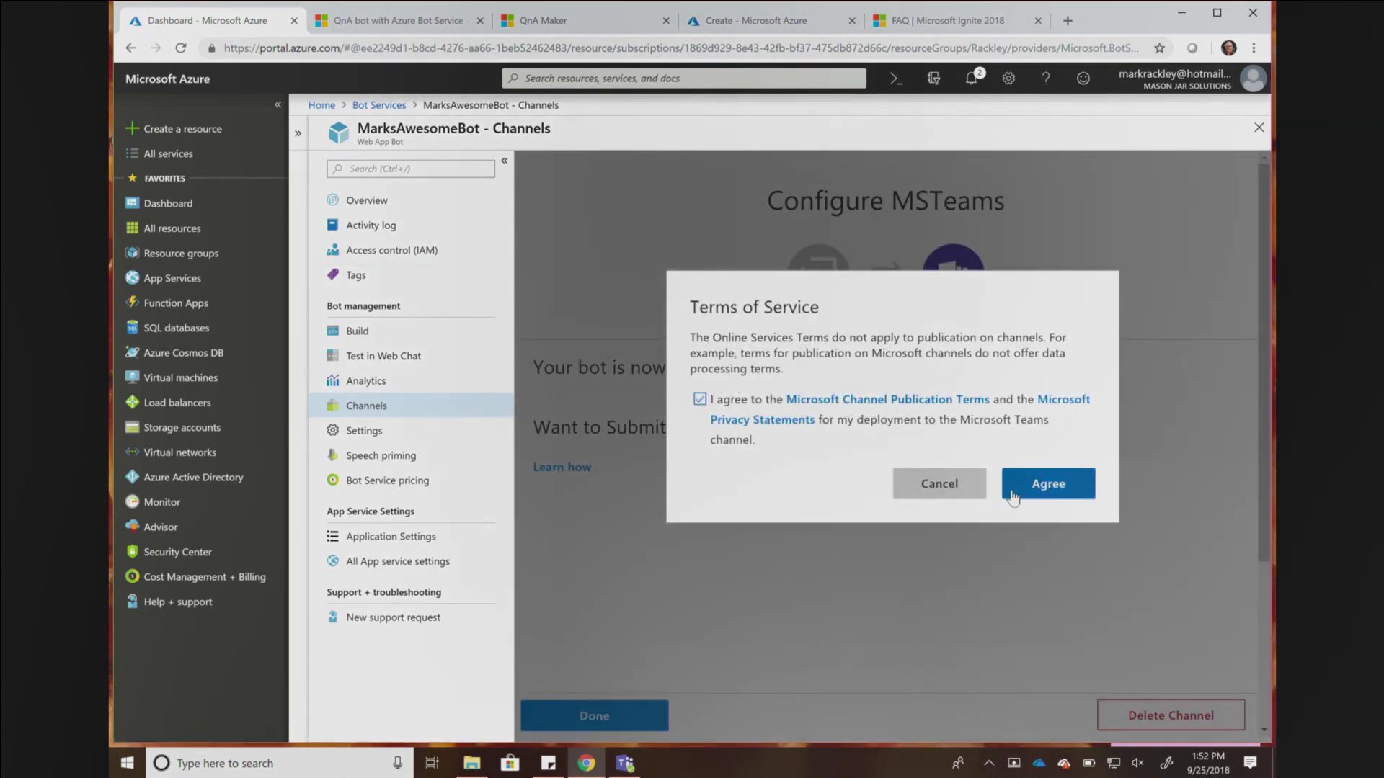
{"action": "left_click", "coordinate": [1077, 487]}
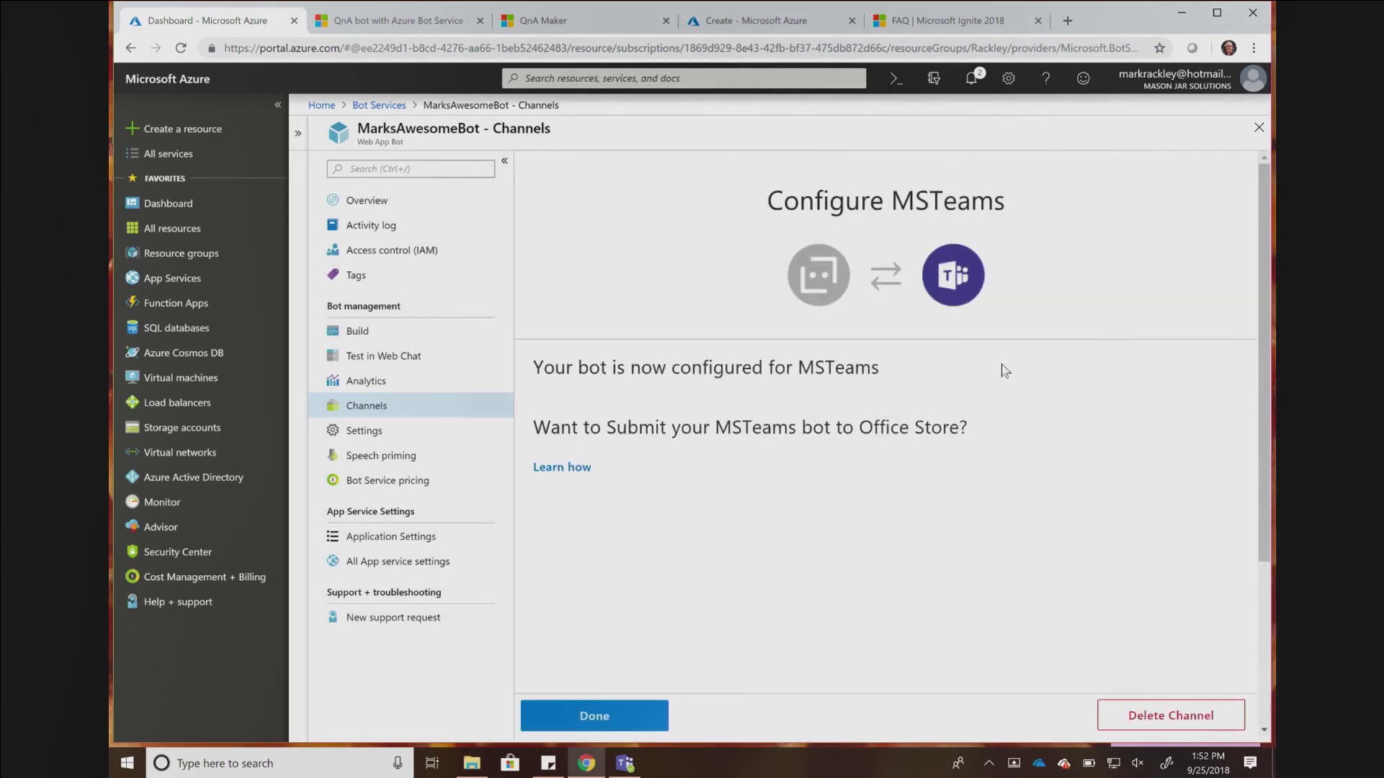
{"action": "left_click", "coordinate": [627, 719]}
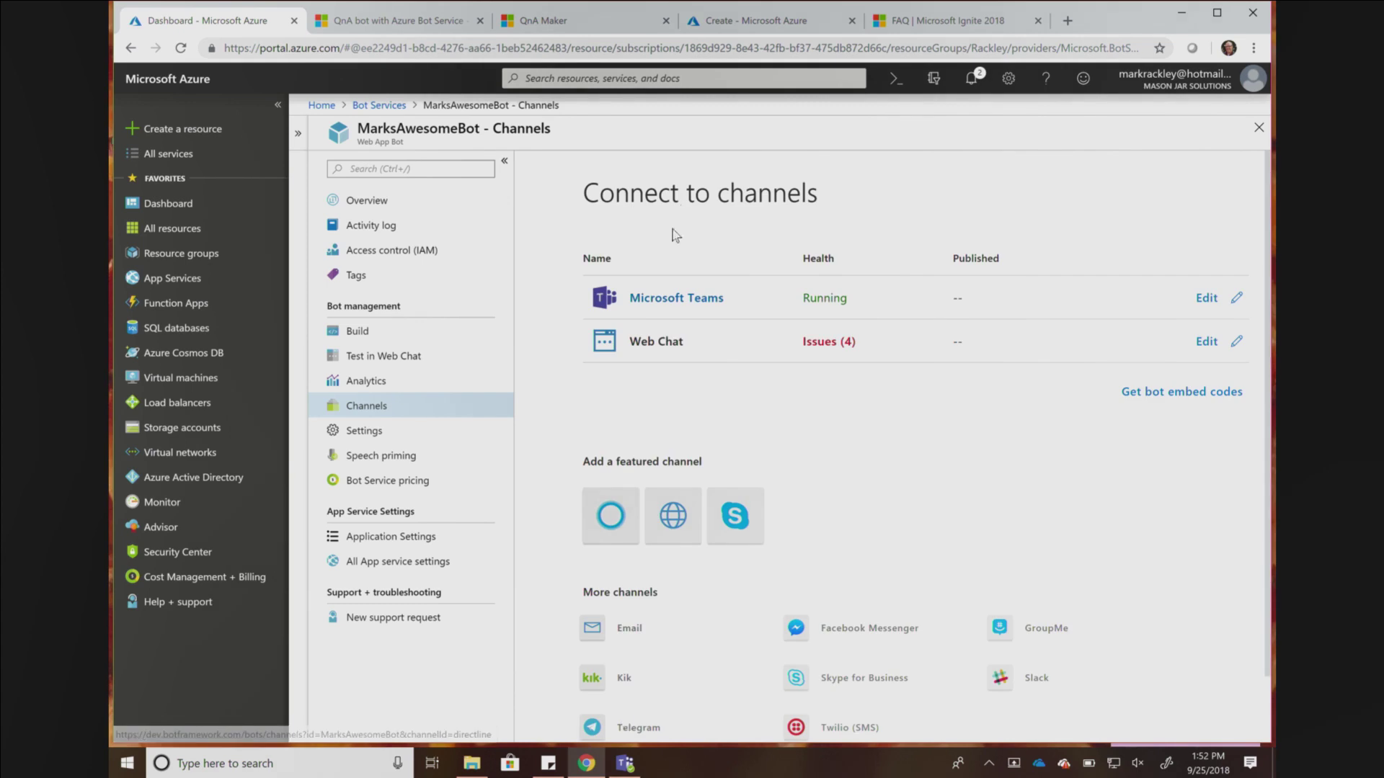
Open the bot's conversation in the Microsoft Teams app from its Teams channel and send the message "HI".
{"action": "left_click", "coordinate": [654, 297]}
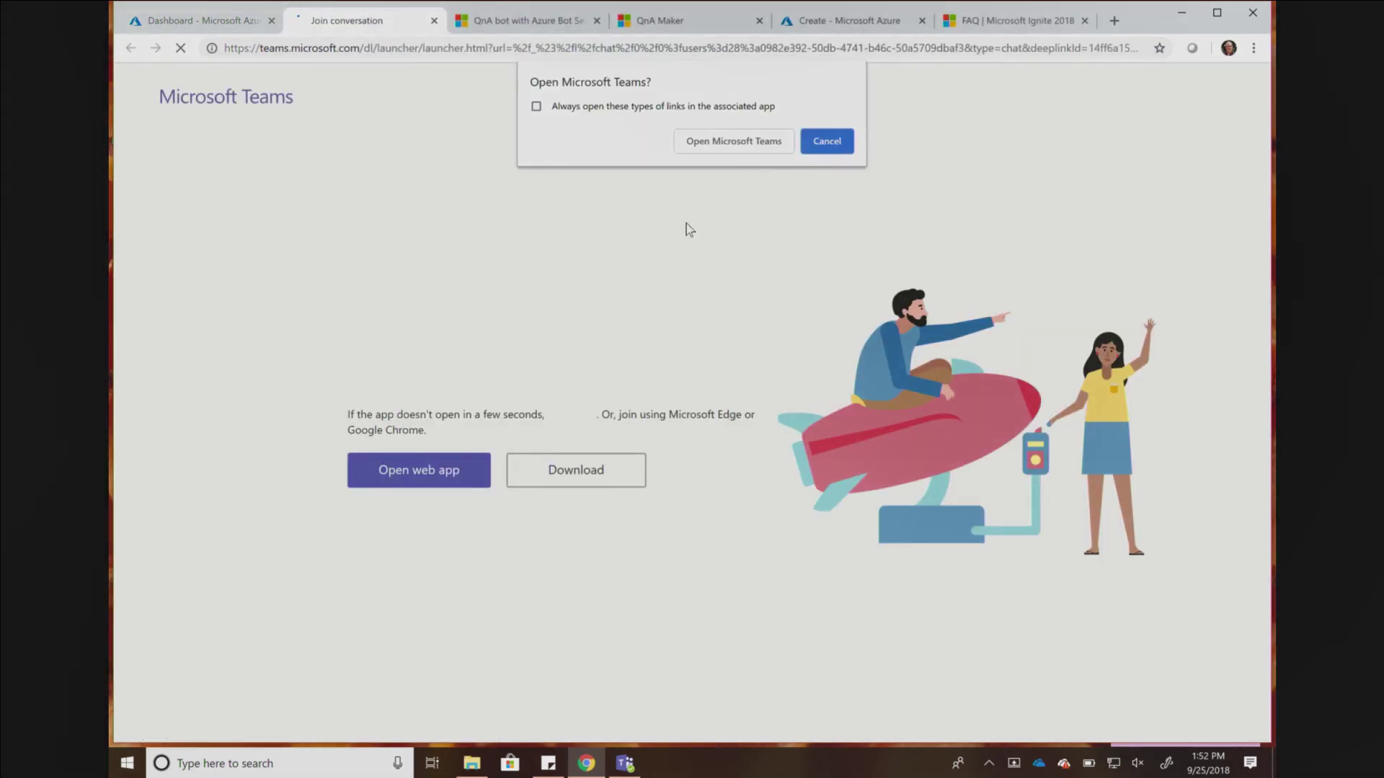
{"action": "left_click", "coordinate": [714, 142]}
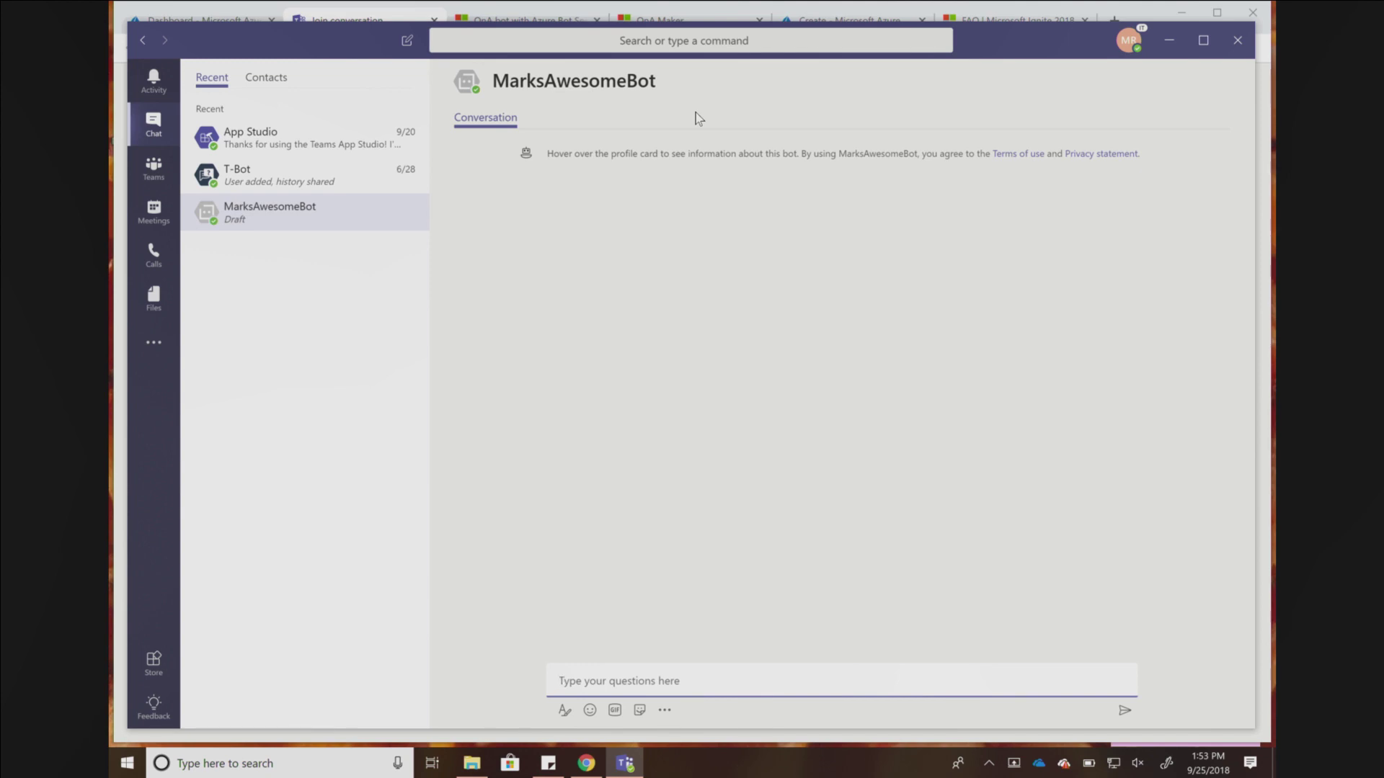
{"action": "type", "text": "HI"}
{"action": "key", "text": "Return"}
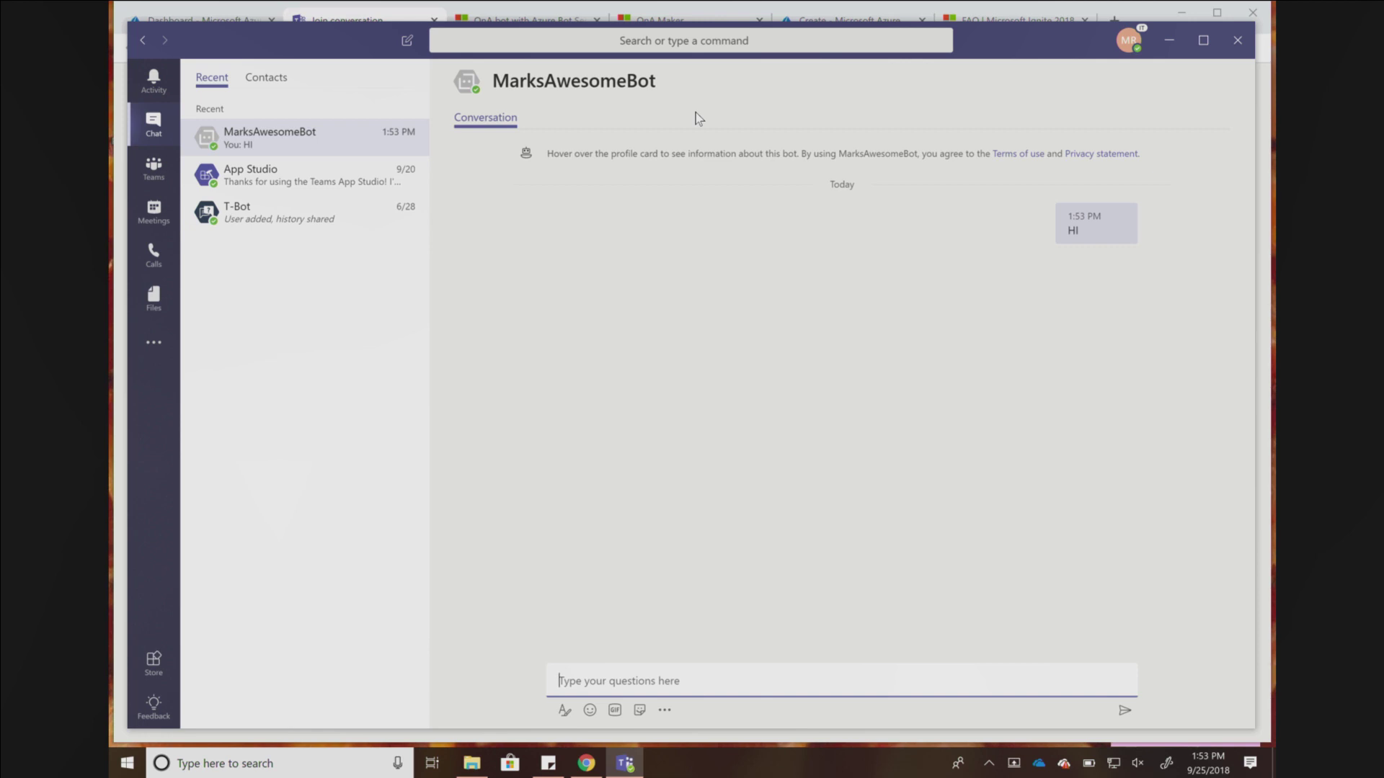
Ask the bot "What time is it?" in place of the drafted "hello", and follow it with the question "time?".
{"action": "type", "text": "hello"}
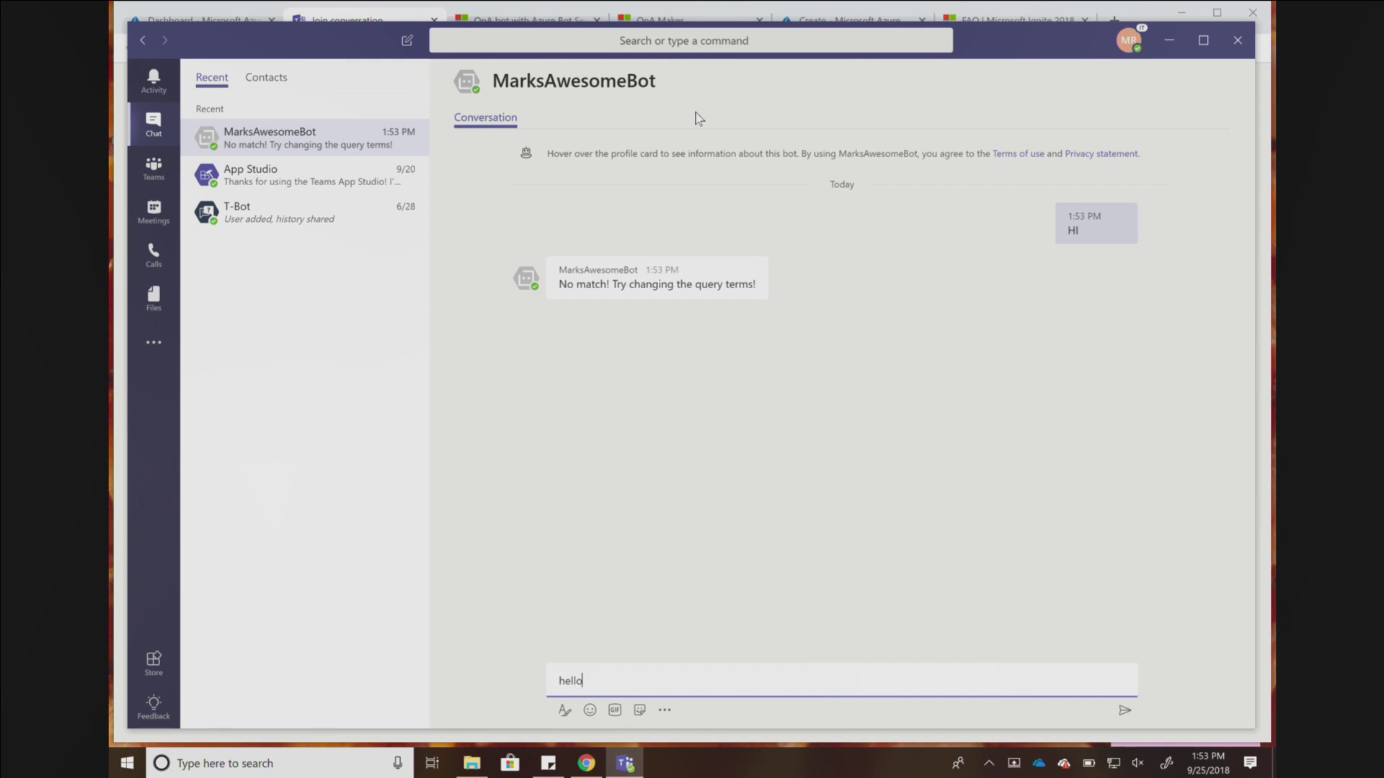
{"action": "key", "text": "BackSpace"}
{"action": "key", "text": "BackSpace"}
{"action": "key", "text": "BackSpace"}
{"action": "key", "text": "BackSpace"}
{"action": "key", "text": "BackSpace"}
{"action": "type", "text": "What tie"}
{"action": "key", "text": "BackSpace"}
{"action": "type", "text": "me is it?"}
{"action": "key", "text": "Return"}
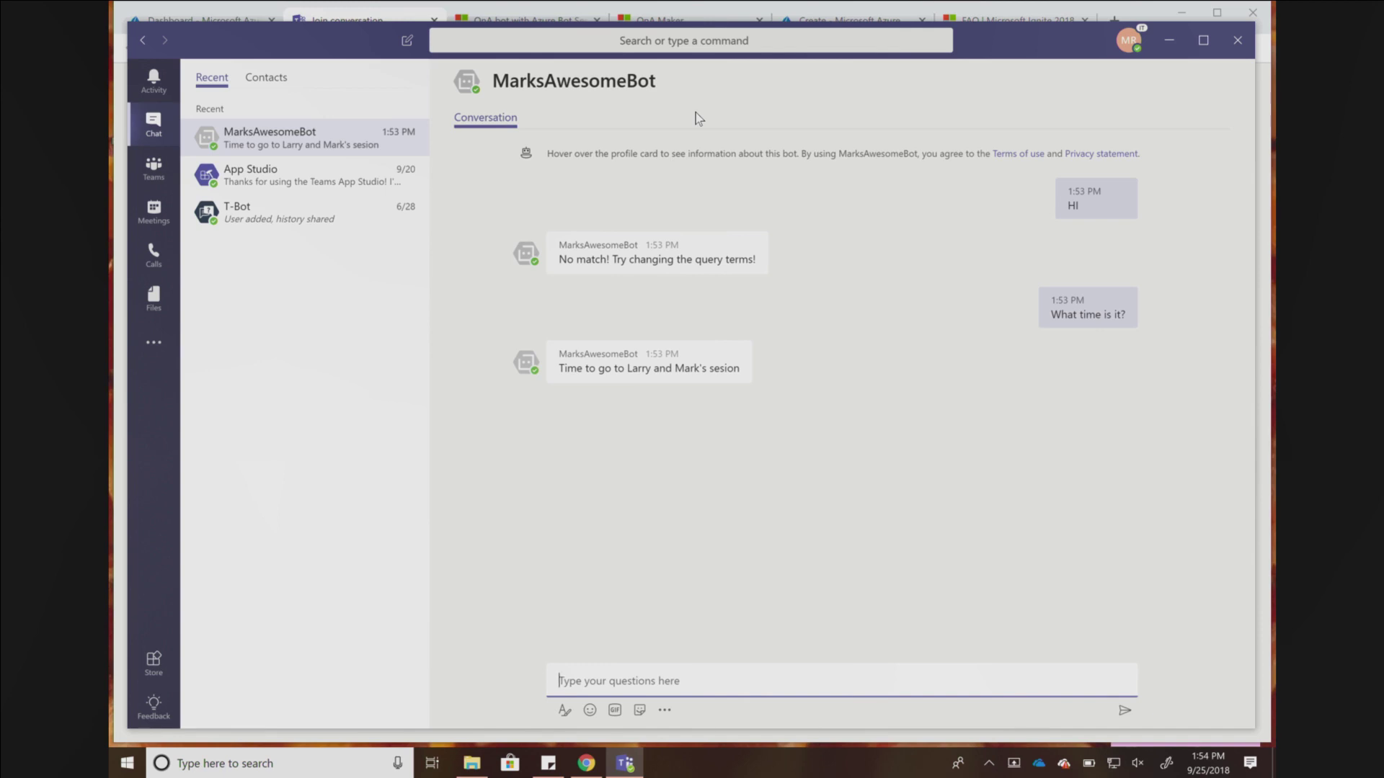
{"action": "type", "text": "t"}
{"action": "key", "text": "Return"}
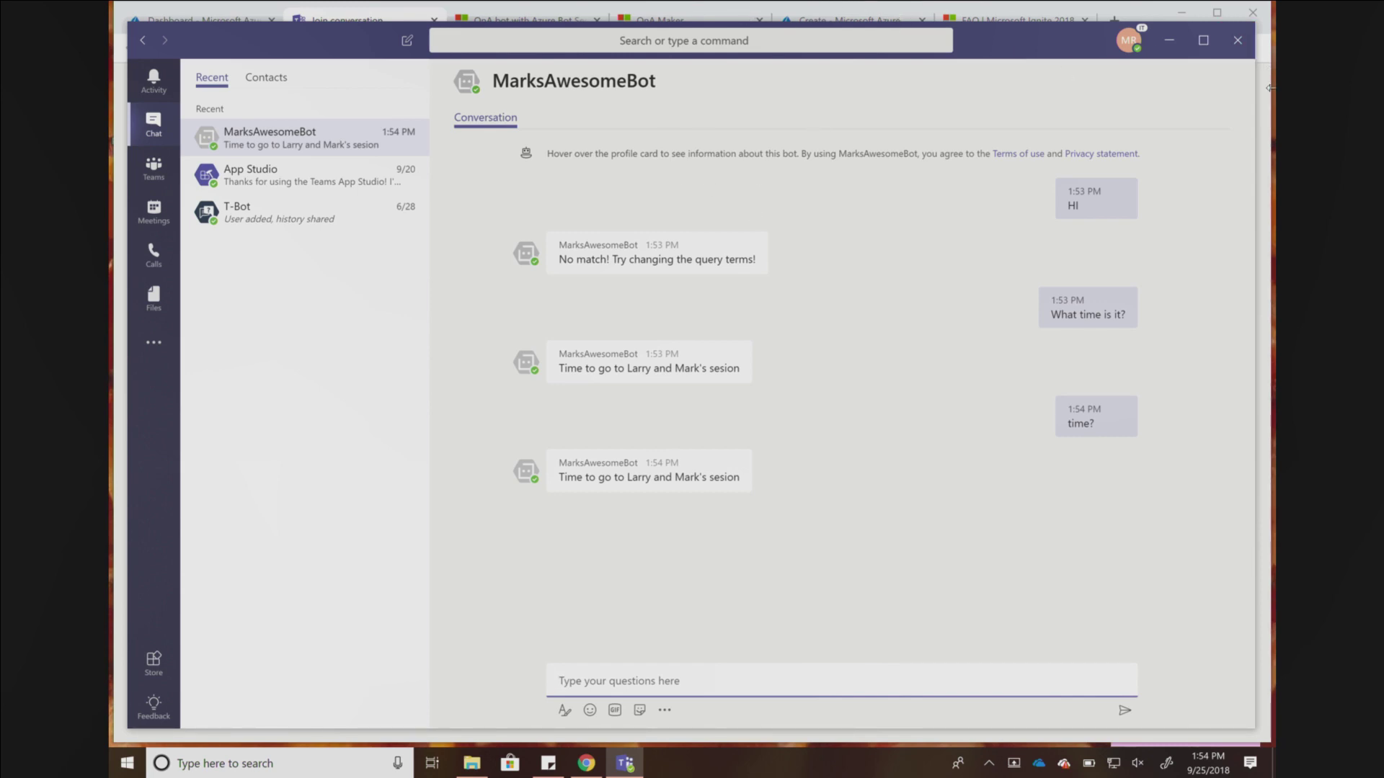
Minimize Teams, return to QnA Maker in the browser and open the settings of the 5 minute kb service.
{"action": "left_click", "coordinate": [1169, 42]}
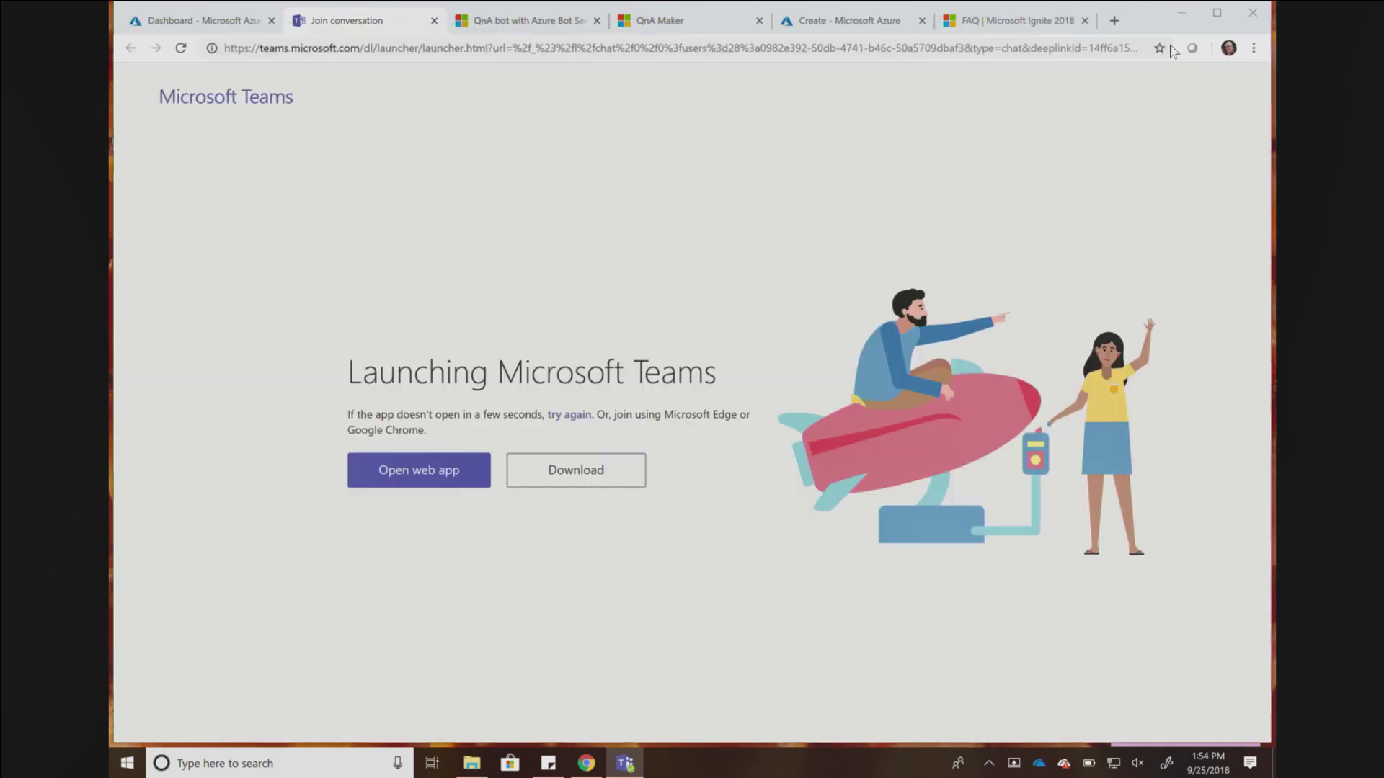
{"action": "left_click", "coordinate": [646, 8]}
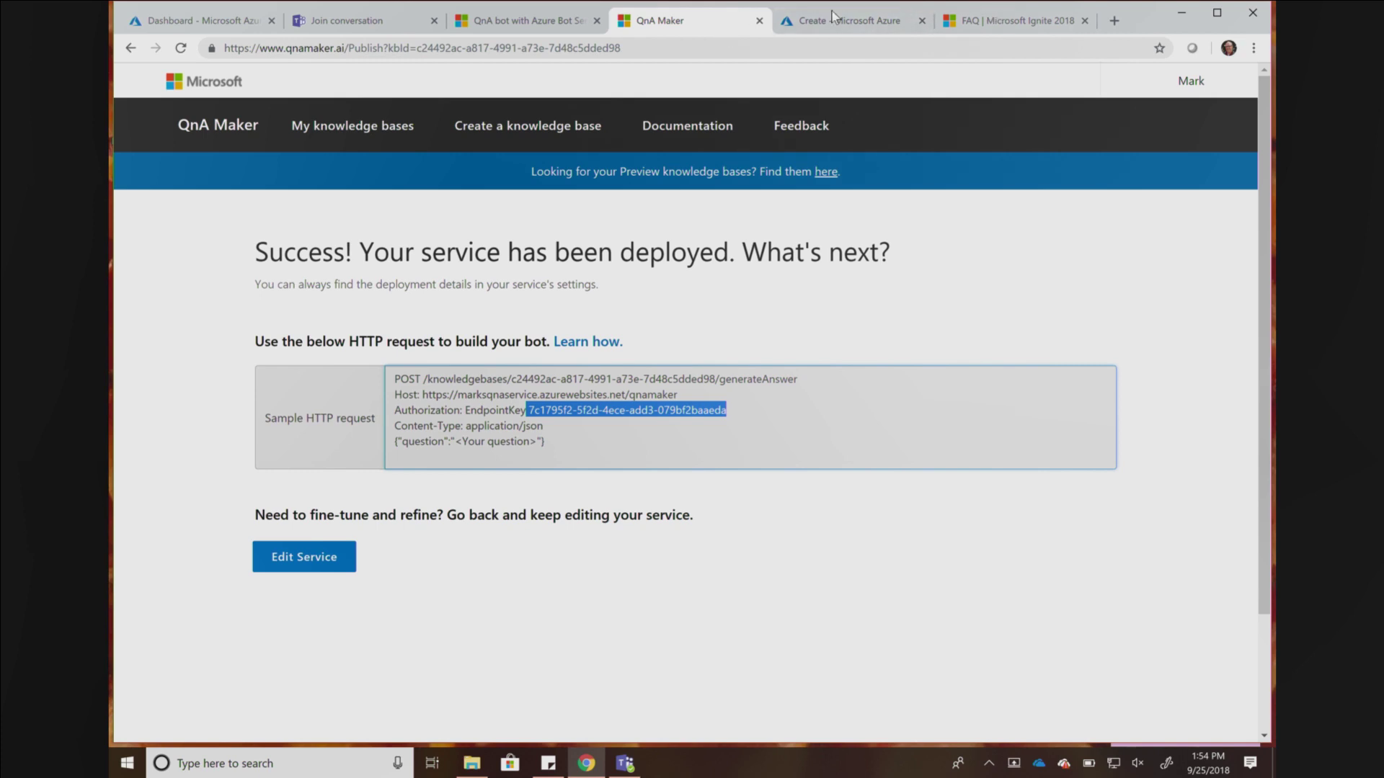
{"action": "left_click", "coordinate": [321, 559]}
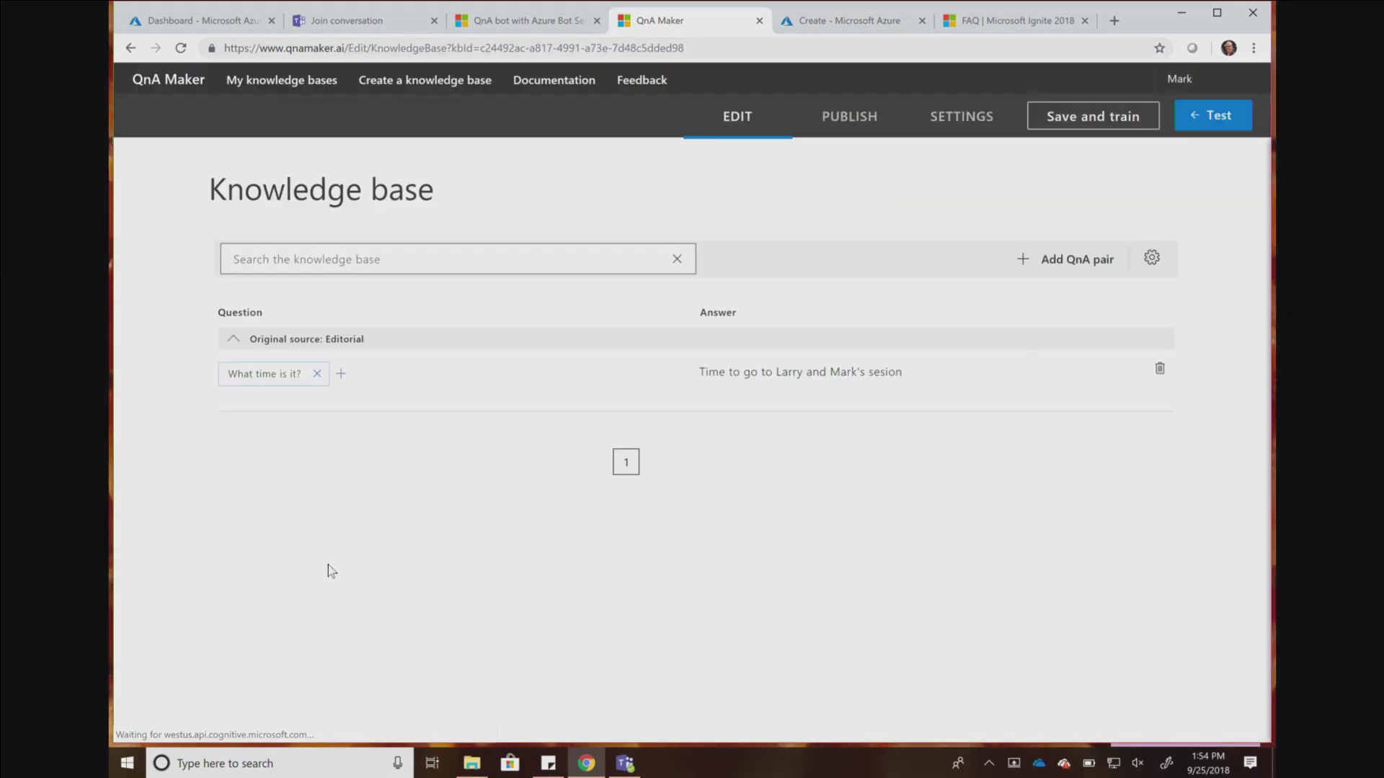
{"action": "left_click", "coordinate": [959, 121]}
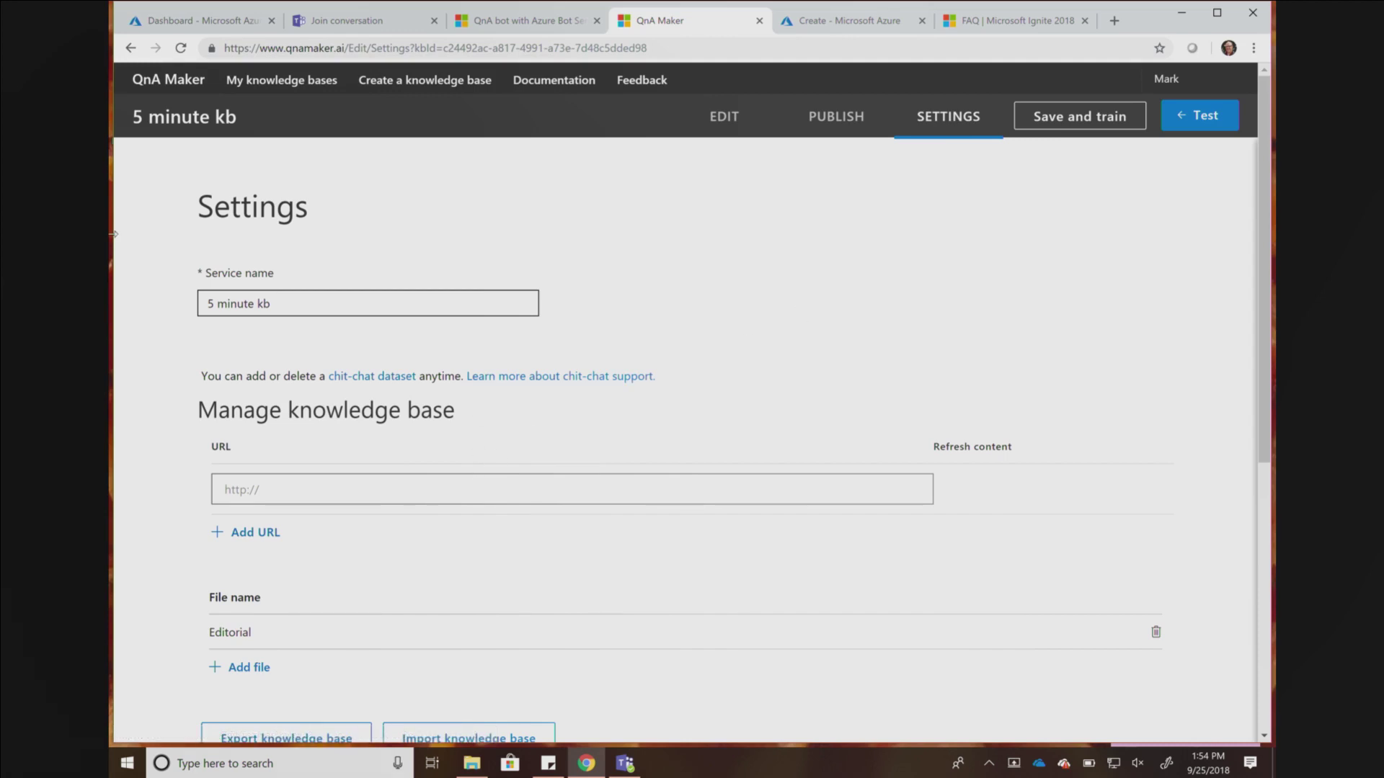
{"action": "left_click", "coordinate": [522, 22]}
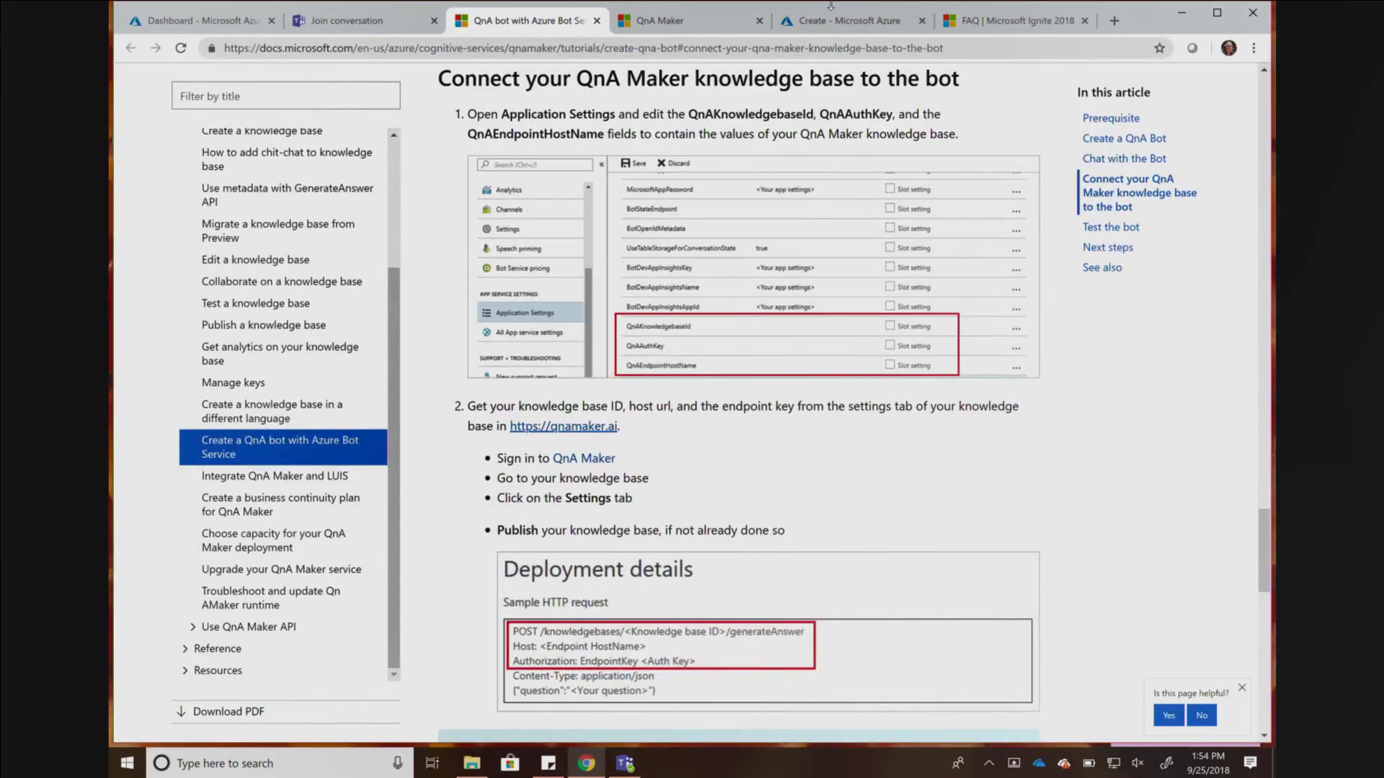
{"action": "left_click", "coordinate": [717, 16]}
{"action": "left_click", "coordinate": [975, 20]}
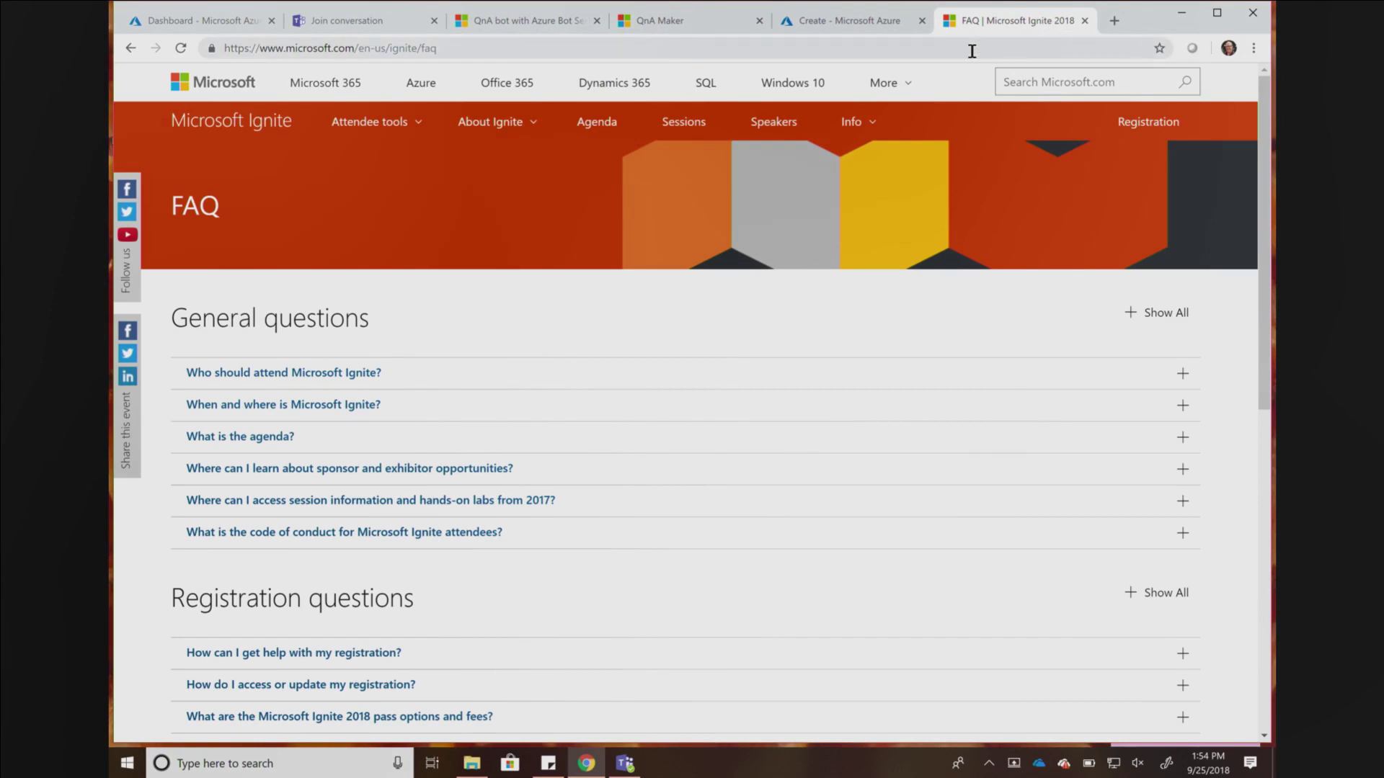
{"action": "left_click", "coordinate": [476, 48]}
{"action": "key", "text": "ctrl+c"}
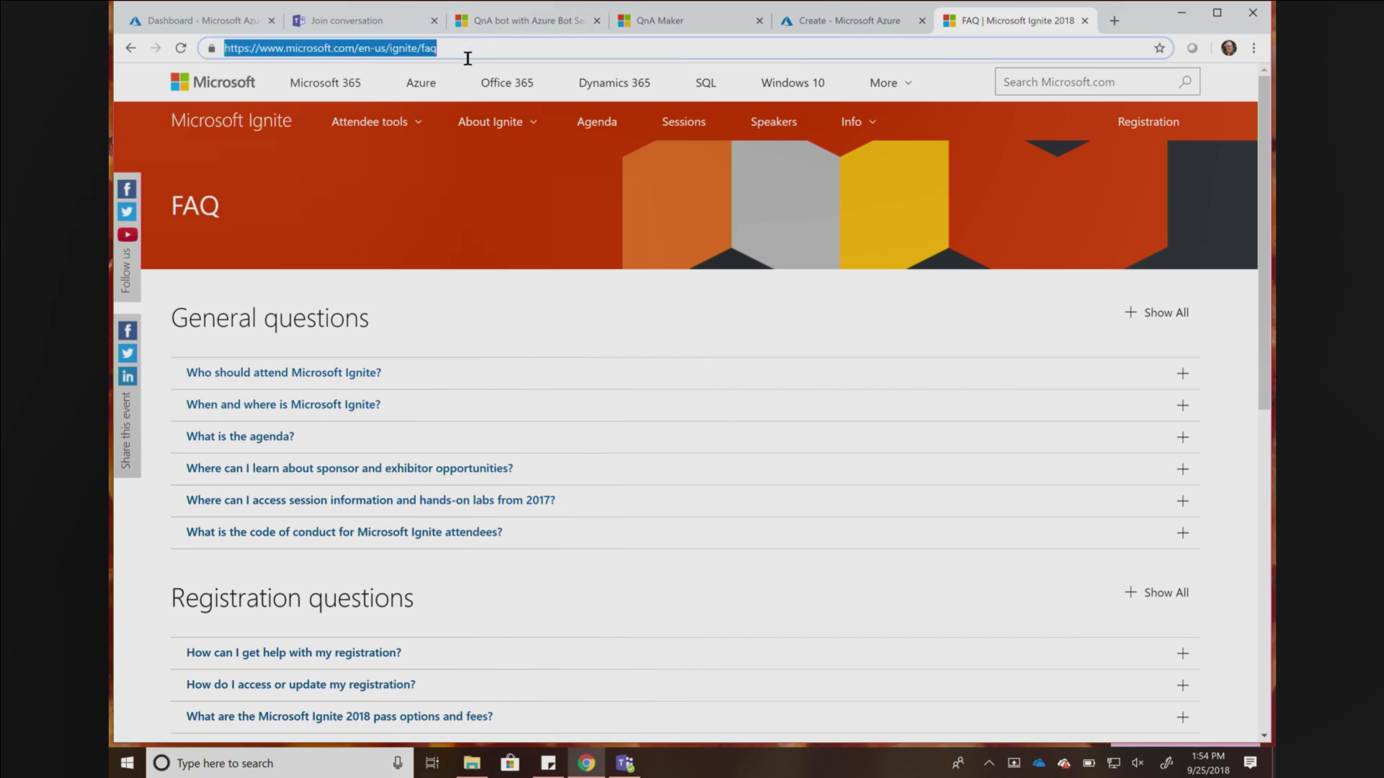
{"action": "left_click", "coordinate": [671, 28]}
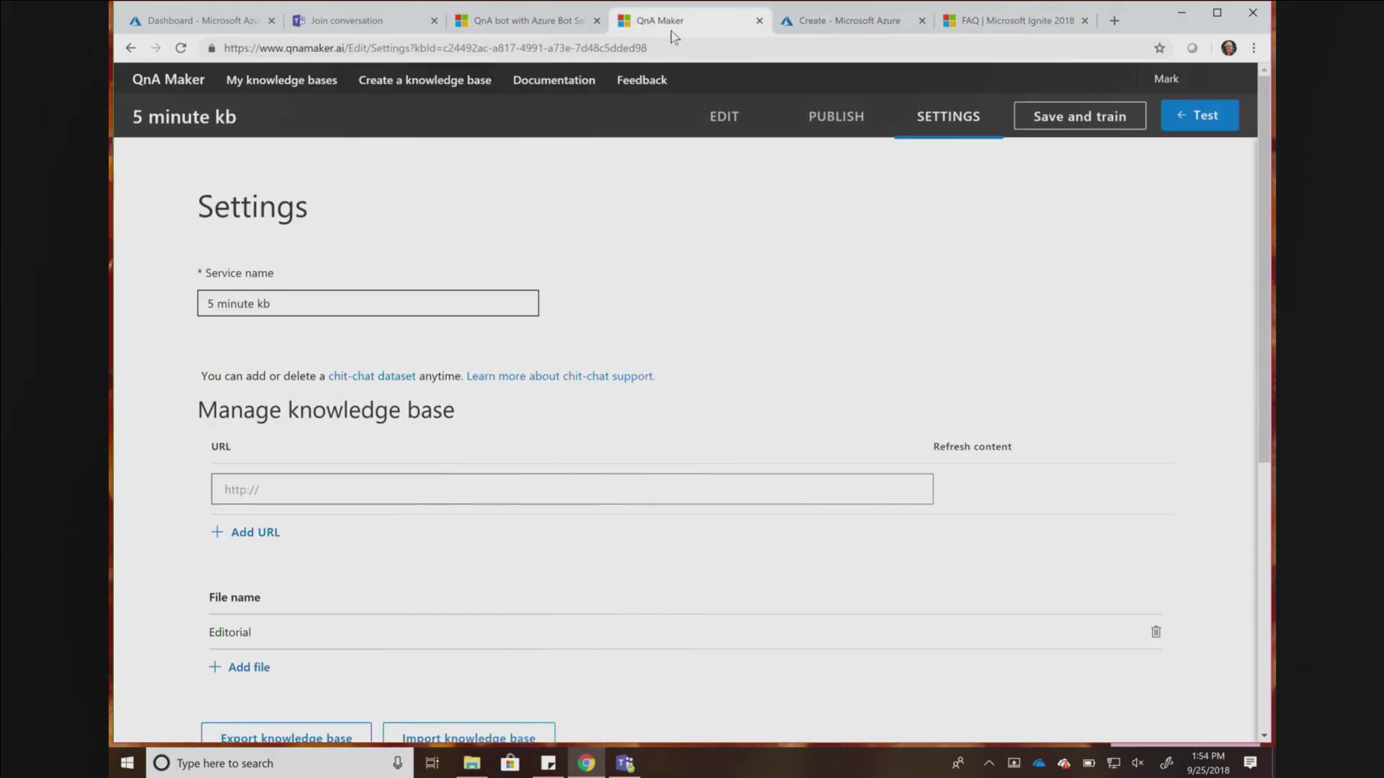
{"action": "left_click", "coordinate": [286, 490]}
{"action": "key", "text": "ctrl+v"}
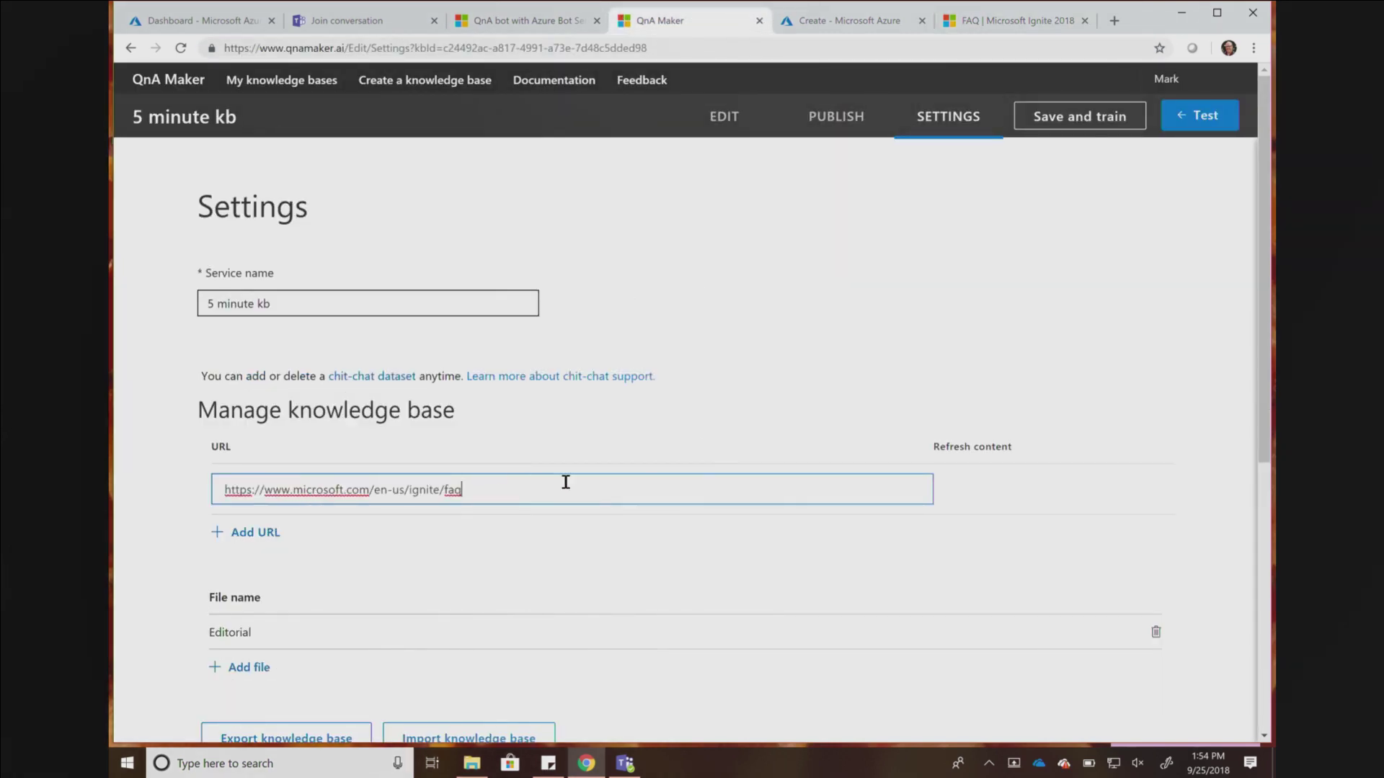
Save and train the 5 minute kb knowledge base with the FAQ source and publish it to the marksqnaservice service.
{"action": "scroll", "coordinate": [565, 481], "scroll_direction": "down", "scroll_amount": 2}
{"action": "scroll", "coordinate": [911, 546], "scroll_direction": "up", "scroll_amount": 2}
{"action": "left_click", "coordinate": [1074, 120]}
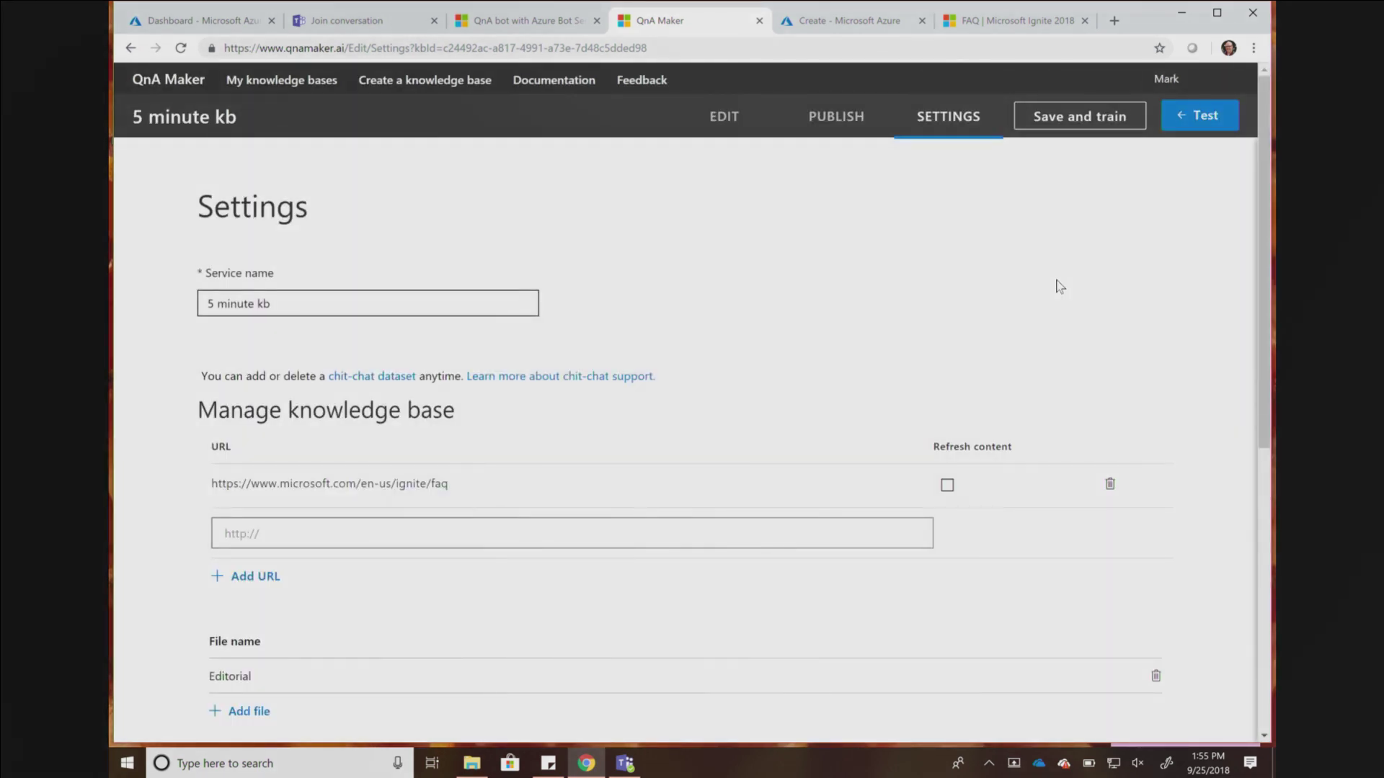
{"action": "left_click", "coordinate": [838, 120]}
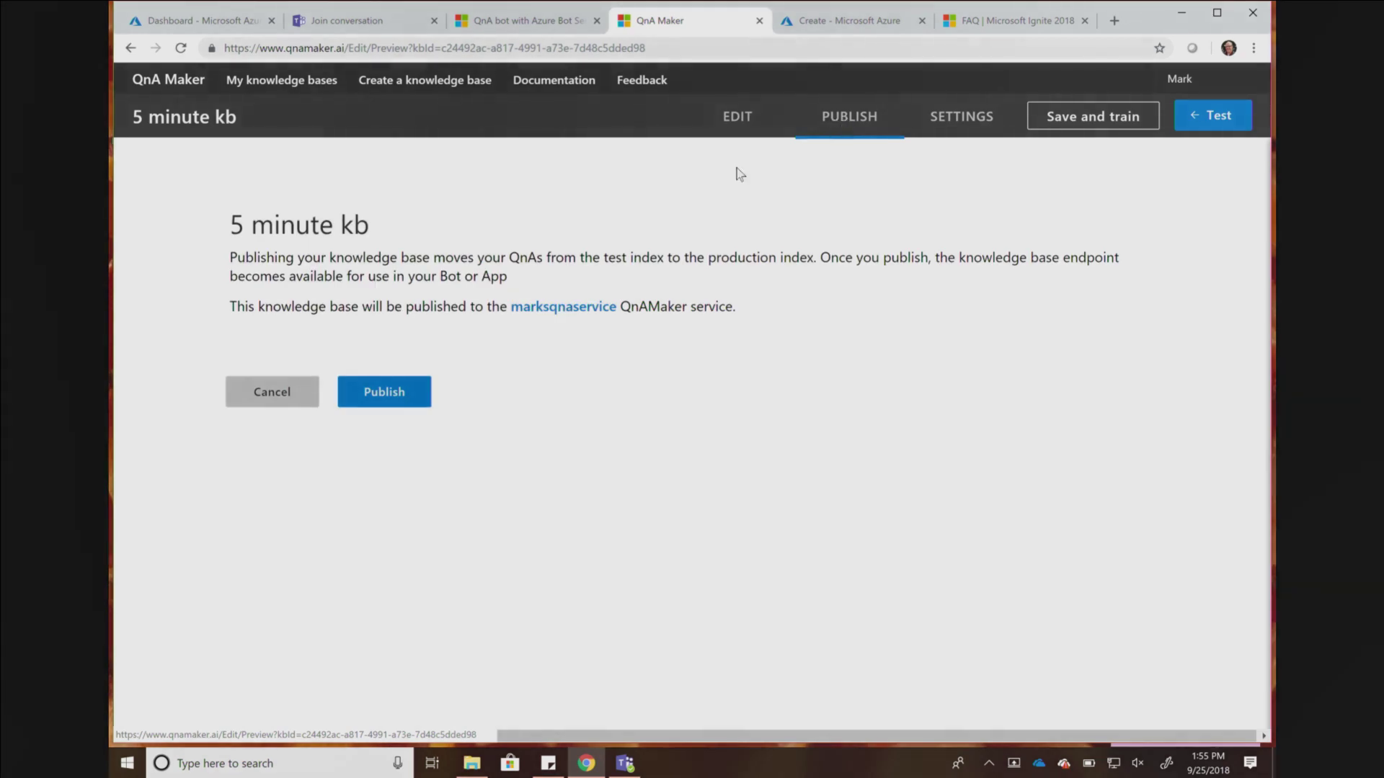
{"action": "left_click", "coordinate": [384, 378]}
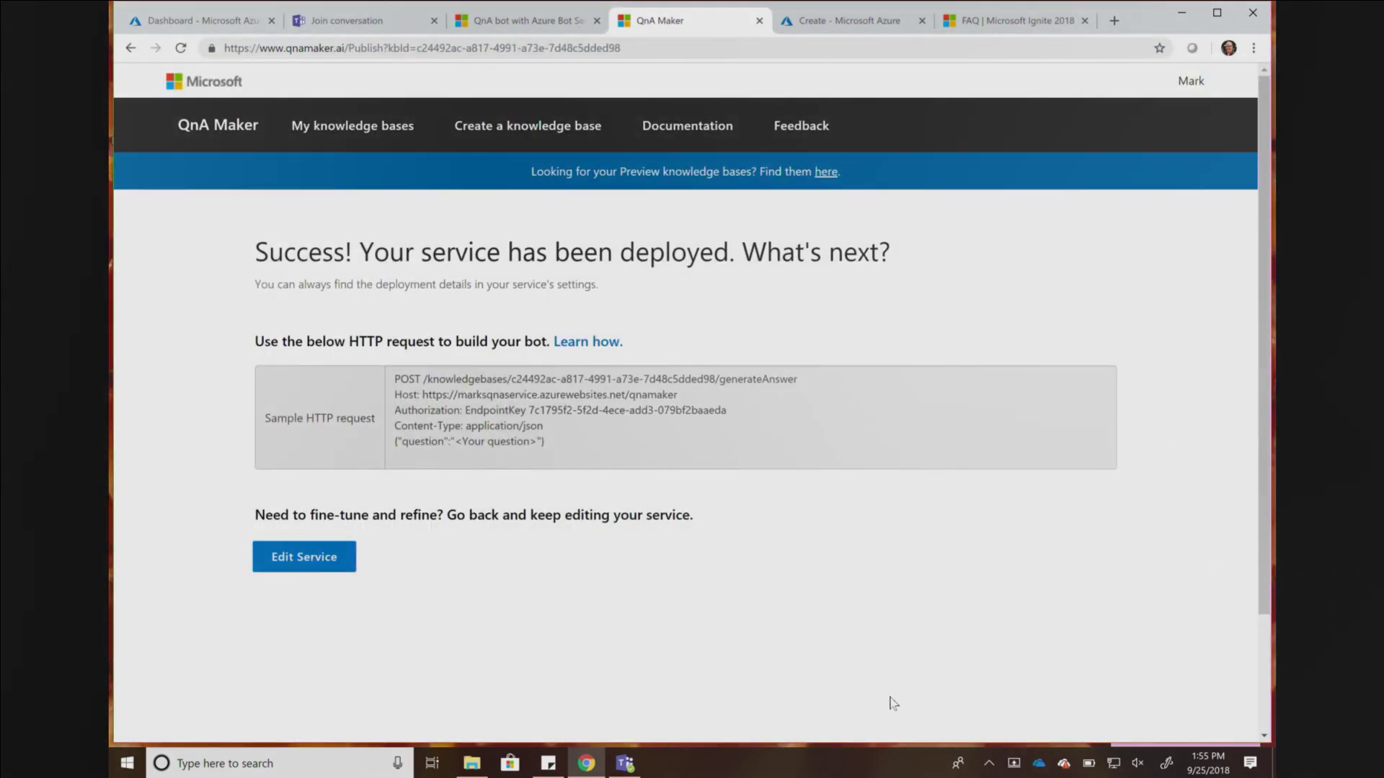
Switch to Teams and ask MarksAwesomeBot "time?" again.
{"action": "left_click", "coordinate": [621, 765]}
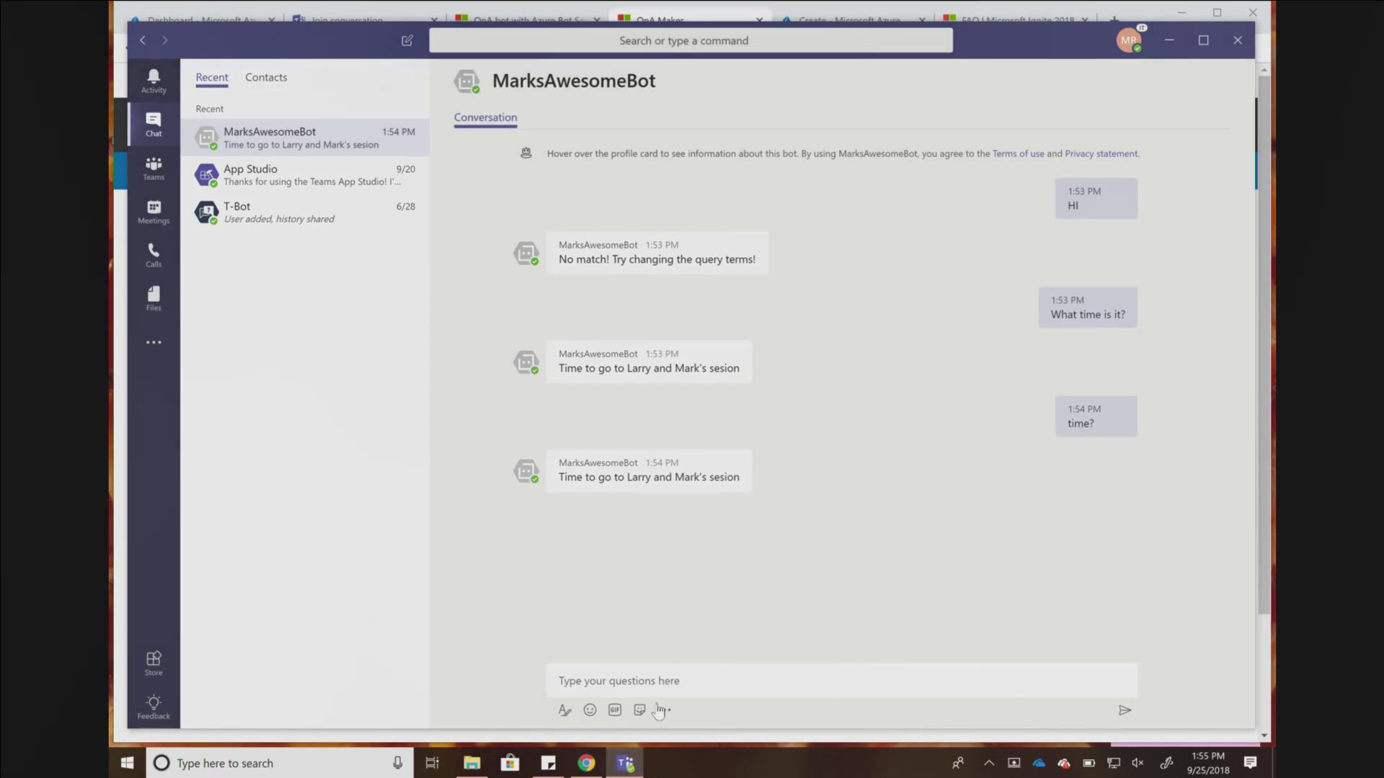
{"action": "left_click", "coordinate": [669, 681]}
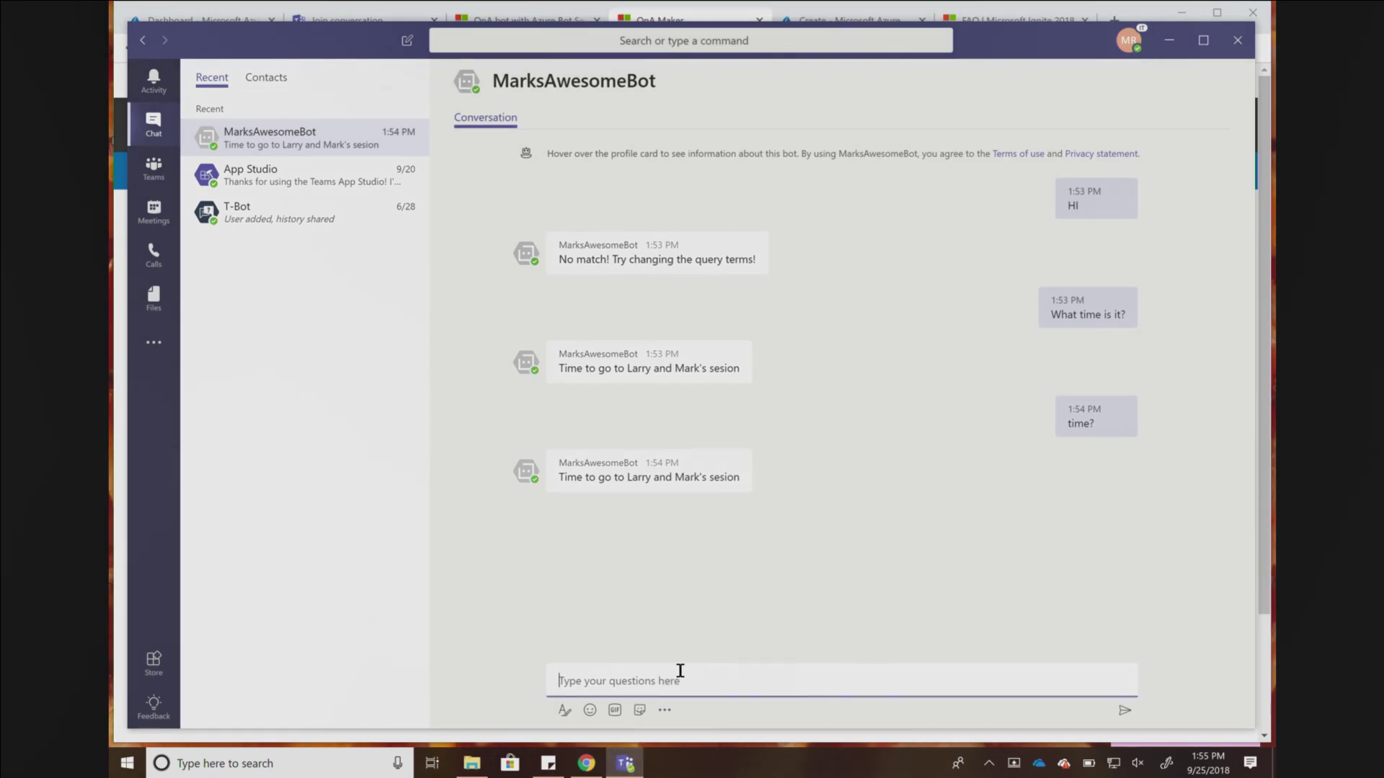
{"action": "type", "text": "time?"}
{"action": "key", "text": "Return"}
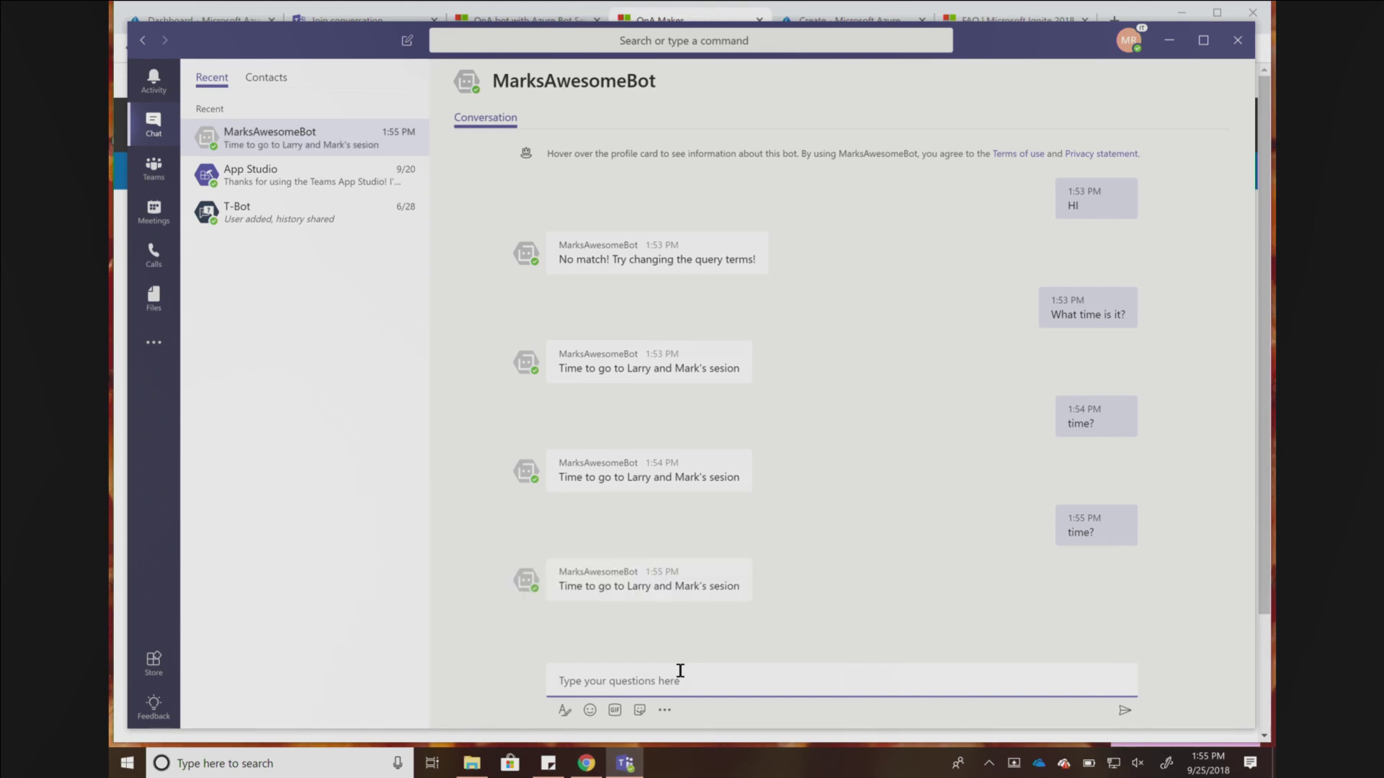
Ask the bot "registration?" to test the newly added Ignite FAQ content.
{"action": "type", "text": "registrration"}
{"action": "key", "text": "BackSpace"}
{"action": "key", "text": "BackSpace"}
{"action": "key", "text": "BackSpace"}
{"action": "key", "text": "BackSpace"}
{"action": "key", "text": "BackSpace"}
{"action": "key", "text": "BackSpace"}
{"action": "type", "text": "ation?"}
{"action": "key", "text": "Return"}
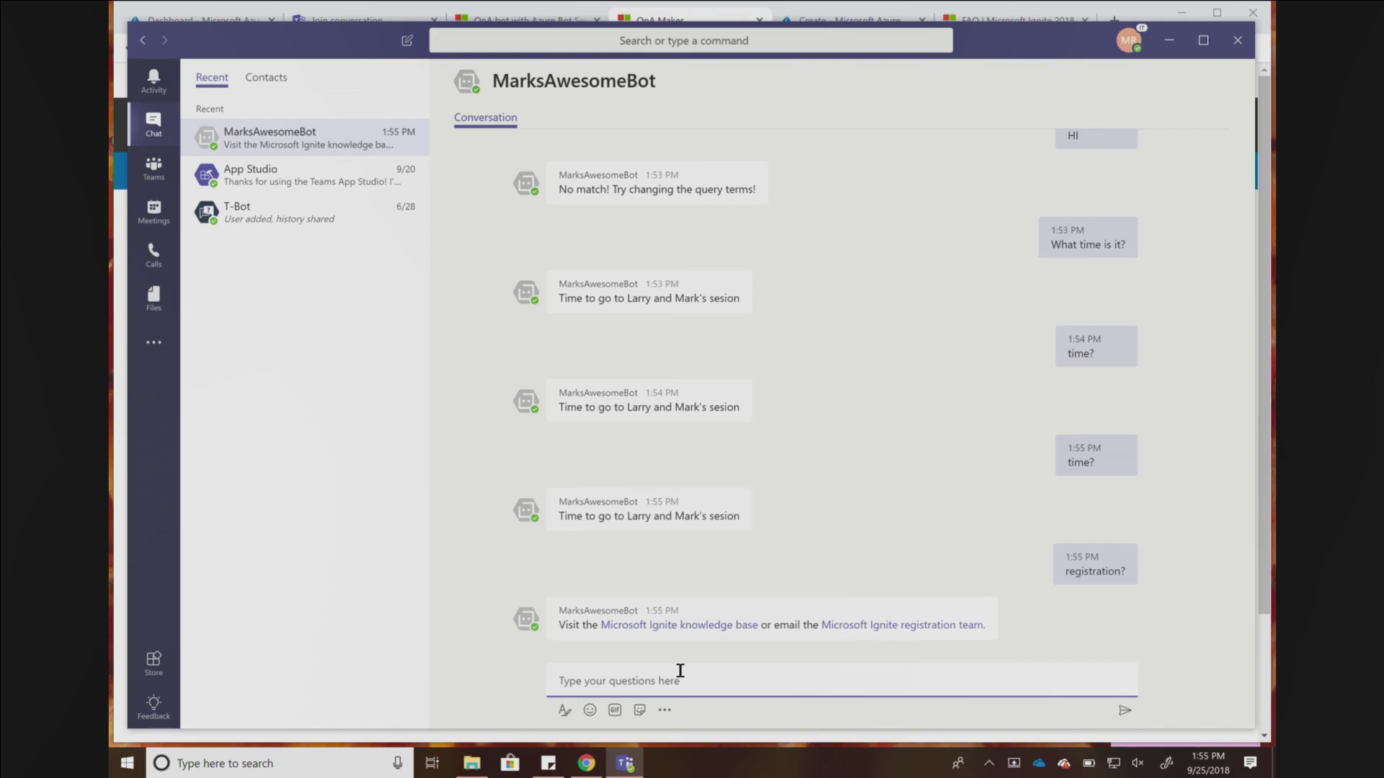
Ask the bot about "hotel cancellations" and follow it with the question "agenda".
{"action": "type", "text": "hot"}
{"action": "key", "text": "BackSpace"}
{"action": "key", "text": "BackSpace"}
{"action": "type", "text": "otel concellations"}
{"action": "key", "text": "Return"}
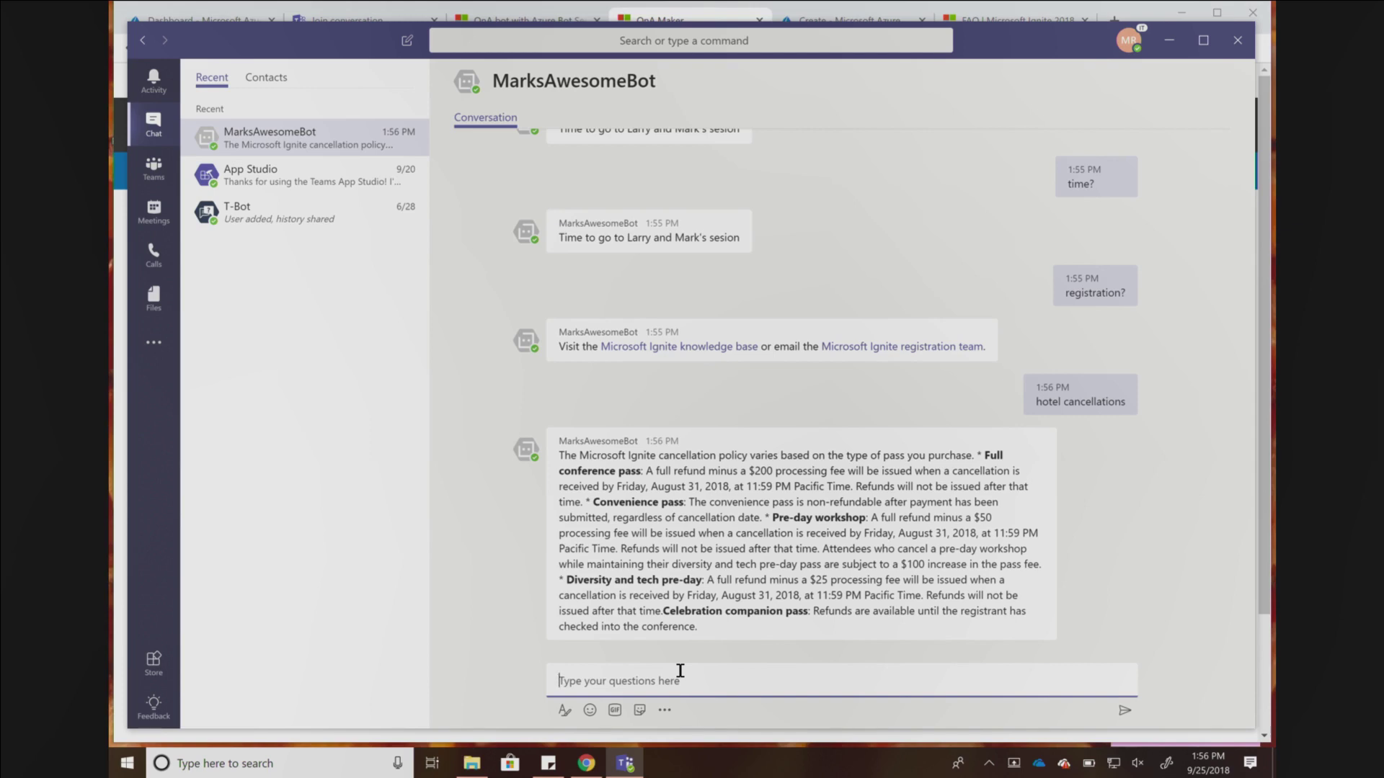
{"action": "type", "text": "agenda"}
{"action": "key", "text": "Return"}
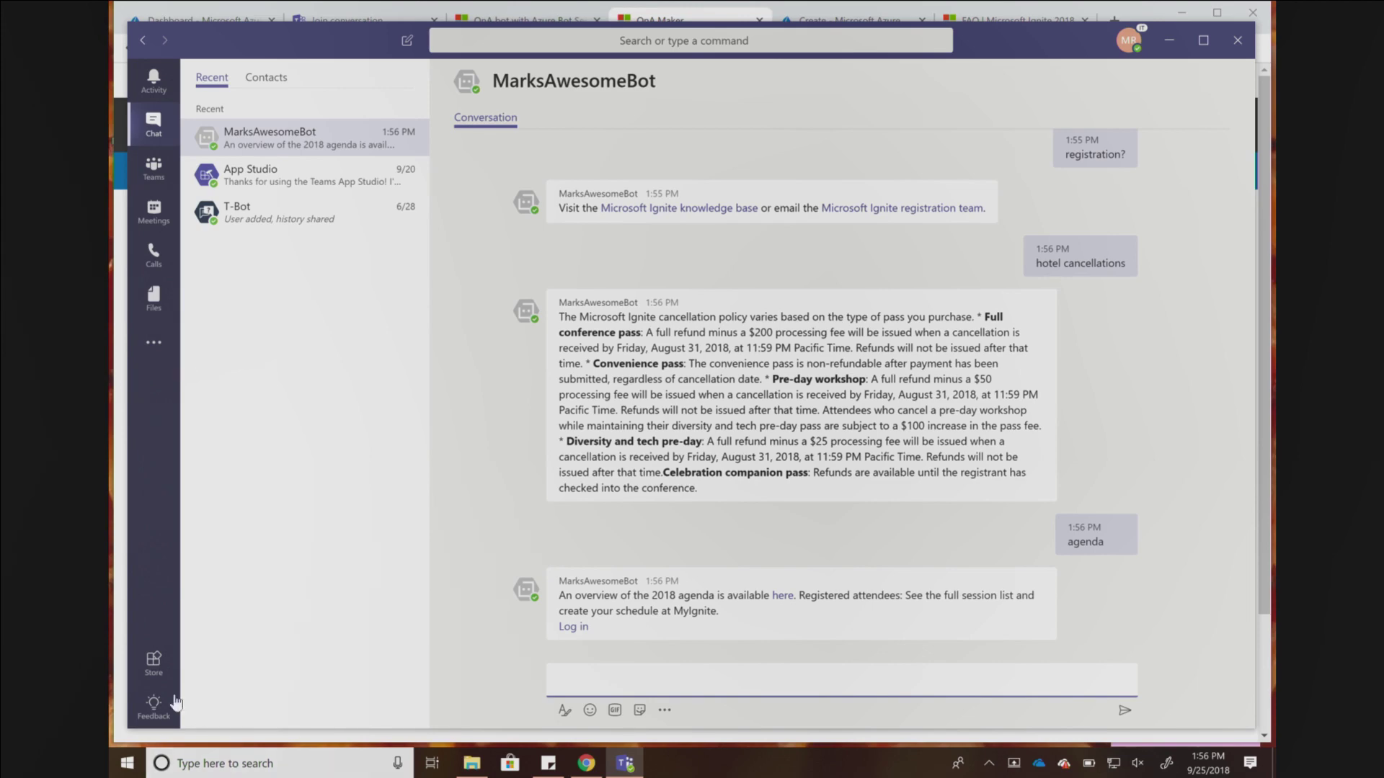
Find App Studio among the bots in the Teams store, make it available and open its bot conversation.
{"action": "left_click", "coordinate": [158, 674]}
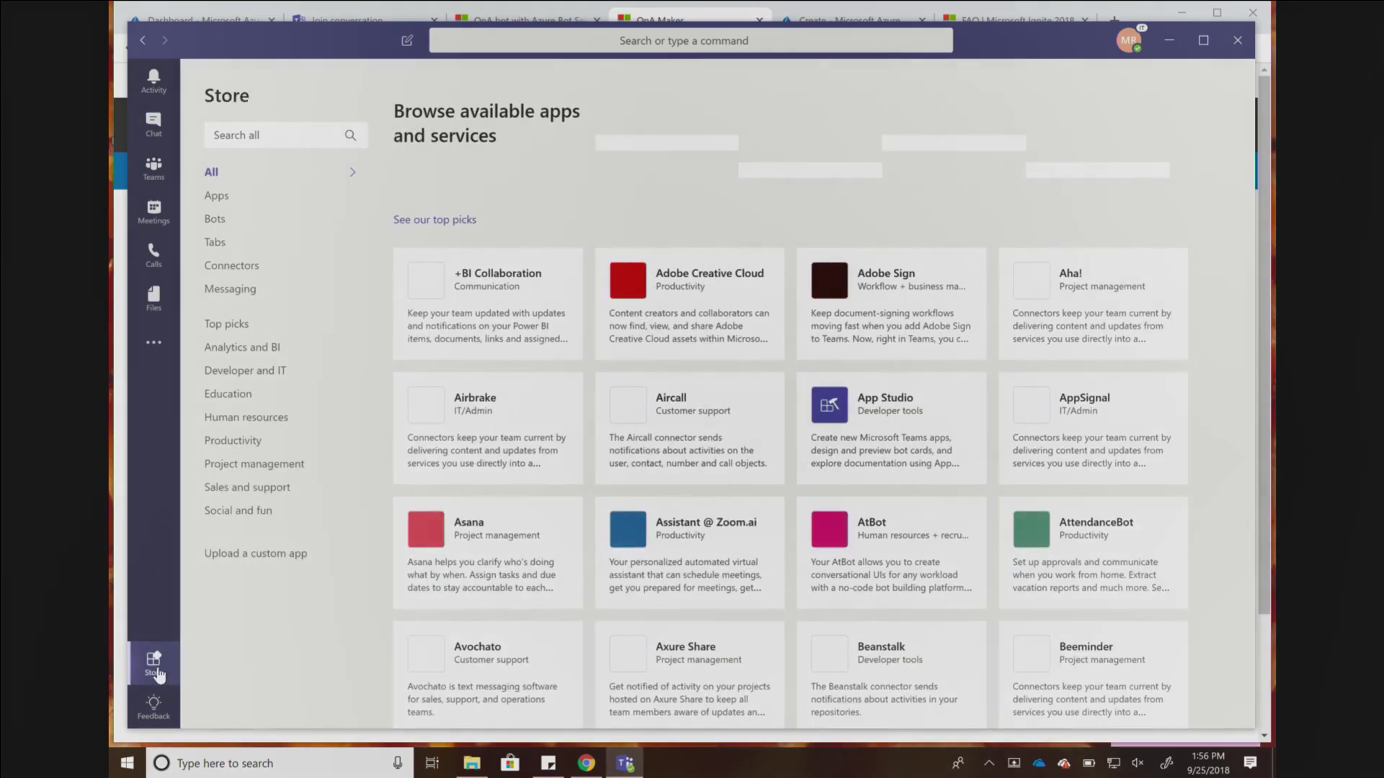
{"action": "left_click", "coordinate": [218, 224]}
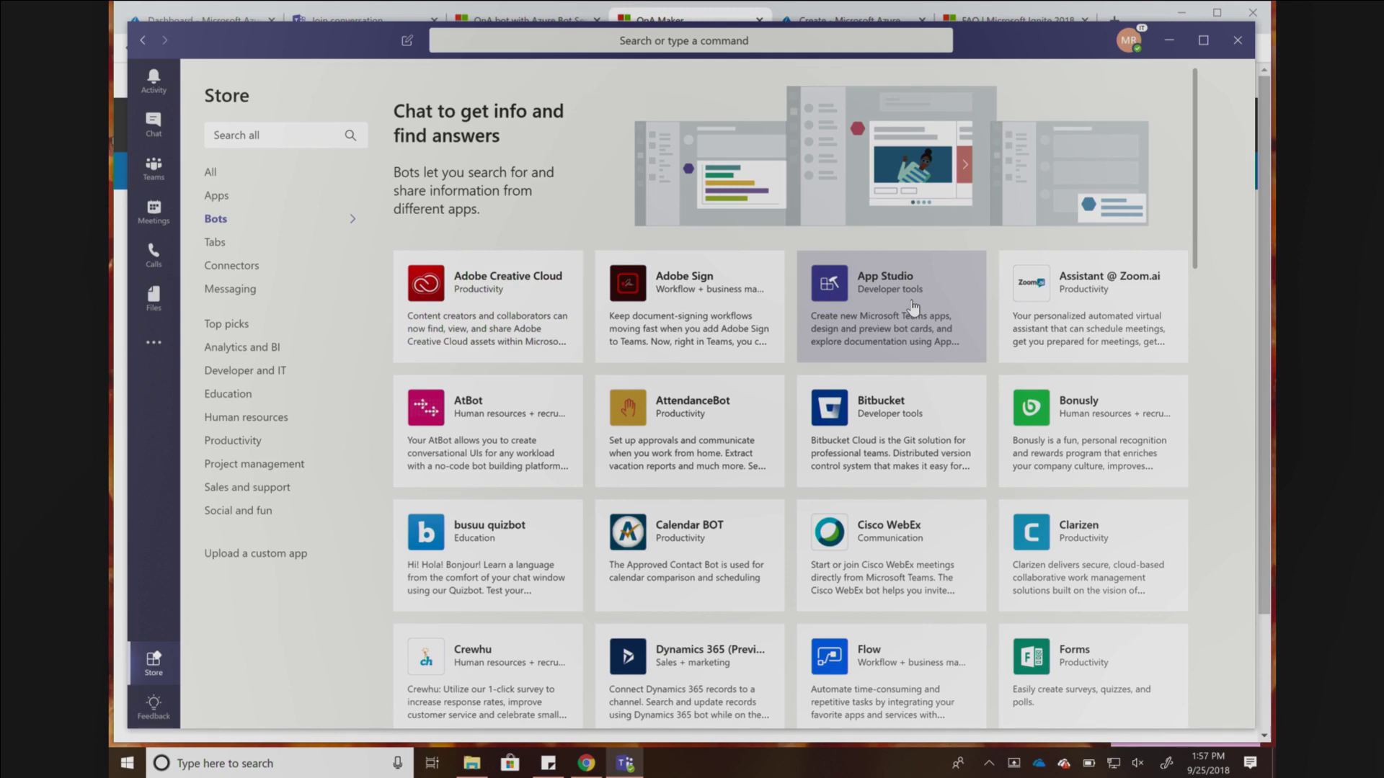
{"action": "left_click", "coordinate": [850, 308]}
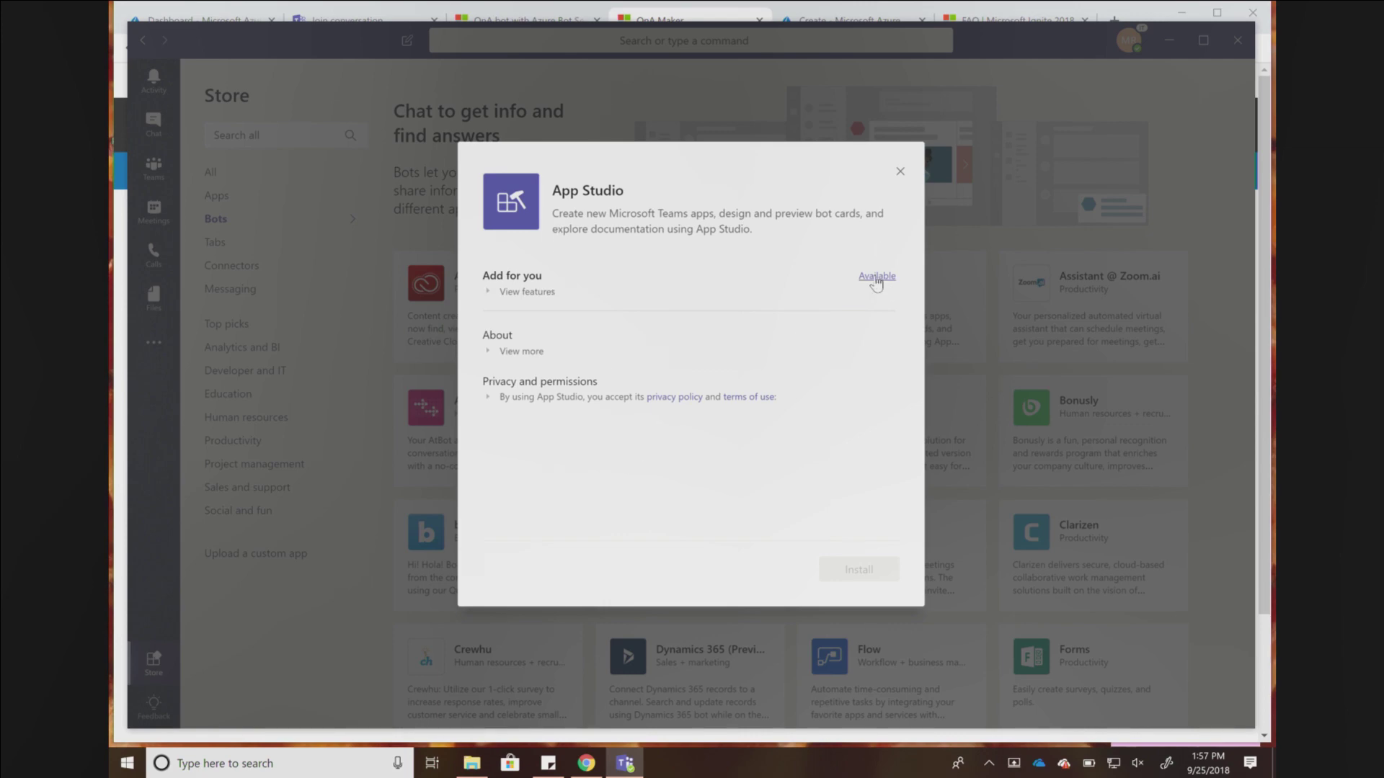
{"action": "key", "text": "Escape"}
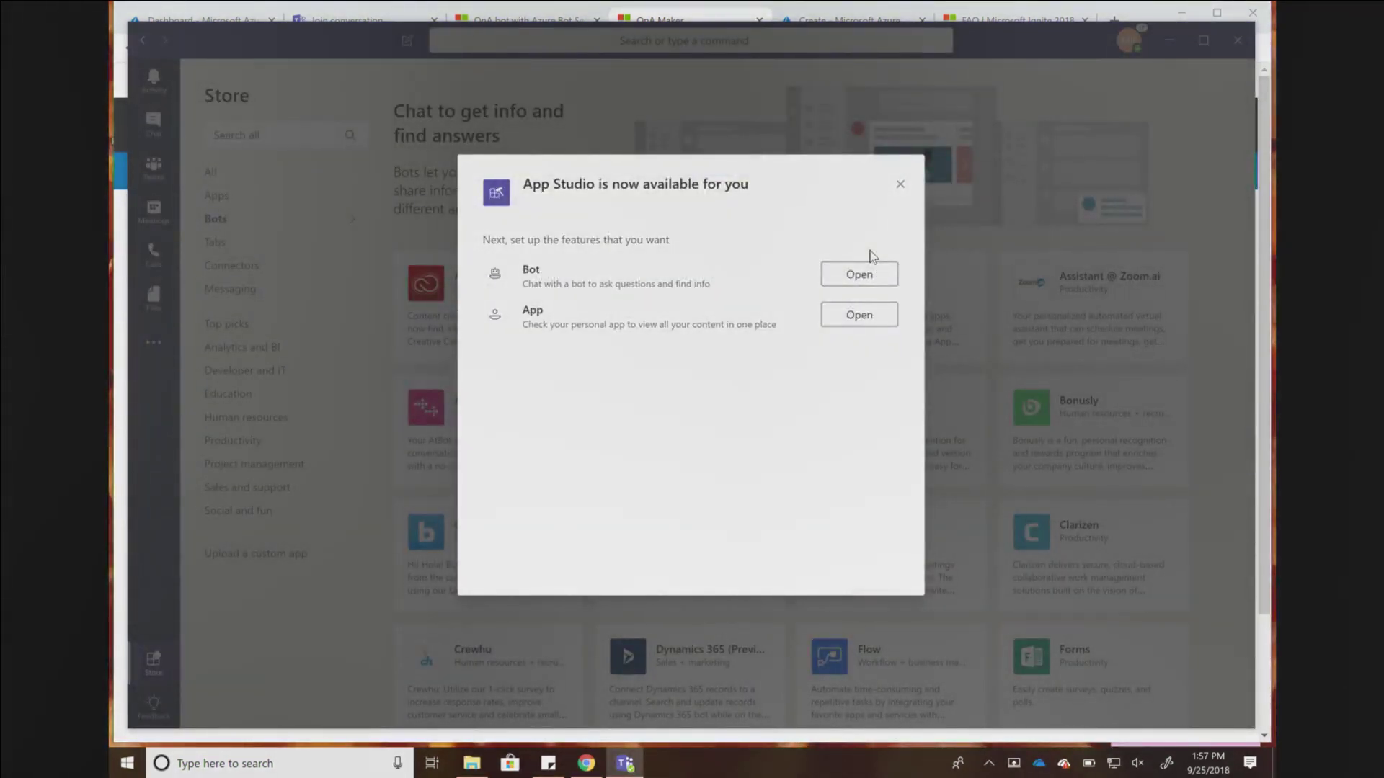
{"action": "left_click", "coordinate": [857, 273]}
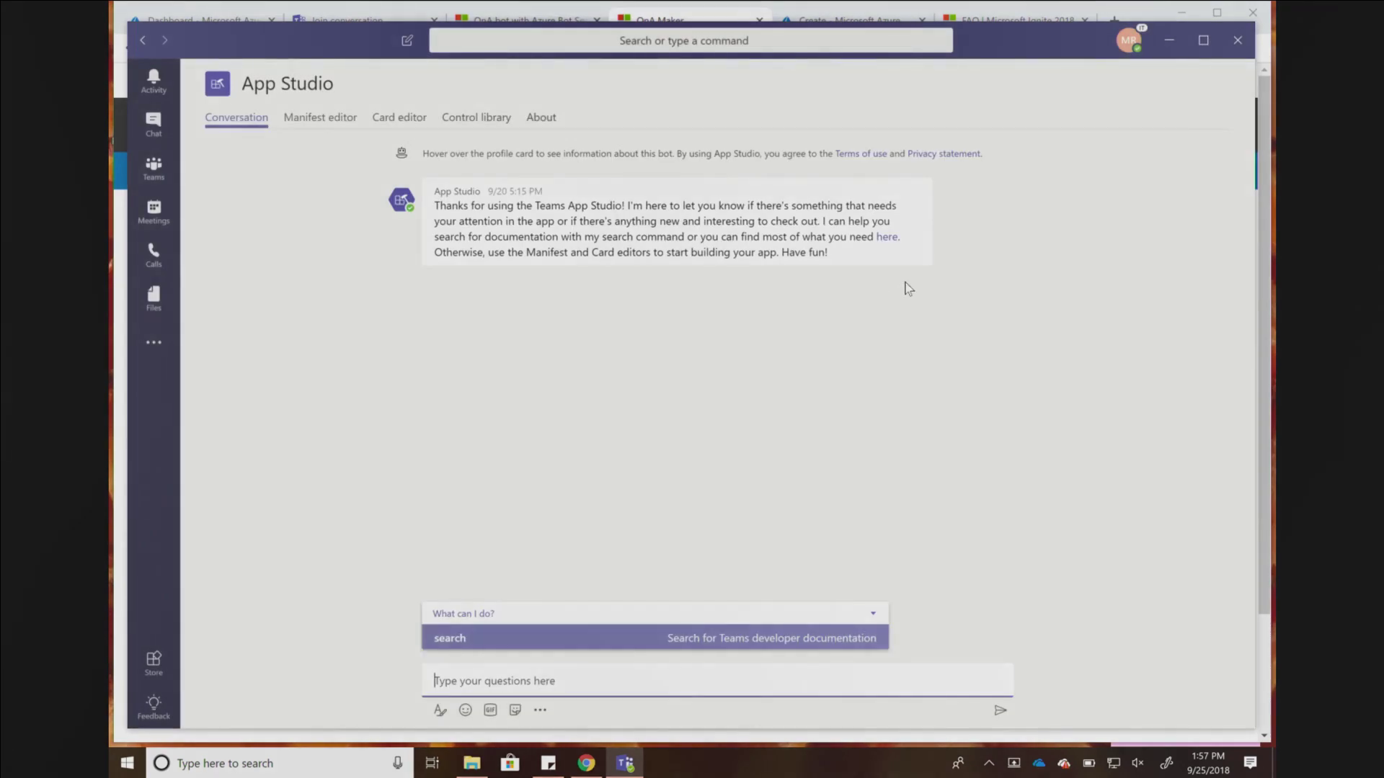
{"action": "left_click", "coordinate": [327, 119]}
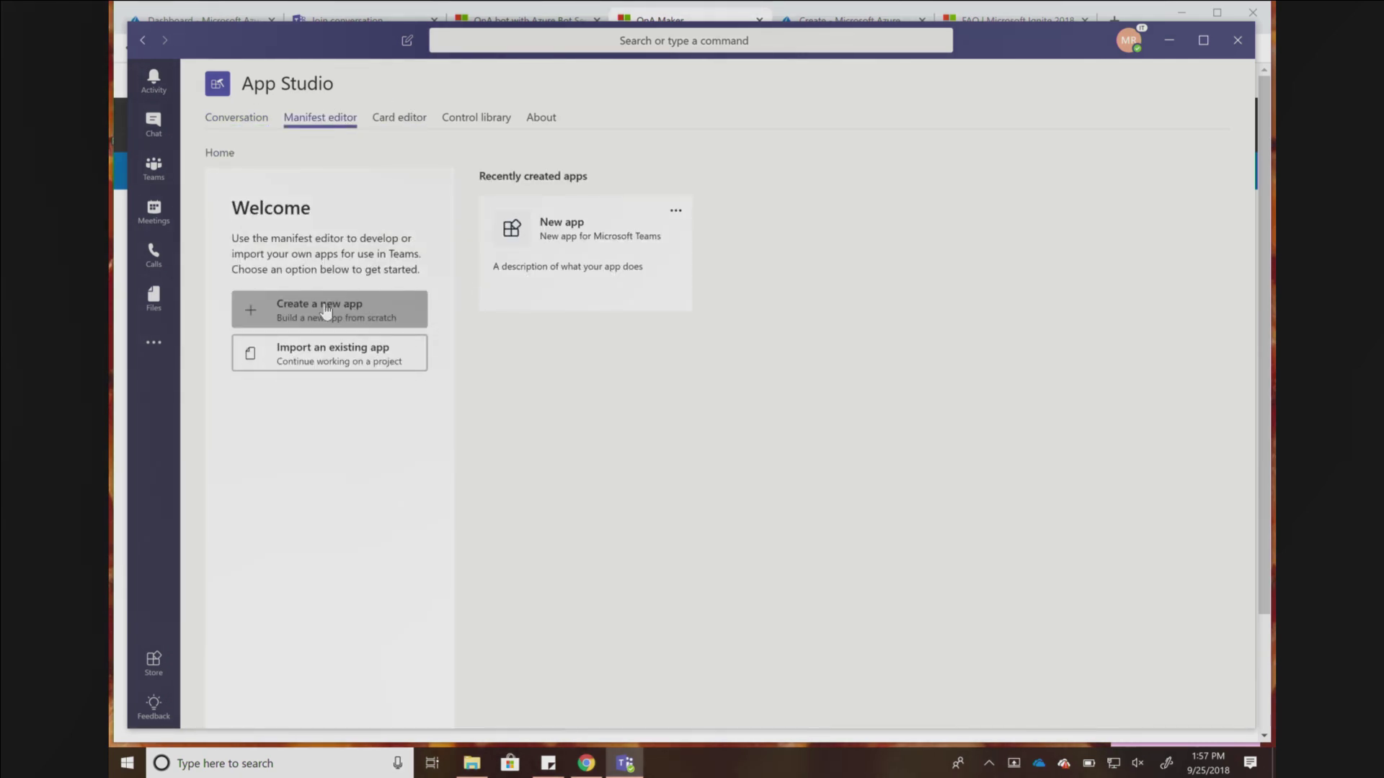
{"action": "left_click", "coordinate": [325, 310]}
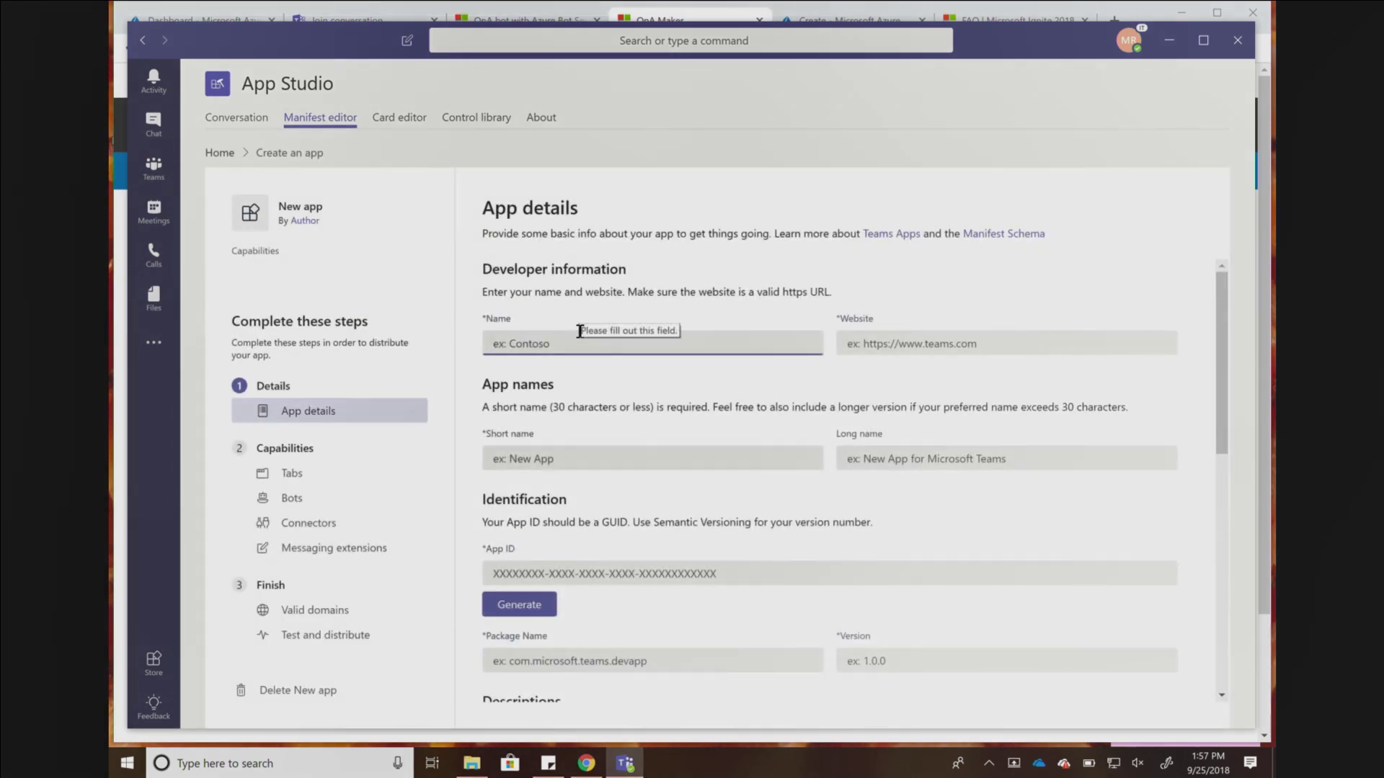
{"action": "type", "text": "chat bot"}
{"action": "key", "text": "ctrl+a"}
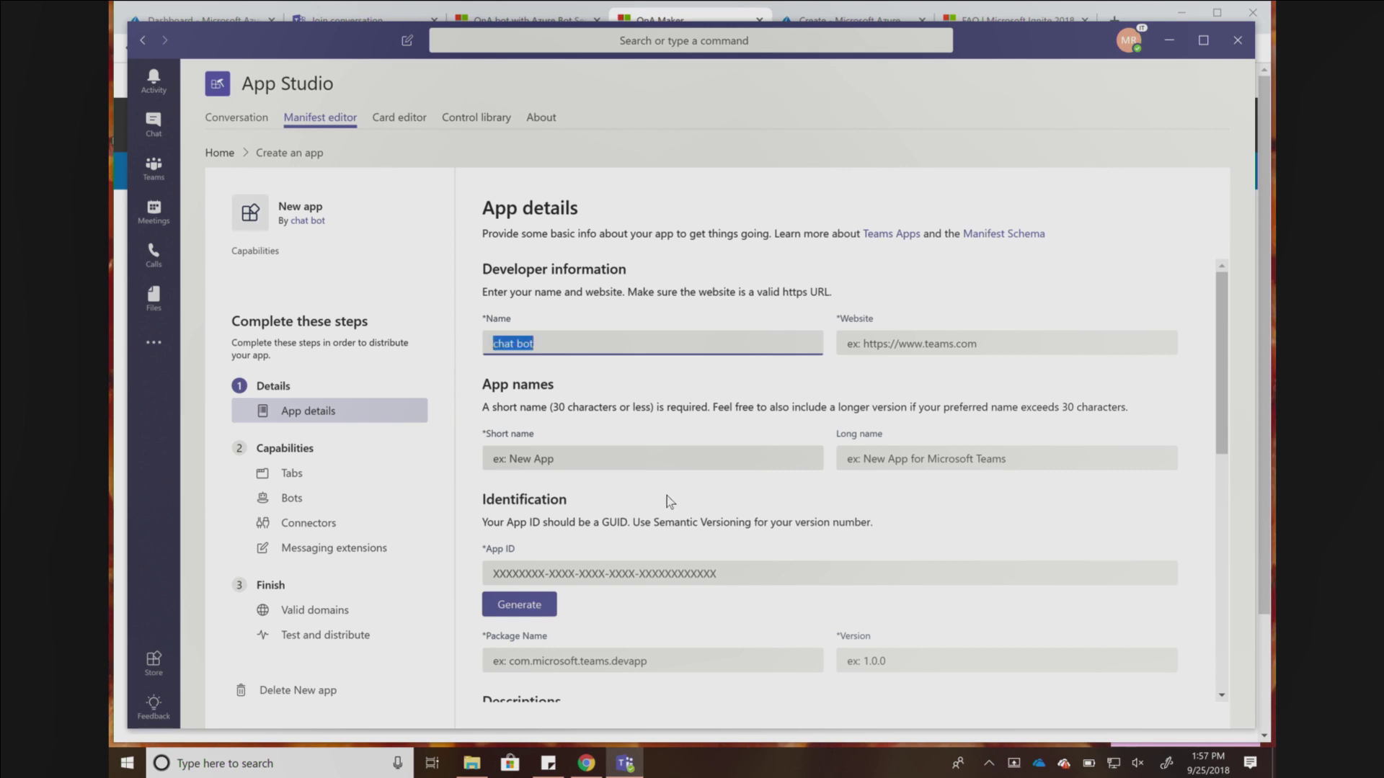
{"action": "left_click", "coordinate": [965, 339]}
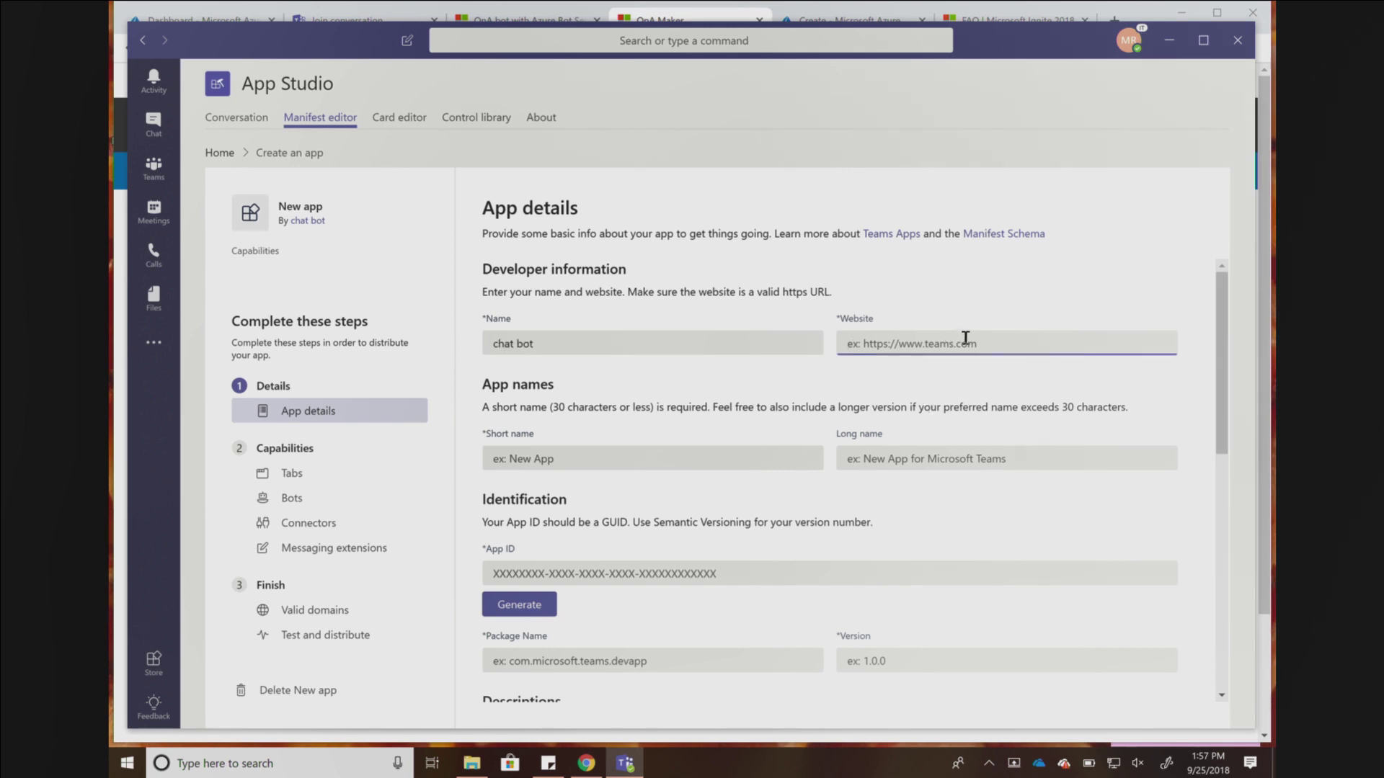
{"action": "type", "text": "www.microsoft.com"}
{"action": "key", "text": "ctrl+a"}
{"action": "key", "text": "ctrl+c"}
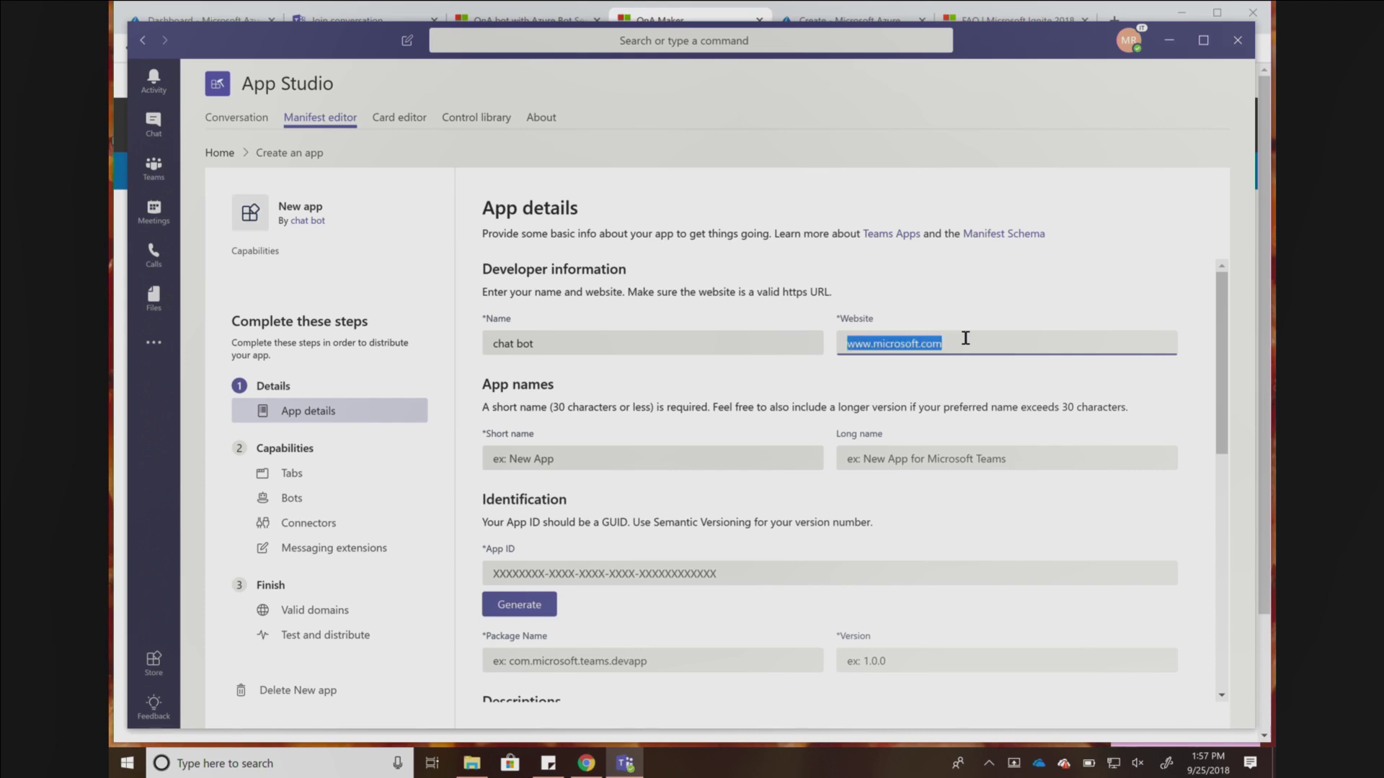
Set both the short name and the long name of the app to "chat bot".
{"action": "left_click", "coordinate": [604, 461]}
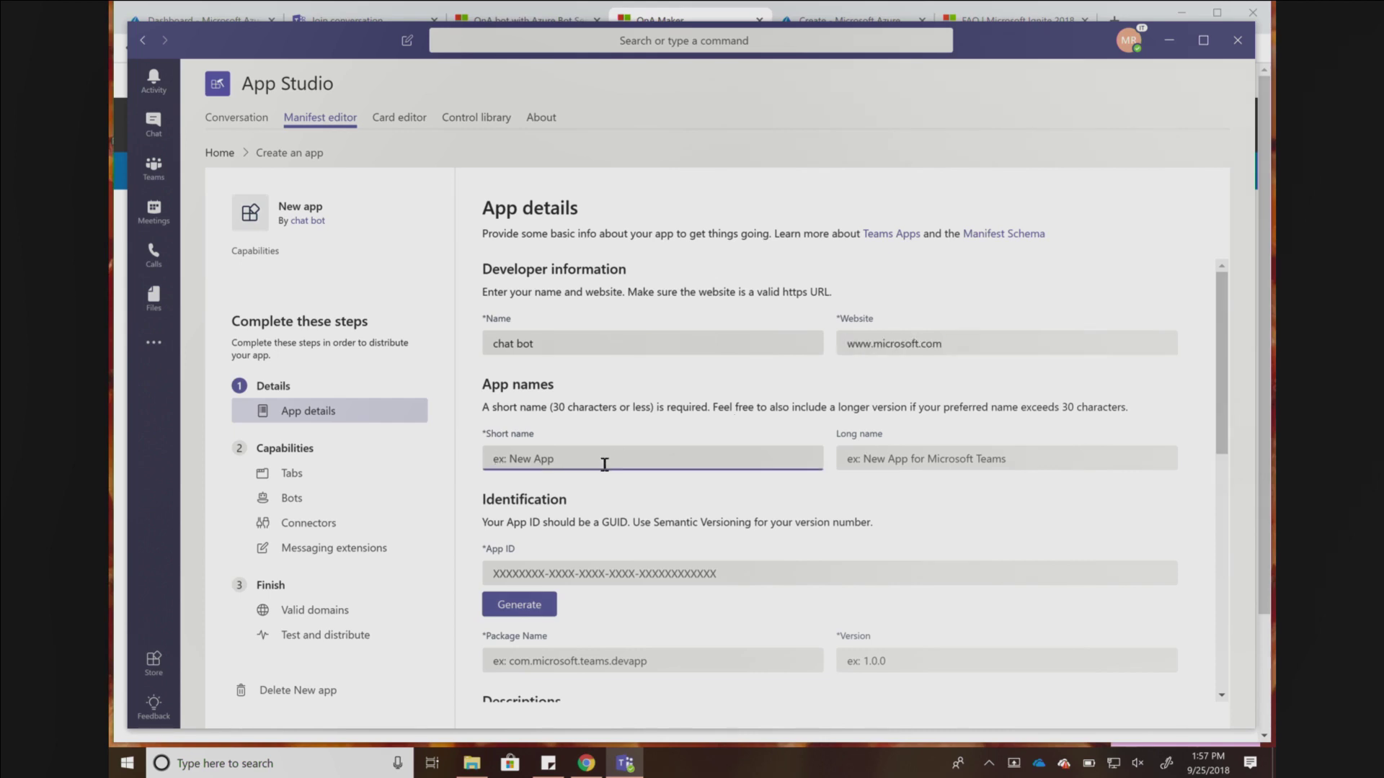
{"action": "type", "text": "h at"}
{"action": "key", "text": "BackSpace"}
{"action": "key", "text": "BackSpace"}
{"action": "key", "text": "BackSpace"}
{"action": "key", "text": "BackSpace"}
{"action": "type", "text": "chat bot"}
{"action": "key", "text": "Tab"}
{"action": "type", "text": "chat b"}
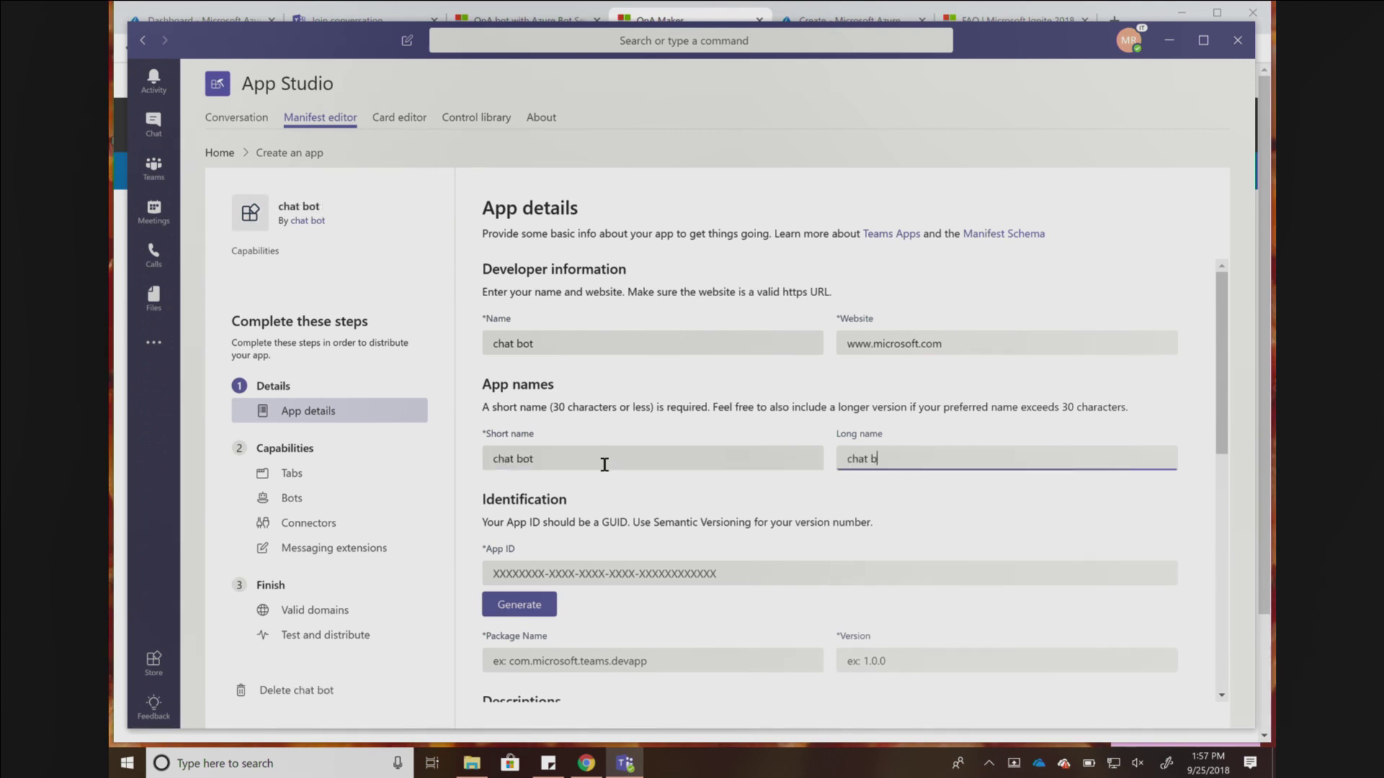
Generate an App ID and set the package name to "chat bot" and the version to 1.0.0.
{"action": "left_click", "coordinate": [519, 604]}
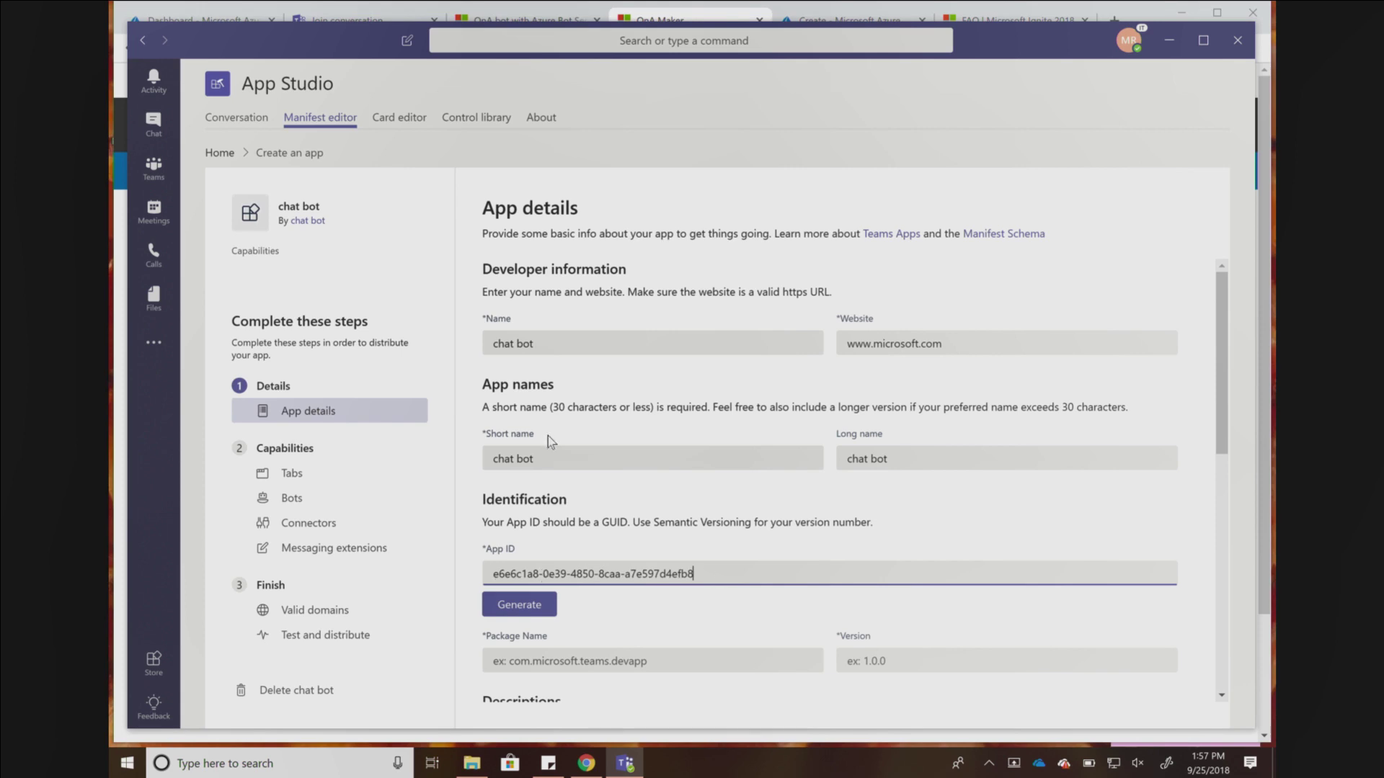
{"action": "scroll", "coordinate": [569, 432], "scroll_direction": "down", "scroll_amount": 3}
{"action": "left_click", "coordinate": [592, 430]}
{"action": "key", "text": "ctrl+v"}
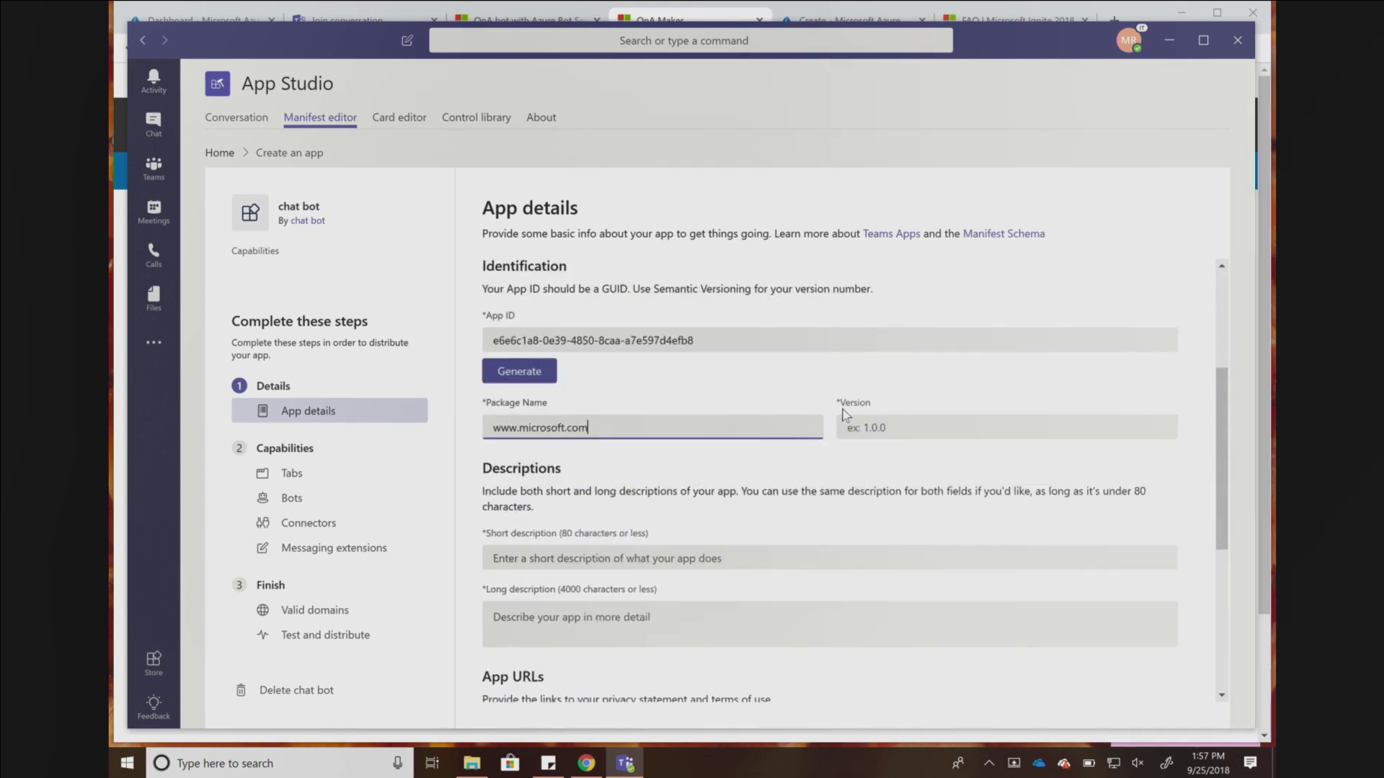
{"action": "left_click_drag", "start_coordinate": [603, 429], "coordinate": [379, 397]}
{"action": "type", "text": "chat g"}
{"action": "type", "text": "ot"}
{"action": "key", "text": "Tab"}
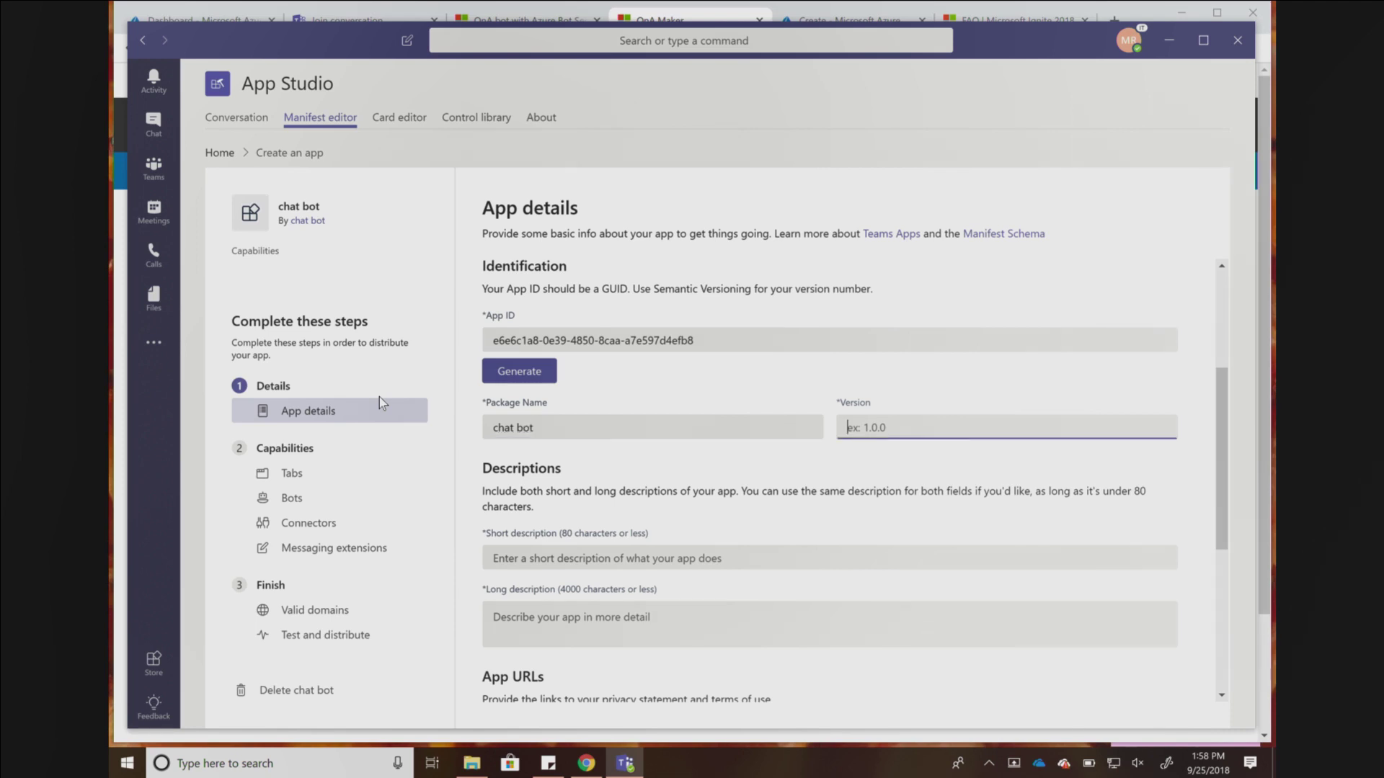
{"action": "type", "text": "1.0.0"}
{"action": "left_click", "coordinate": [649, 562]}
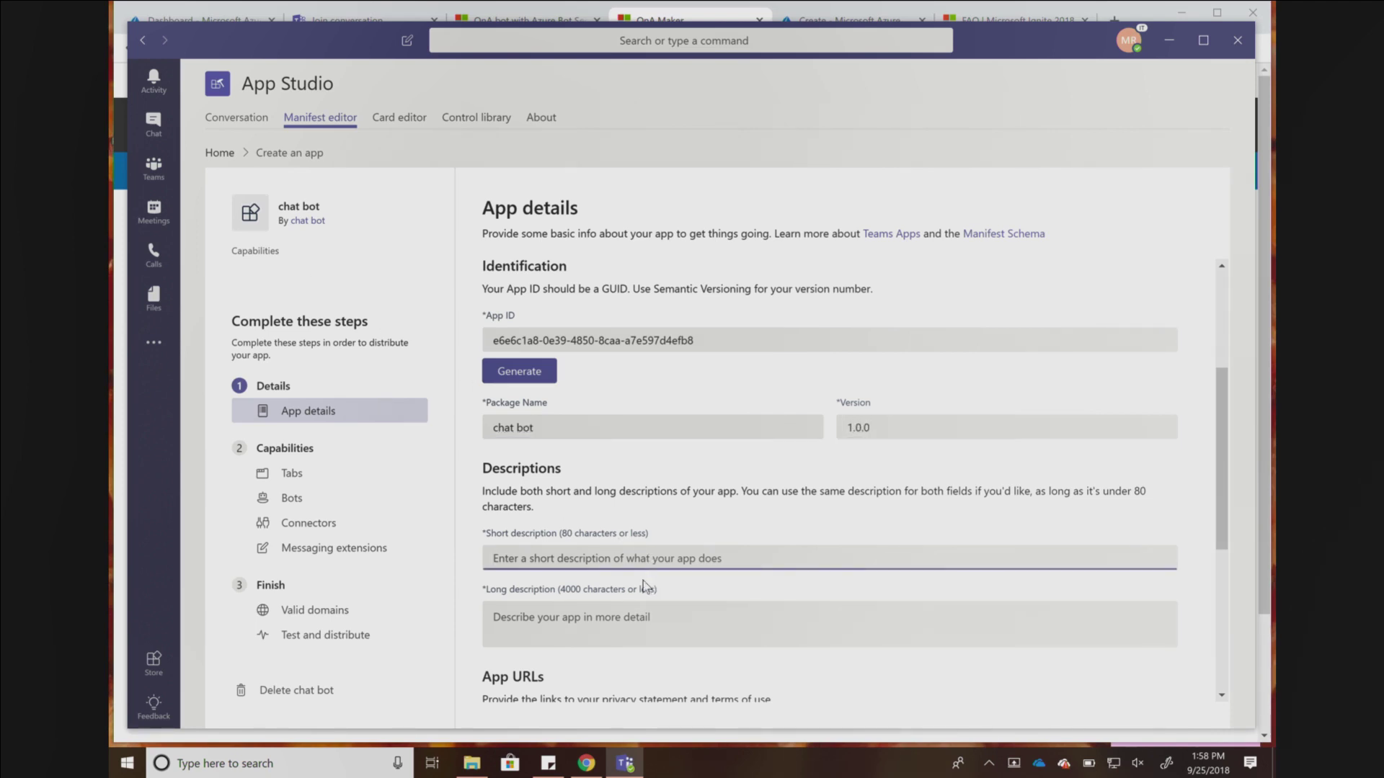
{"action": "key", "text": "ctrl+v"}
{"action": "left_click", "coordinate": [613, 614]}
{"action": "key", "text": "ctrl+v"}
{"action": "scroll", "coordinate": [597, 558], "scroll_direction": "down", "scroll_amount": 5}
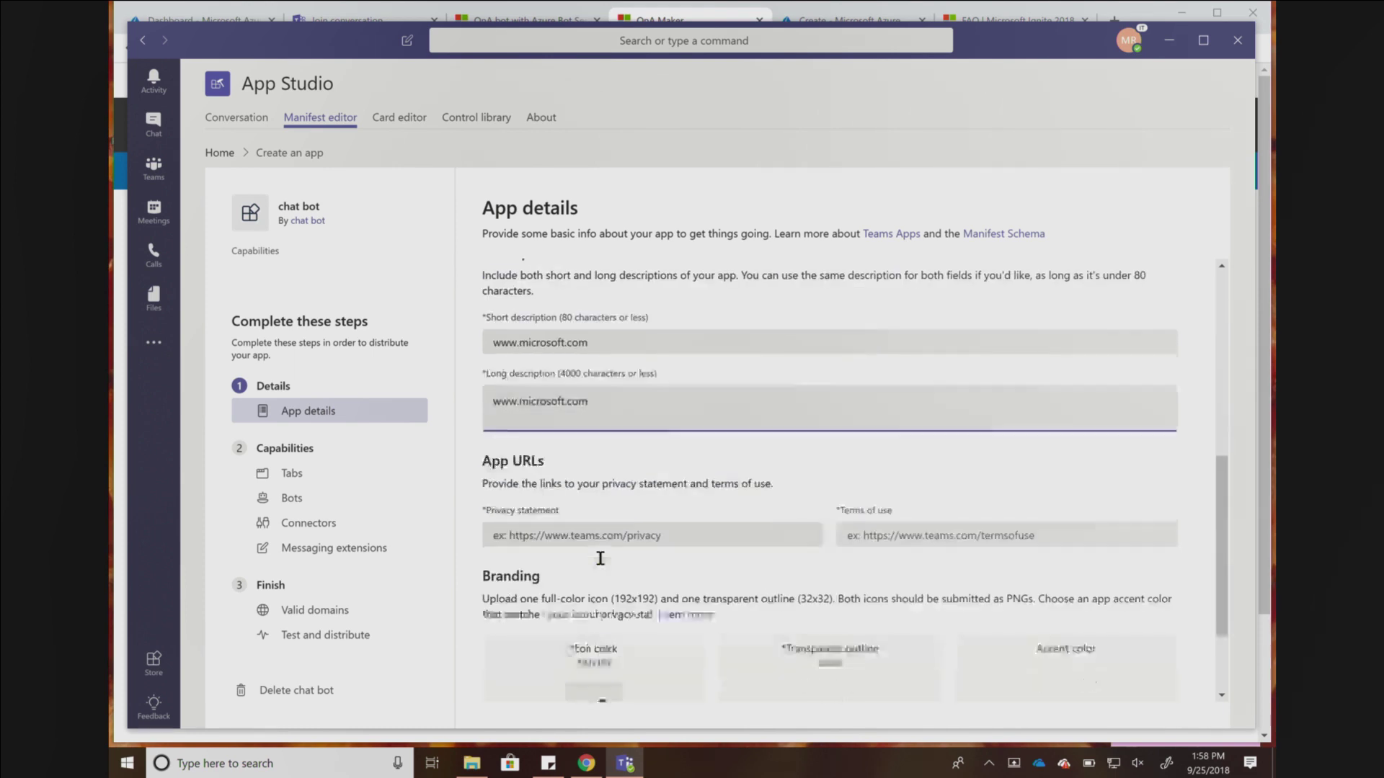
{"action": "left_click", "coordinate": [669, 415]}
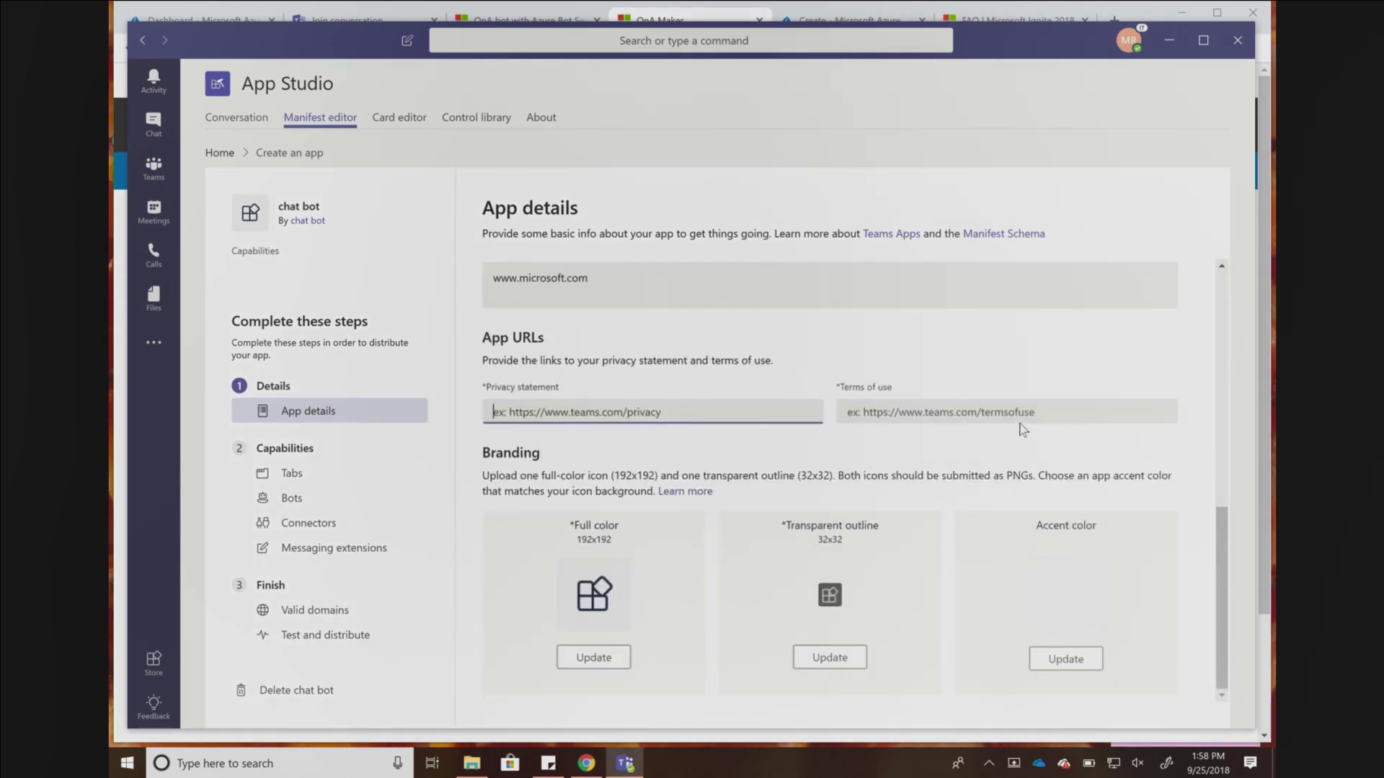
{"action": "left_click", "coordinate": [1021, 418]}
{"action": "key", "text": "ctrl+v"}
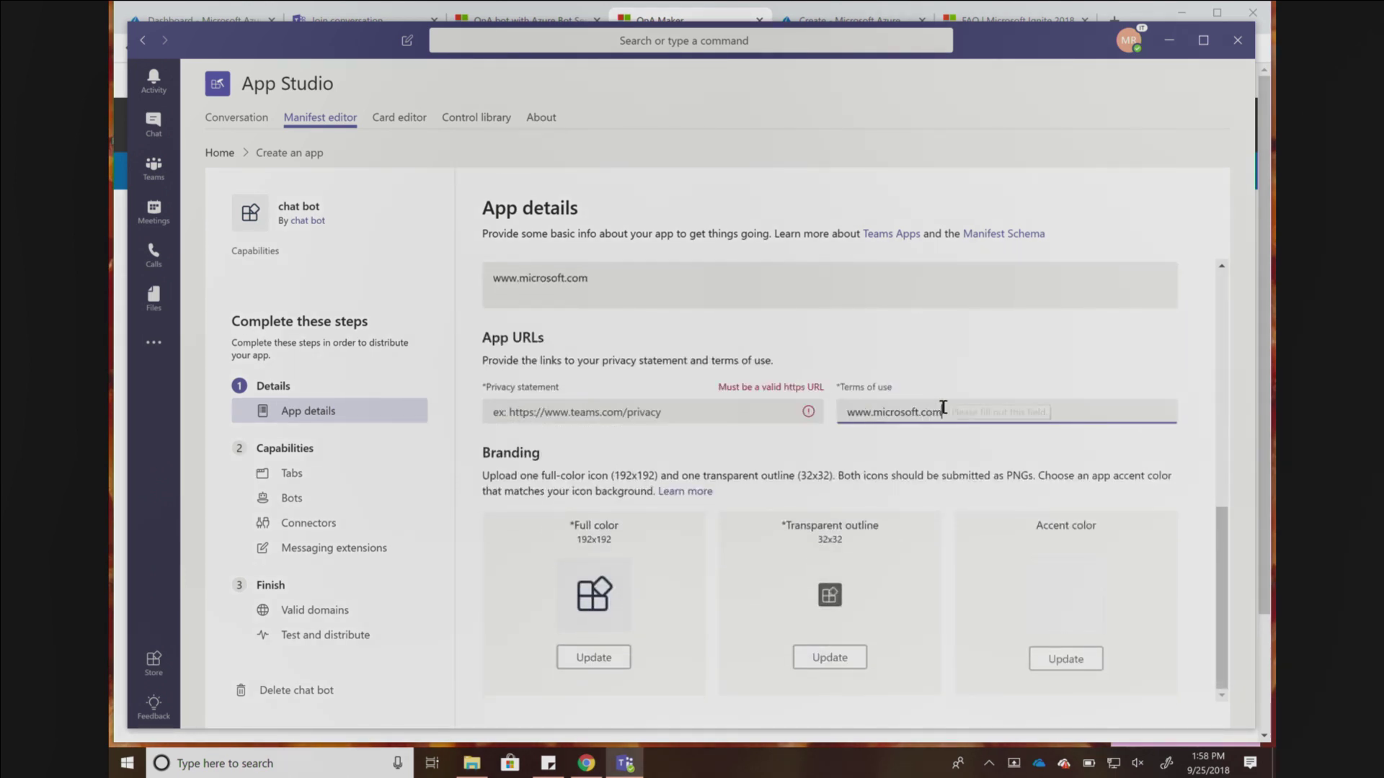
{"action": "left_click", "coordinate": [679, 416]}
{"action": "key", "text": "ctrl+v"}
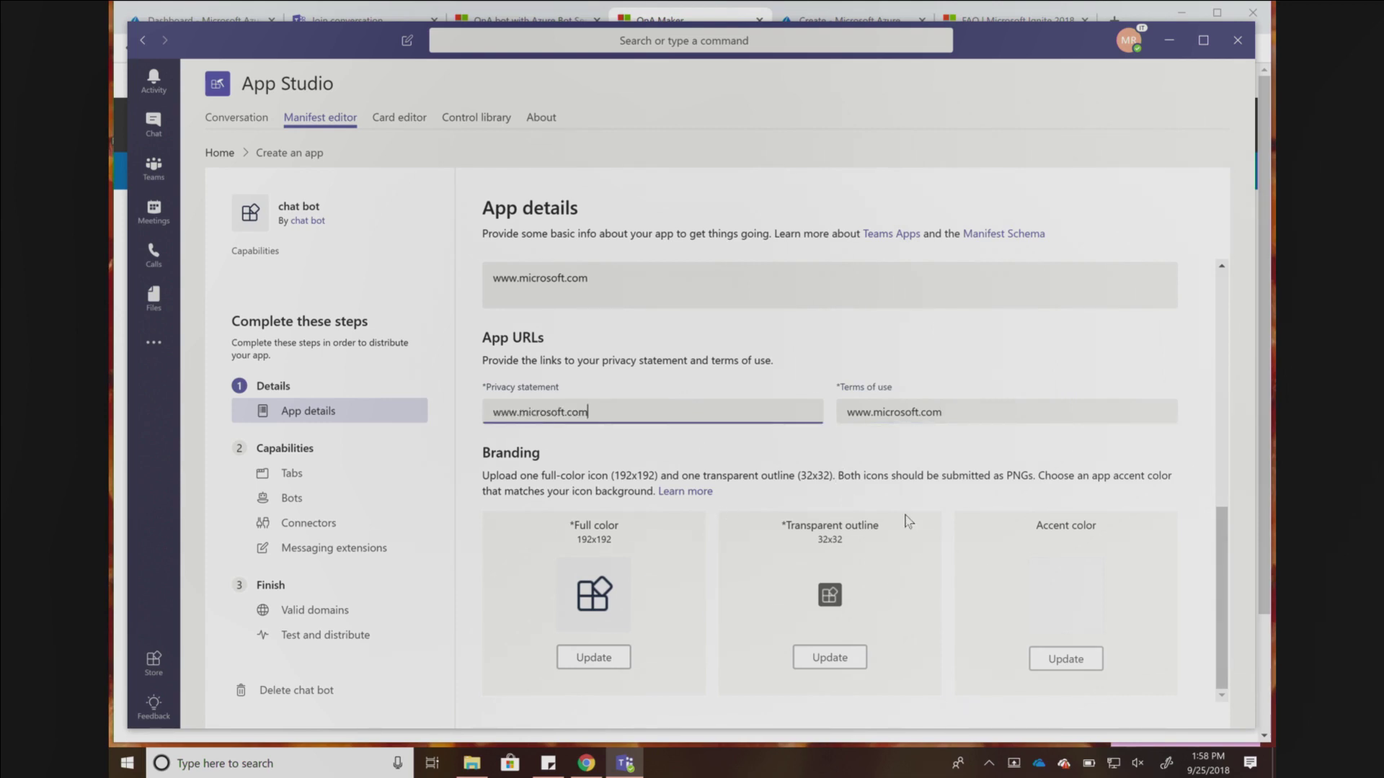
Start setting up a bot for the app, choosing to configure an existing bot.
{"action": "left_click", "coordinate": [301, 503]}
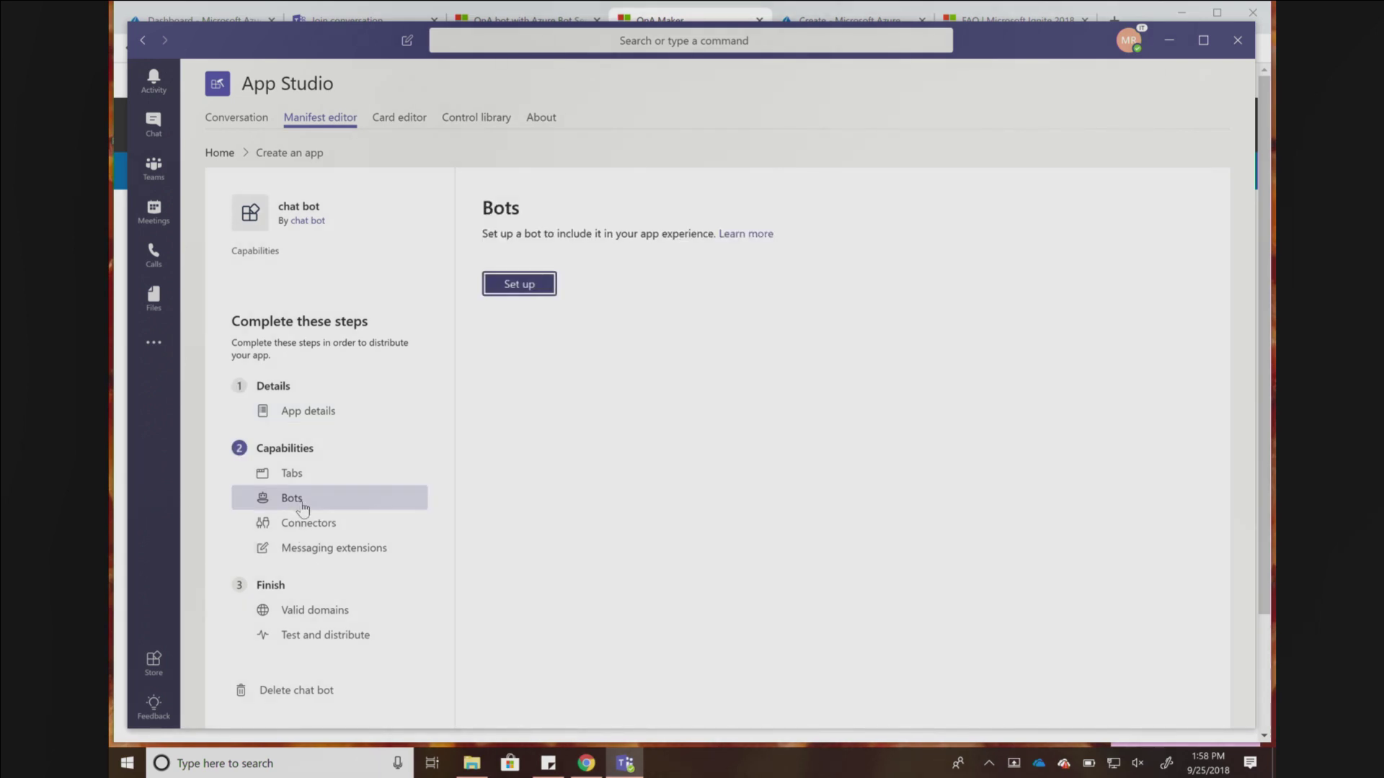
{"action": "left_click", "coordinate": [508, 288]}
{"action": "left_click", "coordinate": [605, 307]}
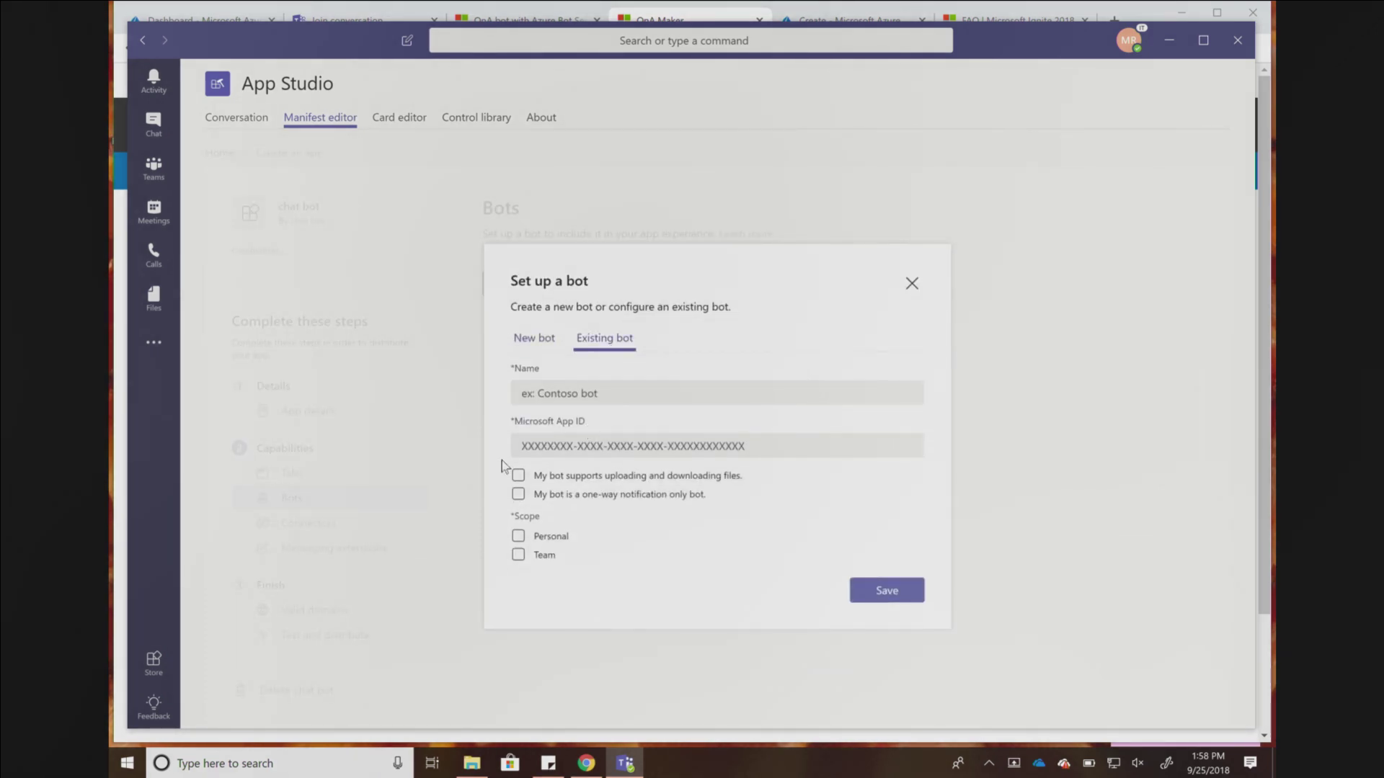
Switch to the Azure portal in the browser and copy the MicrosoftAppId value from MarksAwesomeBot's application settings.
{"action": "left_click", "coordinate": [219, 10]}
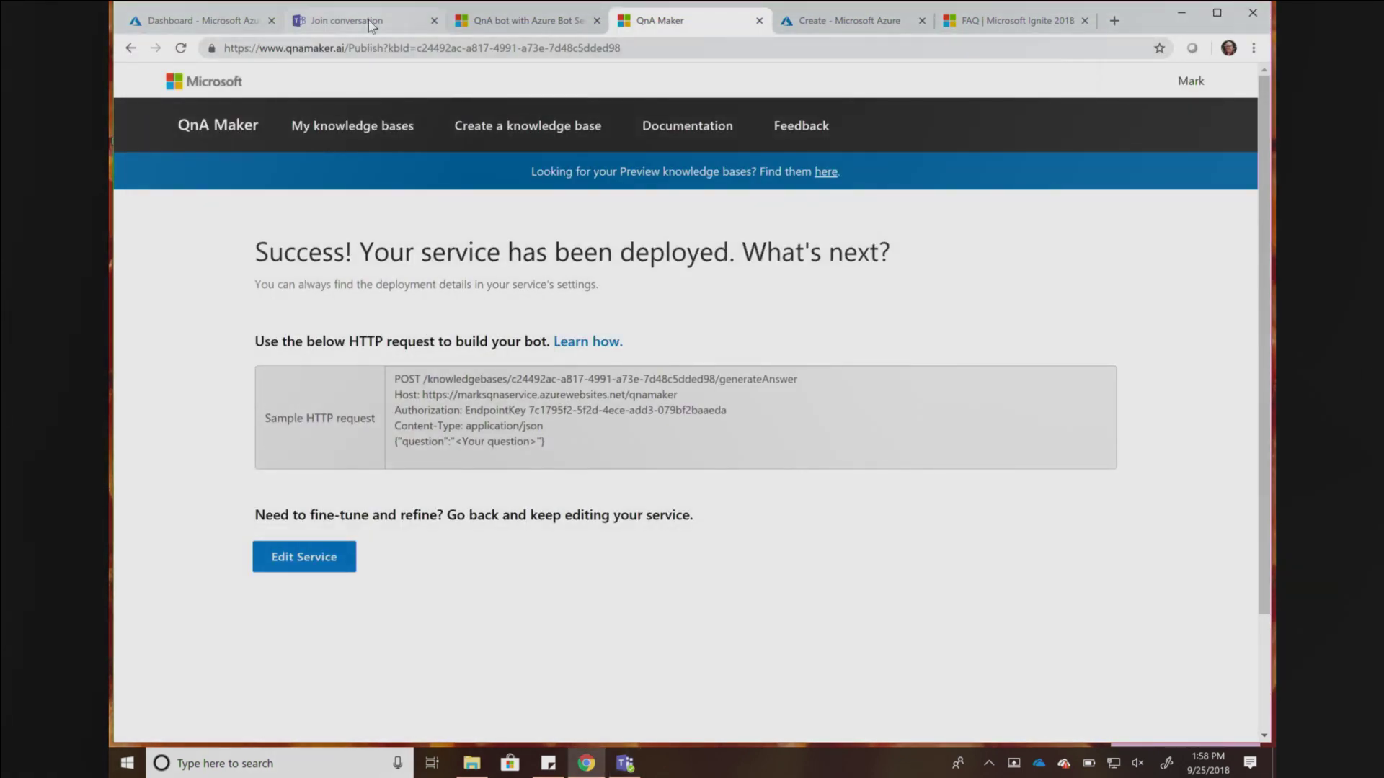
{"action": "left_click", "coordinate": [192, 22]}
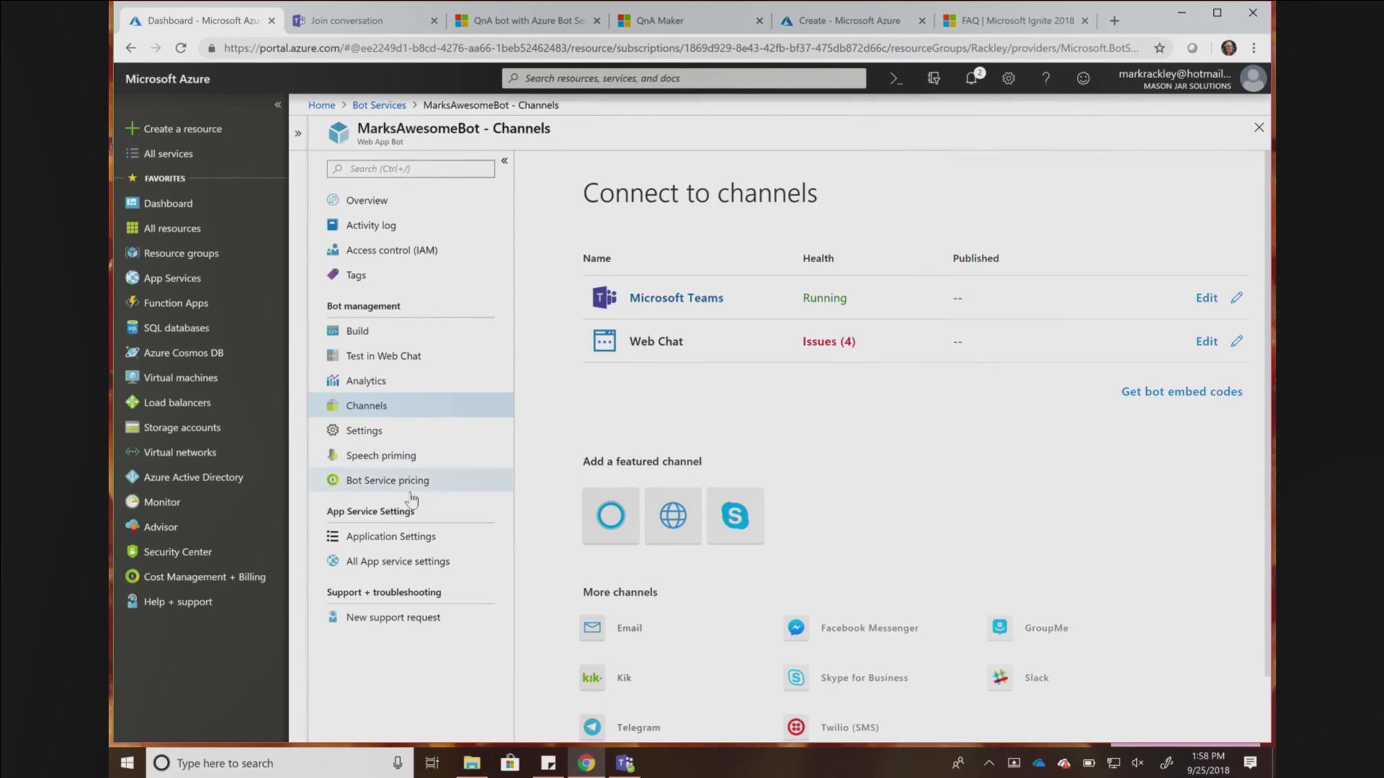
{"action": "left_click", "coordinate": [382, 541]}
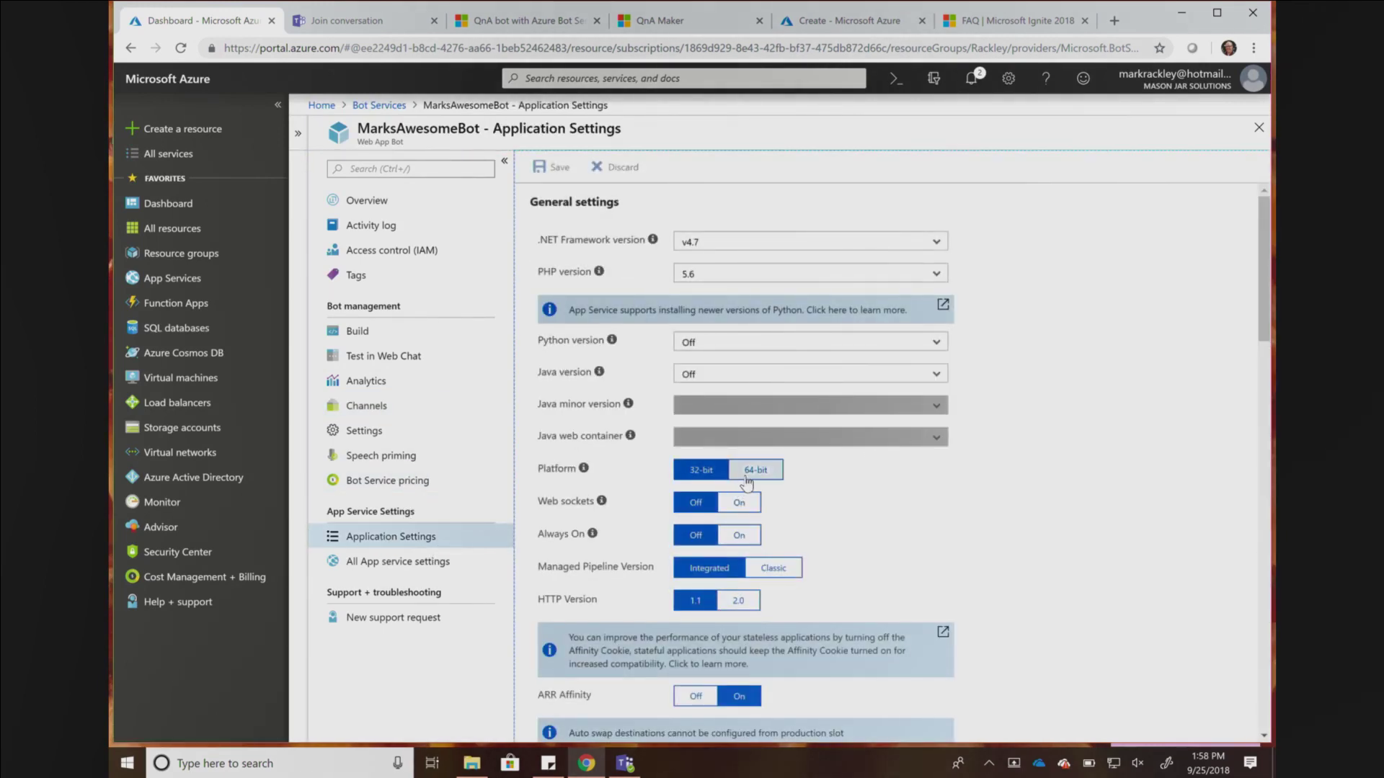
{"action": "scroll", "coordinate": [750, 479], "scroll_direction": "down", "scroll_amount": 10}
{"action": "scroll", "coordinate": [756, 482], "scroll_direction": "down", "scroll_amount": 6}
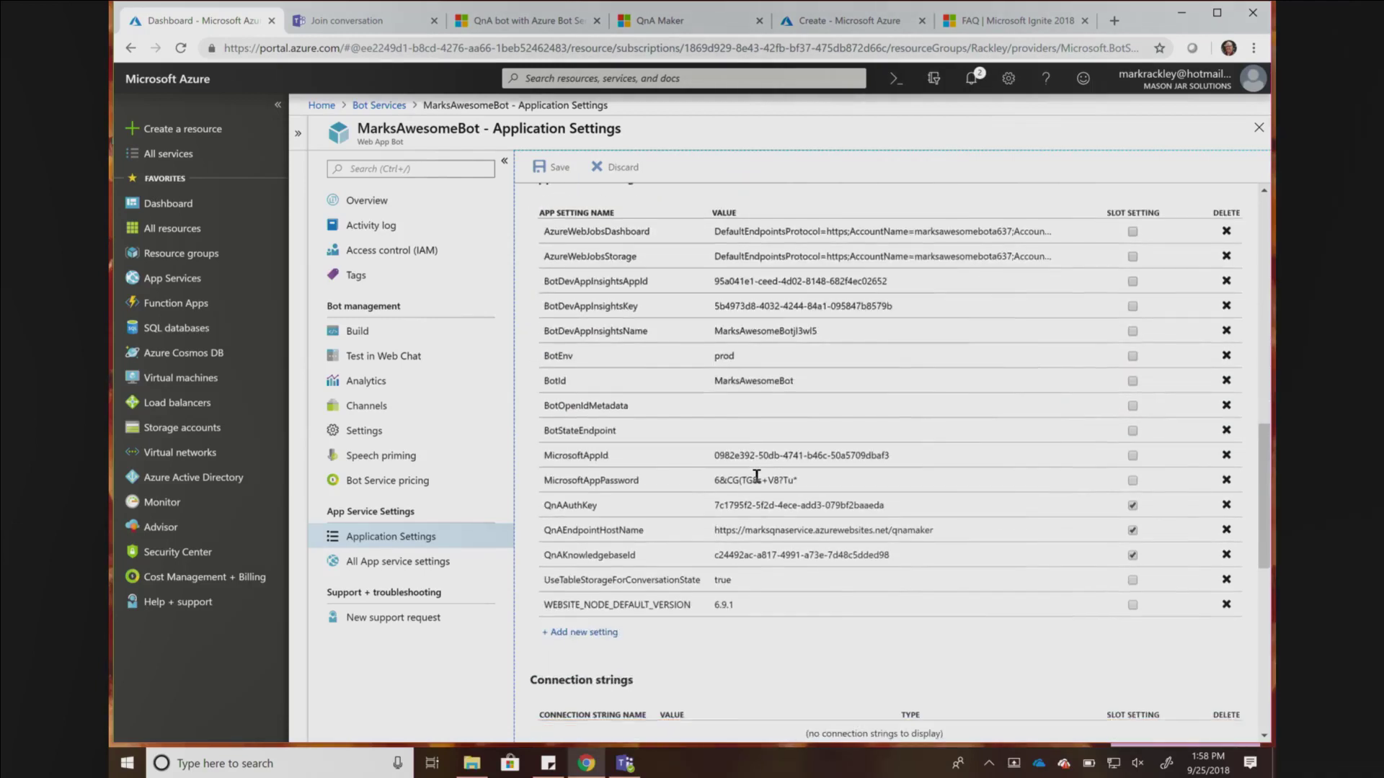
{"action": "scroll", "coordinate": [736, 384], "scroll_direction": "up", "scroll_amount": 2}
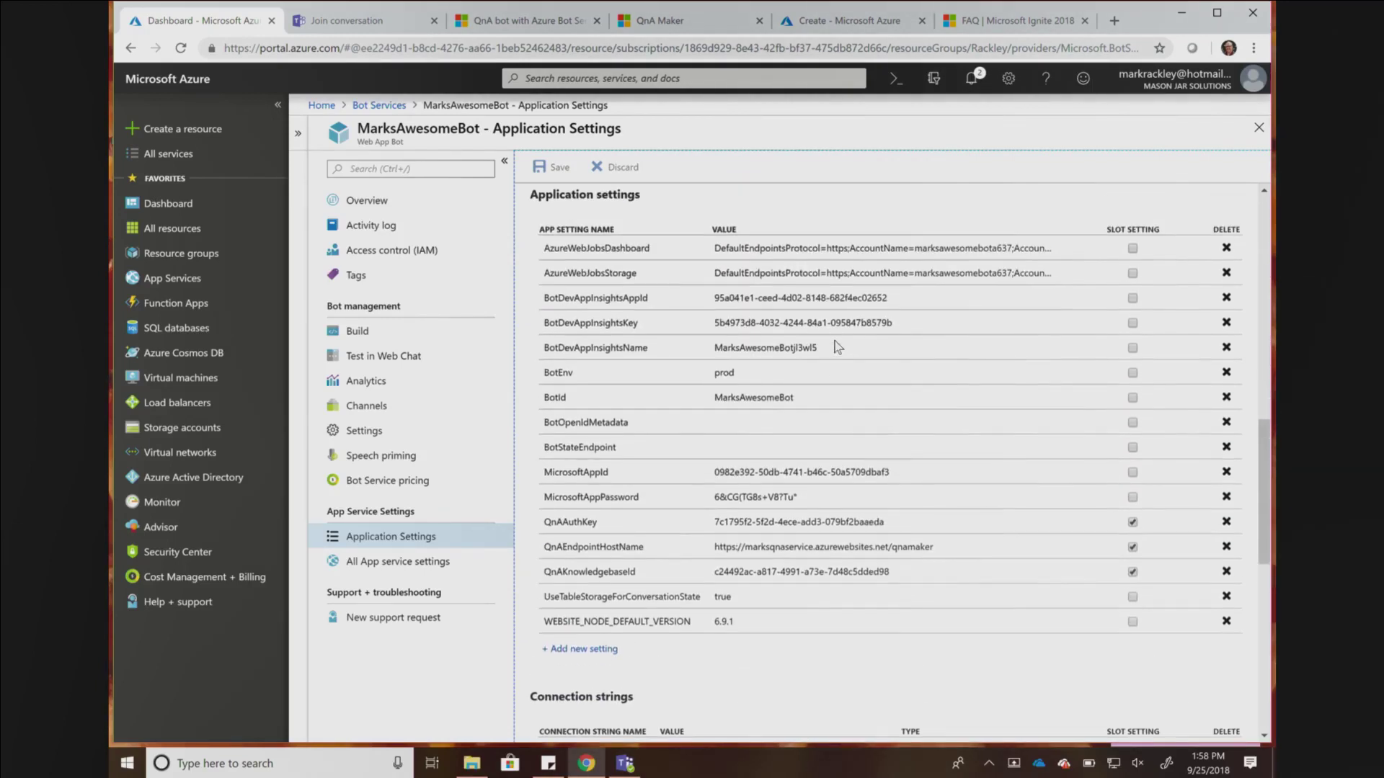
{"action": "left_click", "coordinate": [901, 477]}
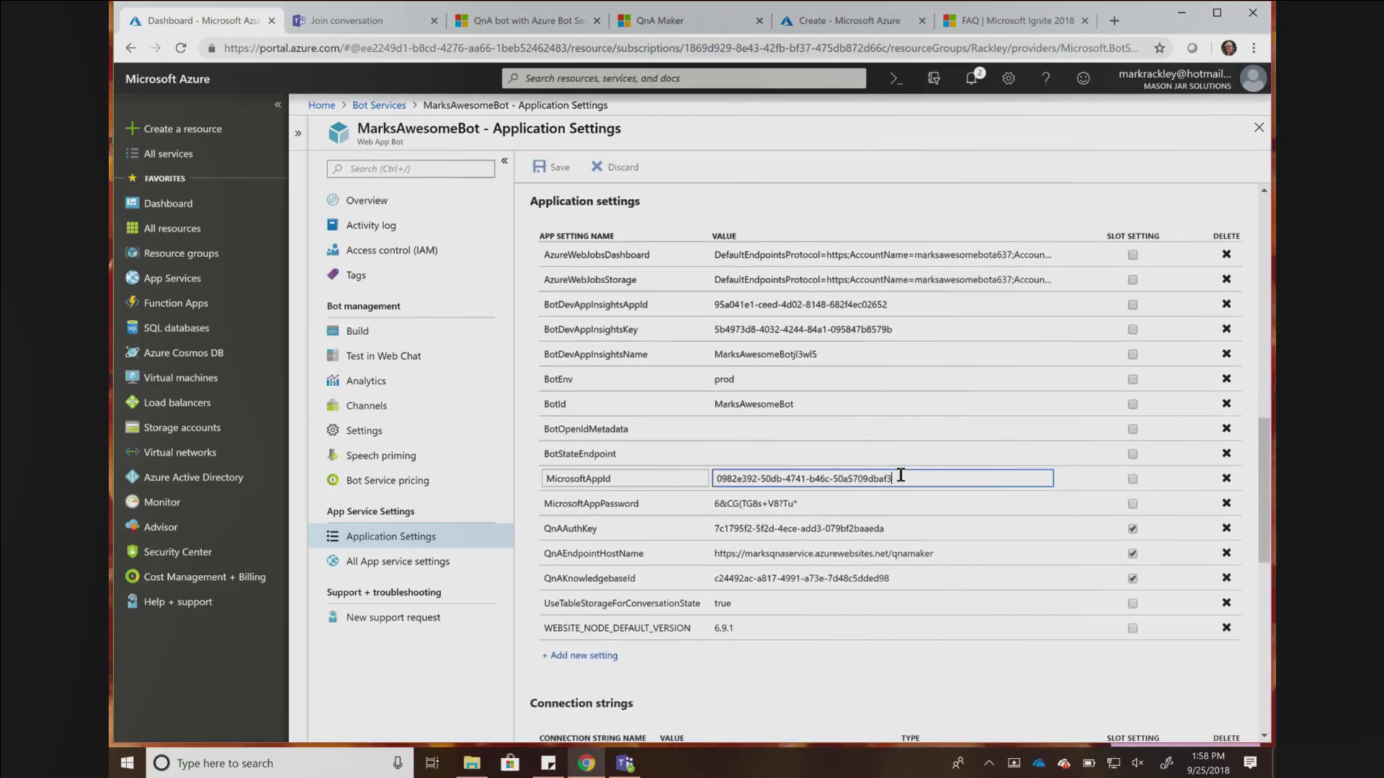
{"action": "left_click_drag", "start_coordinate": [901, 477], "coordinate": [509, 451]}
{"action": "key", "text": "ctrl+c"}
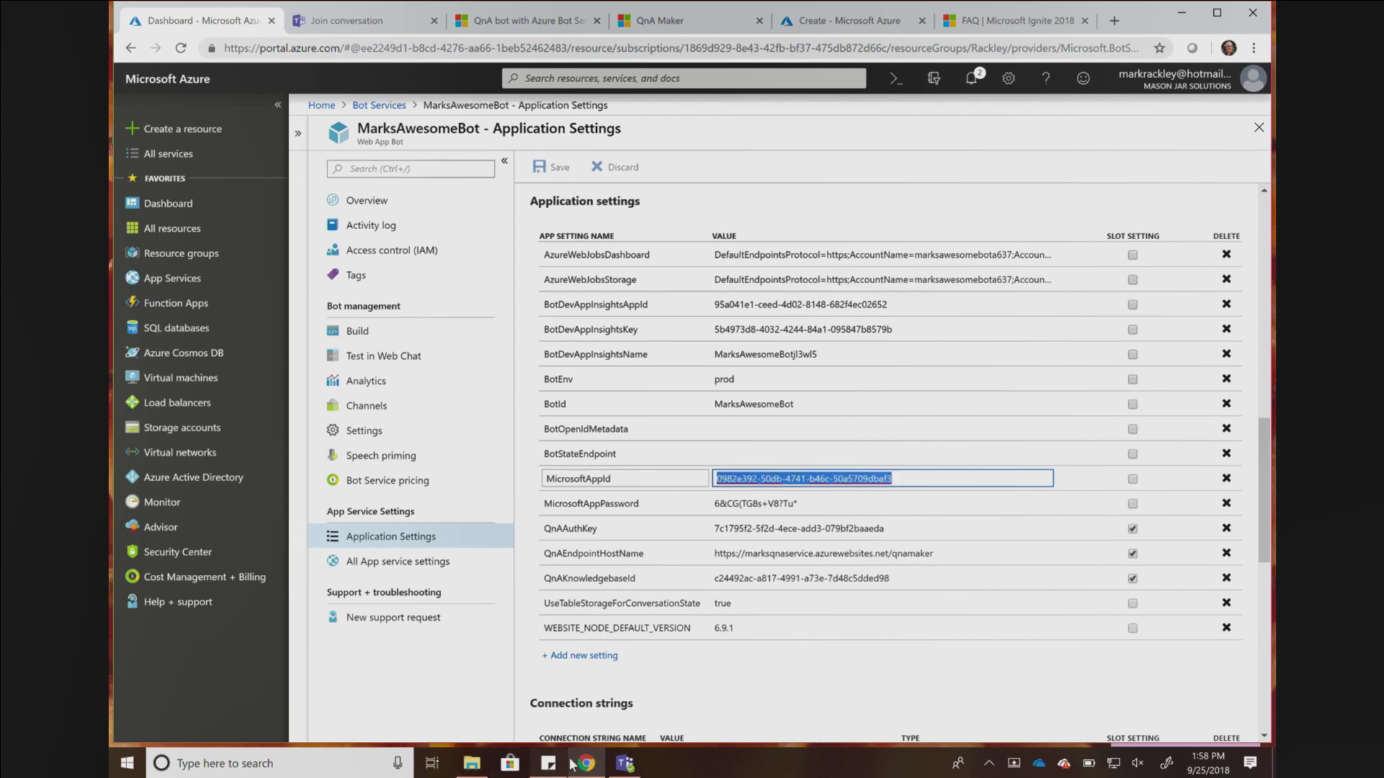
Switch back to Teams, paste the copied Microsoft App ID into the existing bot's setup, and name the bot Chat Bot.
{"action": "left_click", "coordinate": [624, 763]}
{"action": "left_click", "coordinate": [607, 446]}
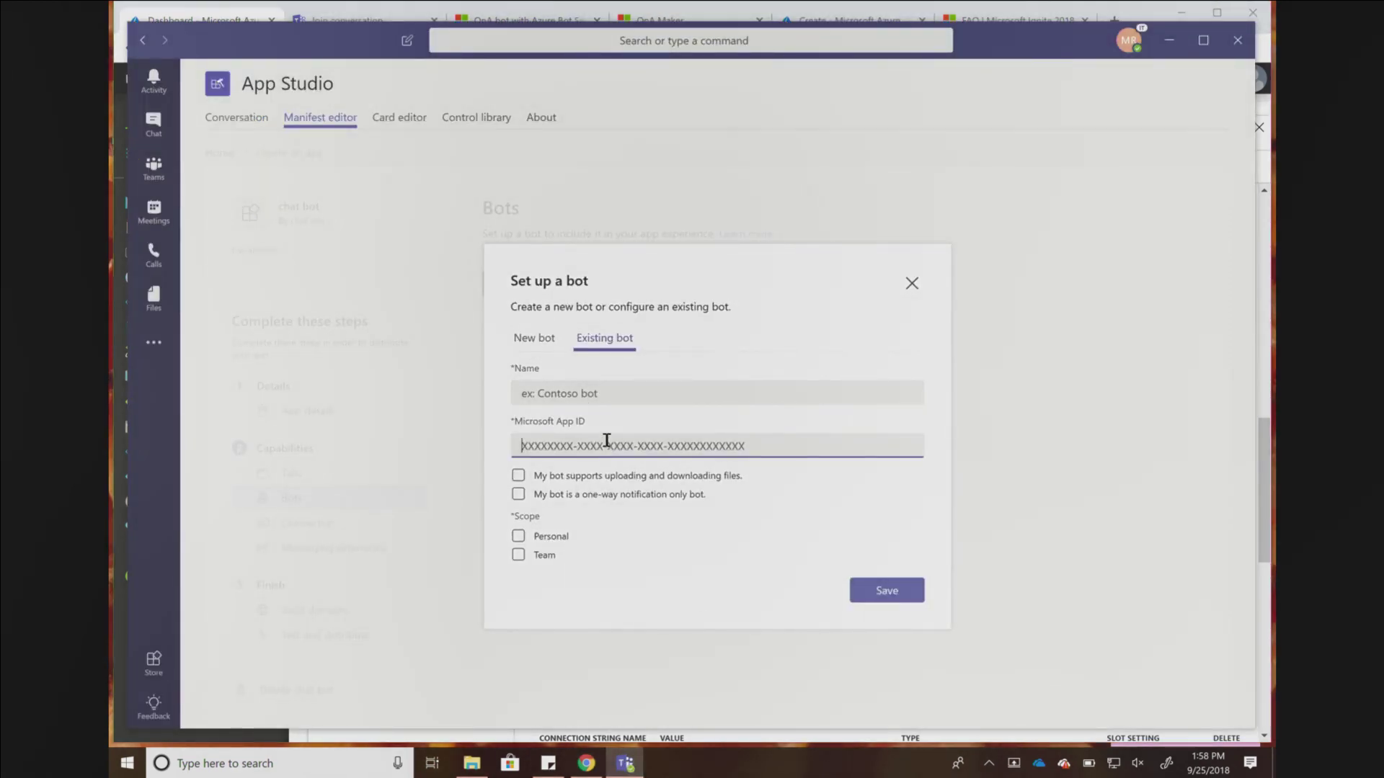
{"action": "key", "text": "ctrl+v"}
{"action": "left_click", "coordinate": [590, 393]}
{"action": "type", "text": "cHAT"}
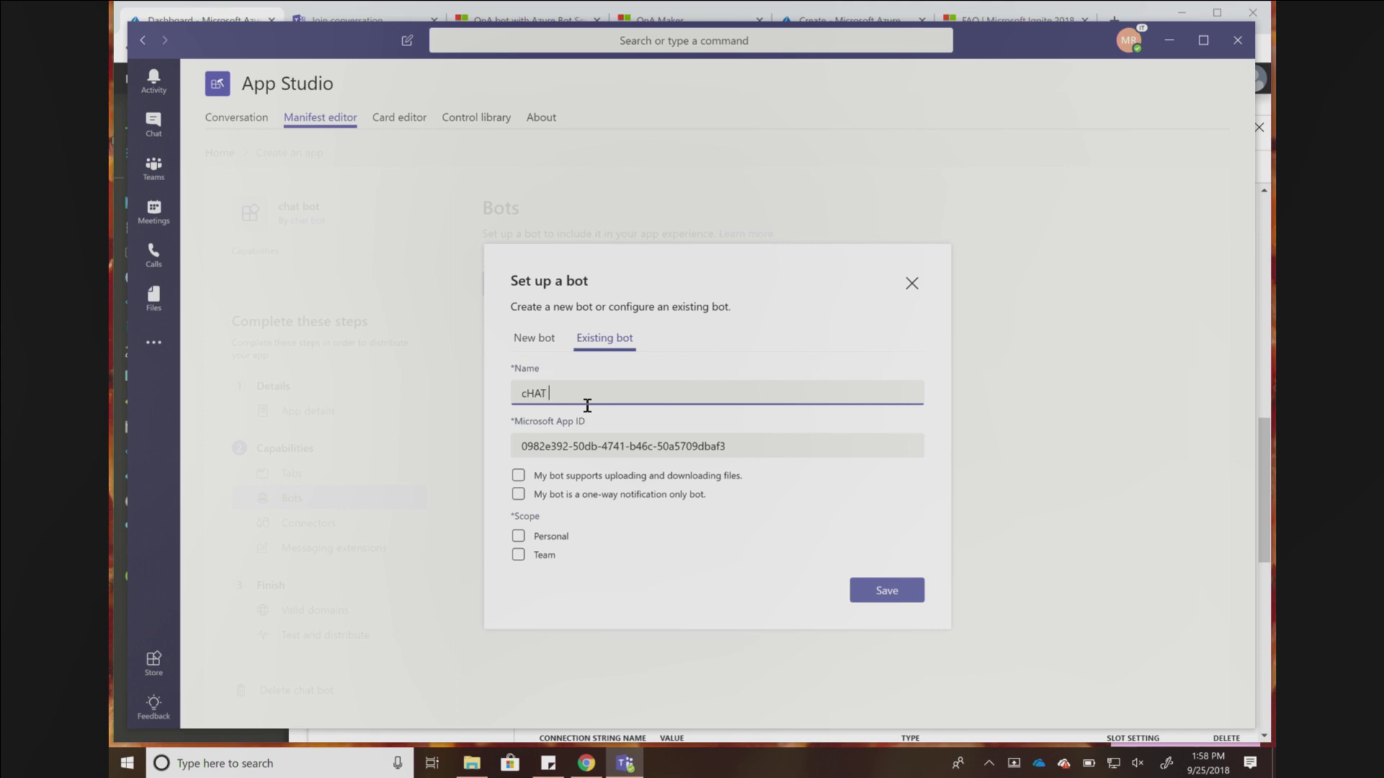
{"action": "key", "text": "BackSpace"}
{"action": "key", "text": "BackSpace"}
{"action": "key", "text": "BackSpace"}
{"action": "type", "text": "Chat Bot"}
{"action": "key", "text": "ctrl+1"}
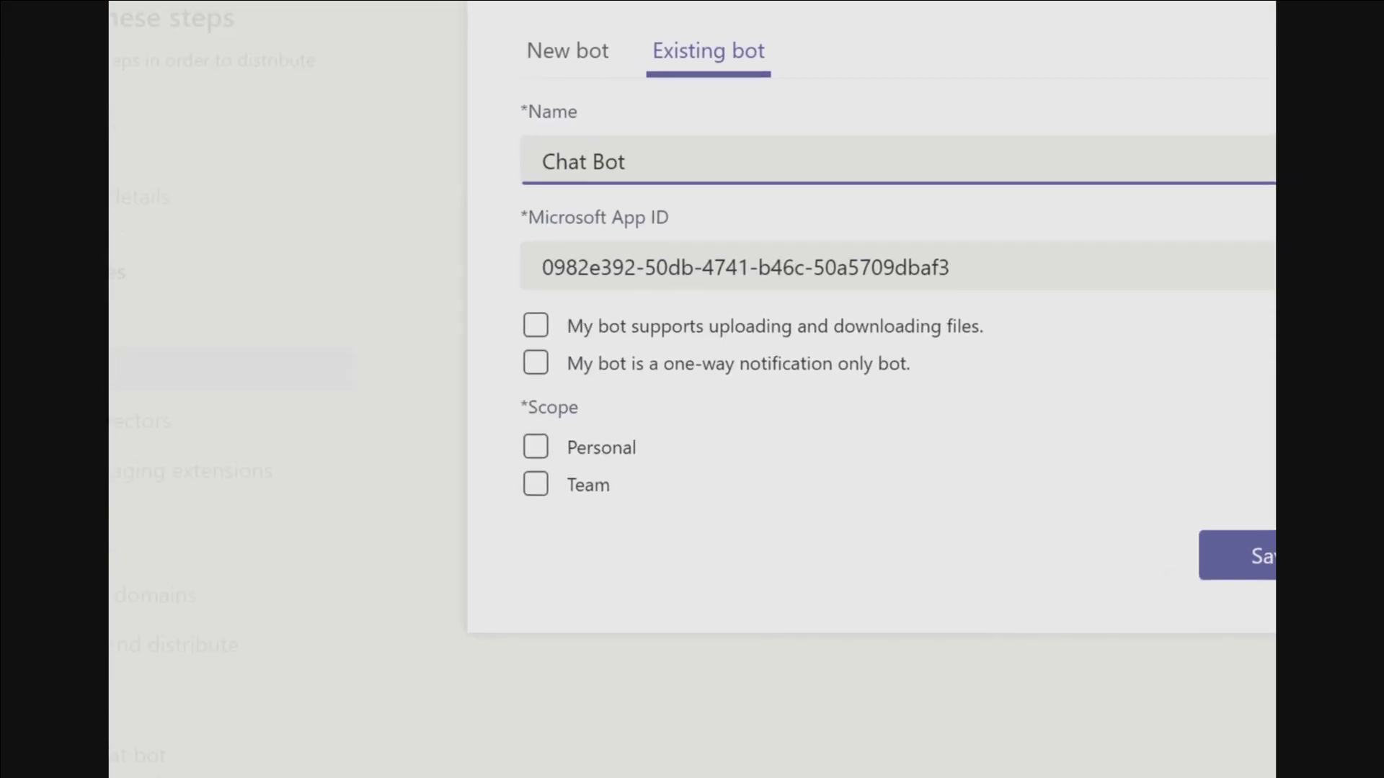
{"action": "key", "text": "Escape"}
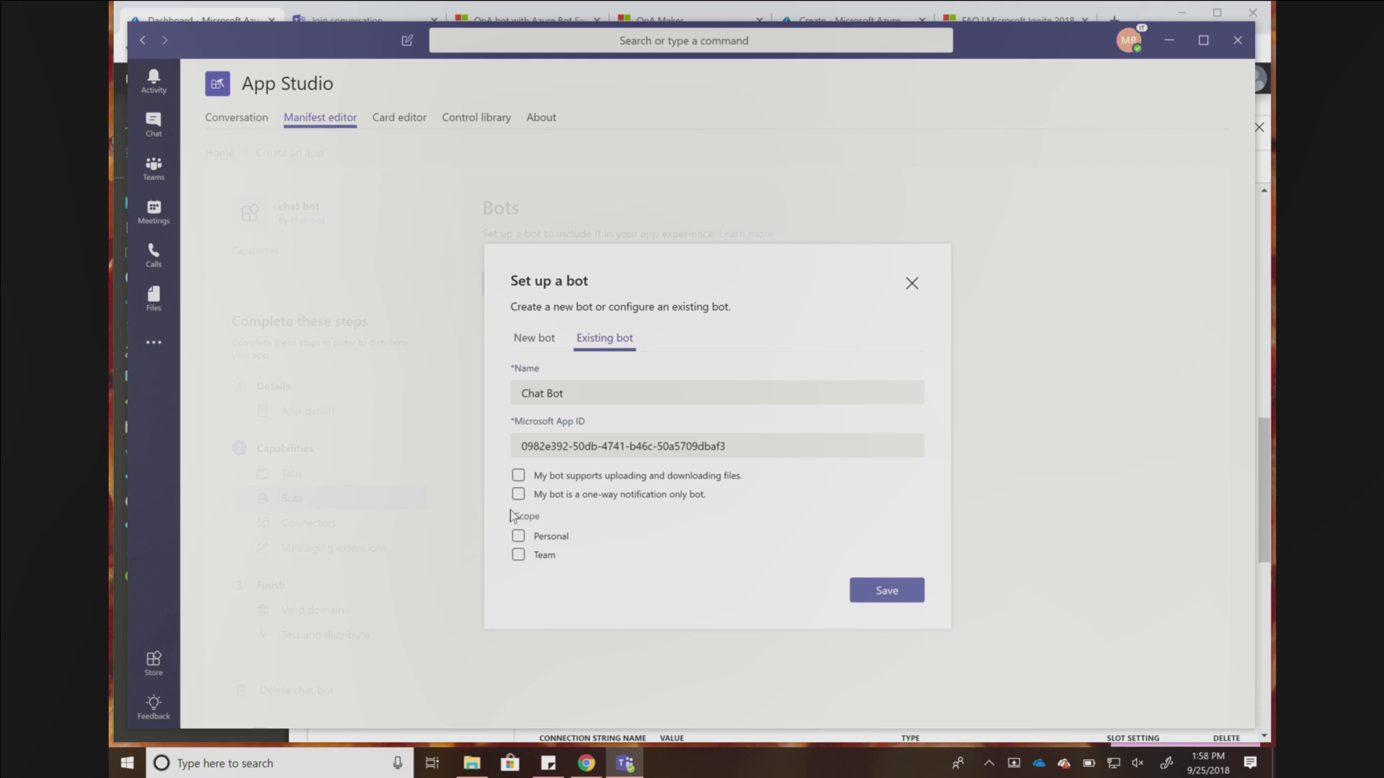
Enable both the Personal and Team scopes for the existing bot and save its setup.
{"action": "left_click", "coordinate": [518, 537]}
{"action": "left_click", "coordinate": [518, 556]}
{"action": "left_click", "coordinate": [893, 592]}
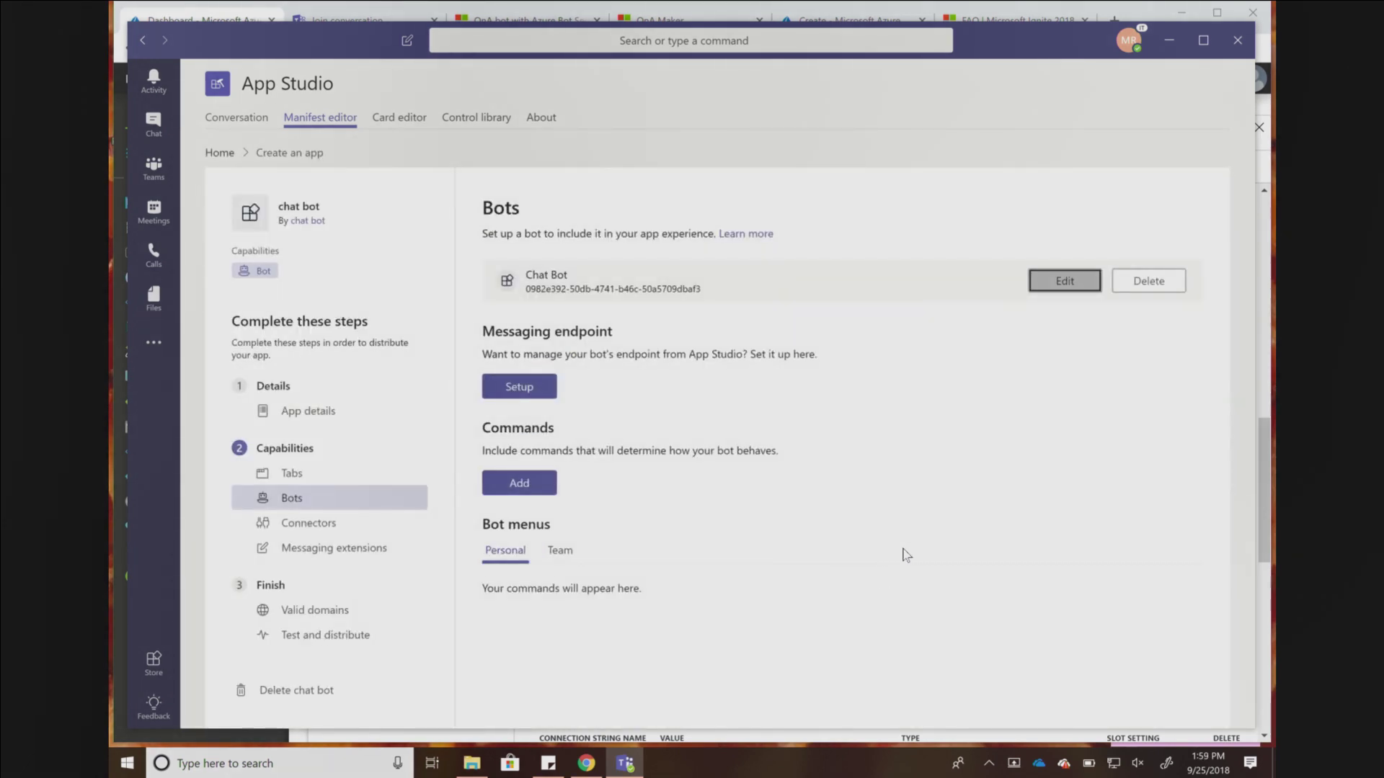
Install the chat bot app for yourself and the Manufacturing team, and set up its bot in the General channel.
{"action": "left_click", "coordinate": [305, 639]}
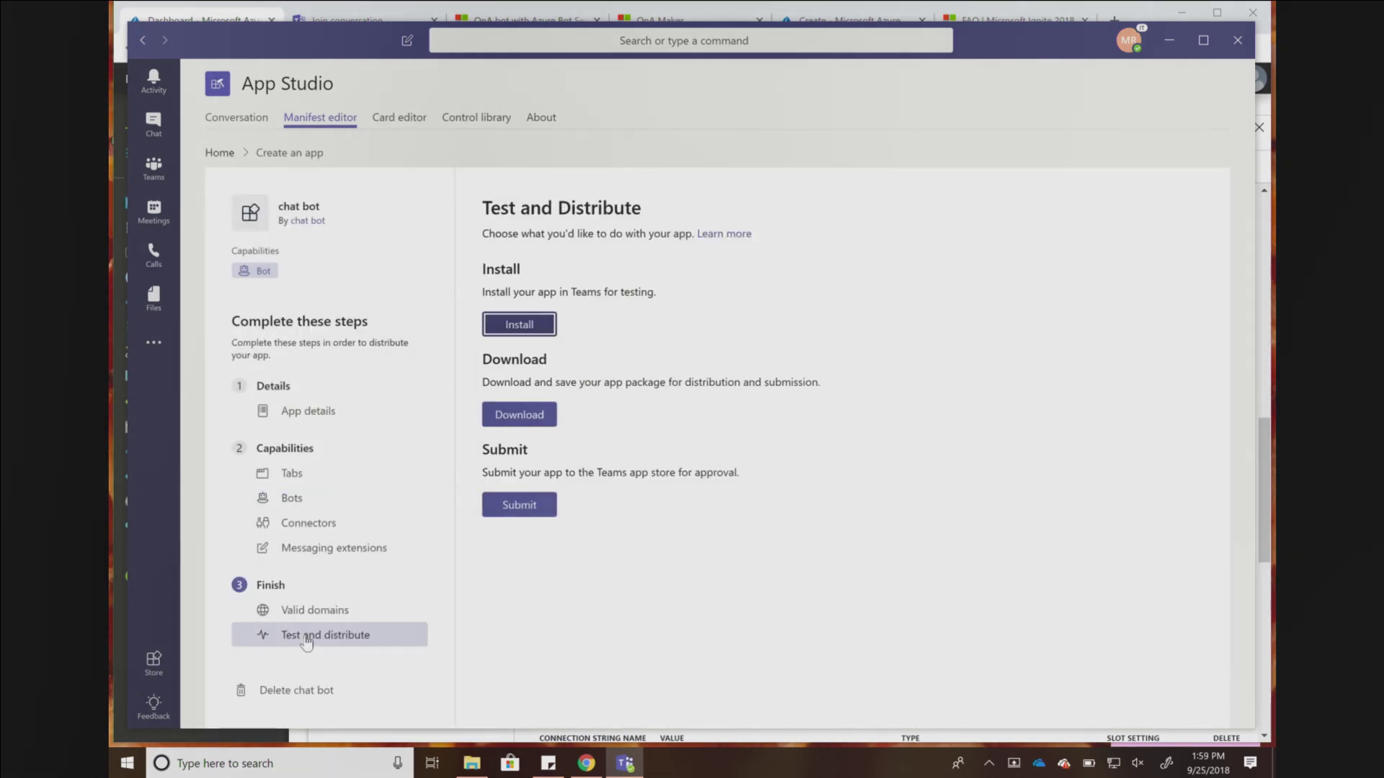
{"action": "left_click", "coordinate": [517, 326]}
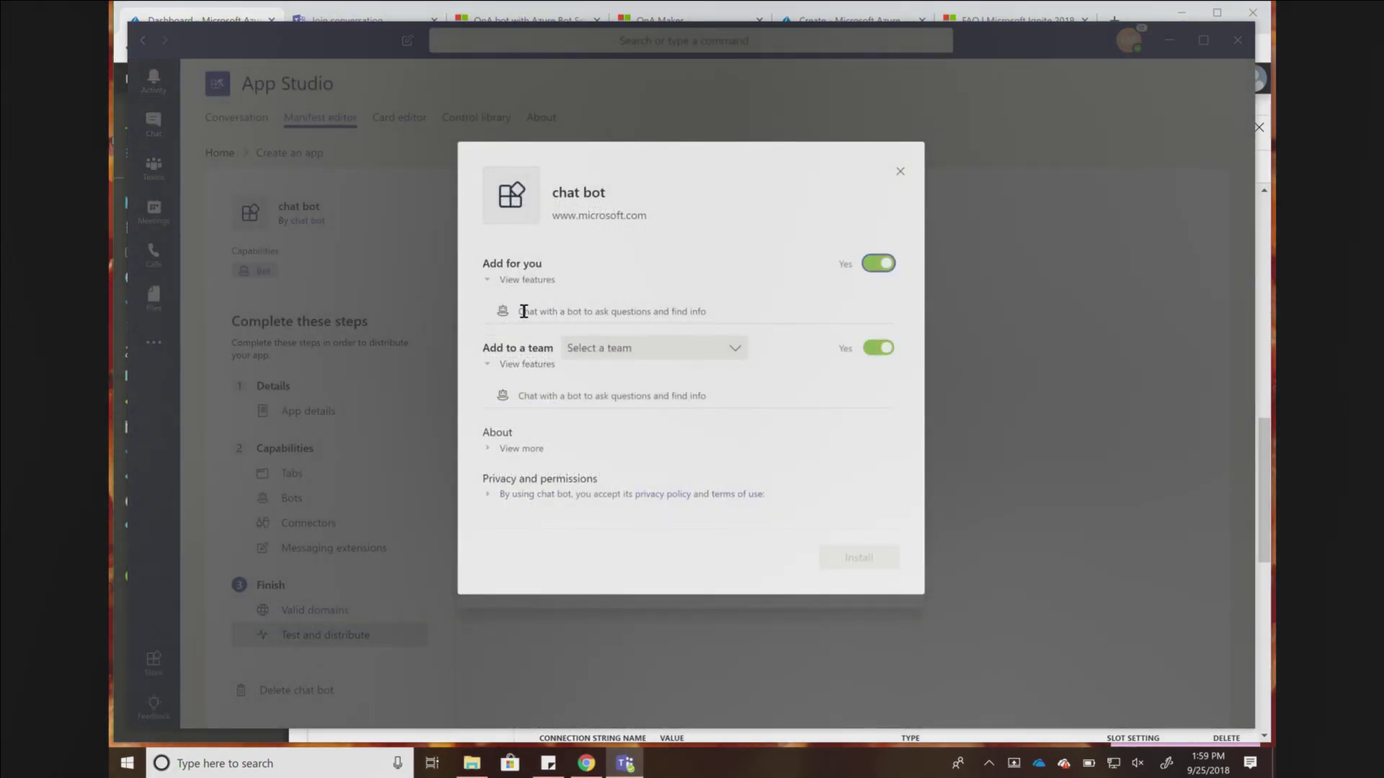
{"action": "left_click", "coordinate": [702, 348]}
{"action": "left_click", "coordinate": [634, 413]}
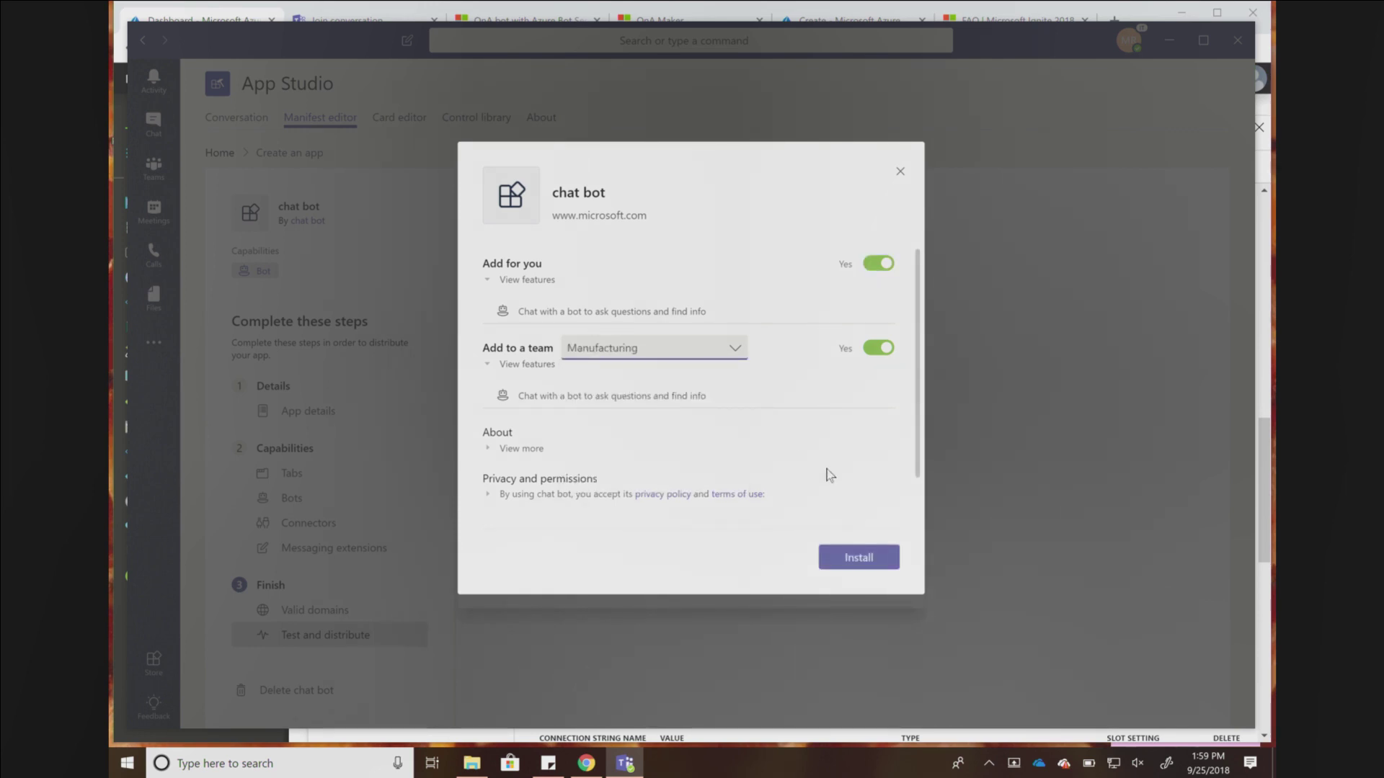
{"action": "left_click", "coordinate": [853, 562]}
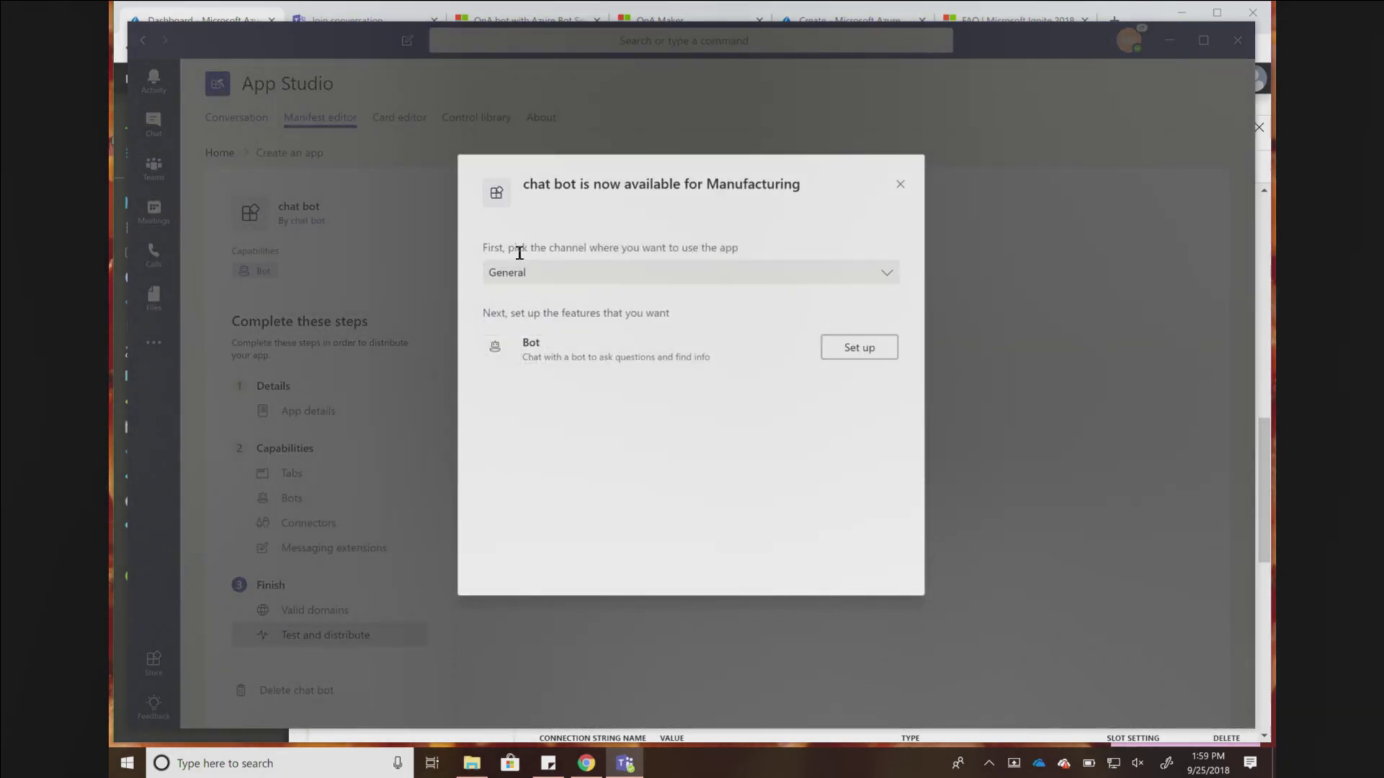
{"action": "left_click", "coordinate": [860, 348]}
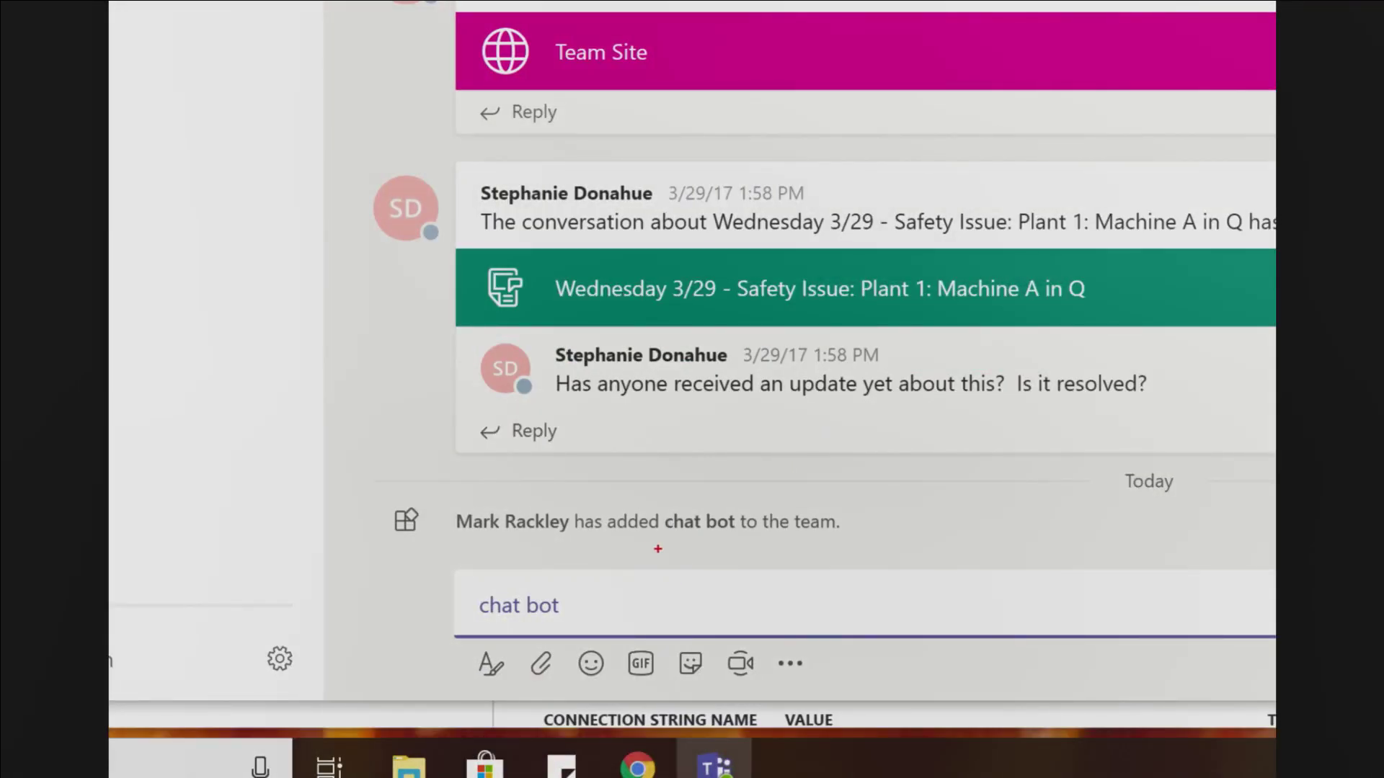
Open a direct conversation with the chat bot from the channel's app-added notice and send it the message "ageneda".
{"action": "left_click_drag", "start_coordinate": [645, 548], "coordinate": [811, 554]}
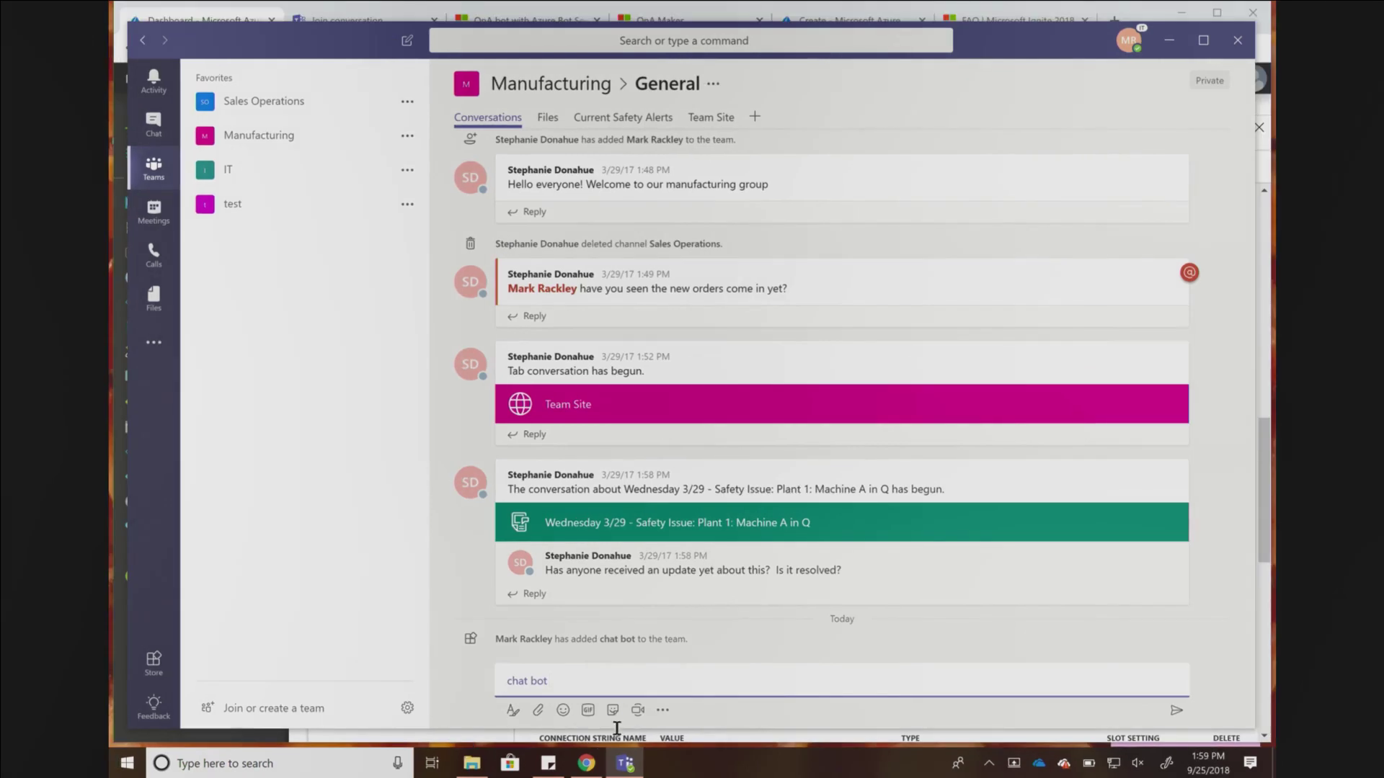
{"action": "left_click", "coordinate": [613, 641]}
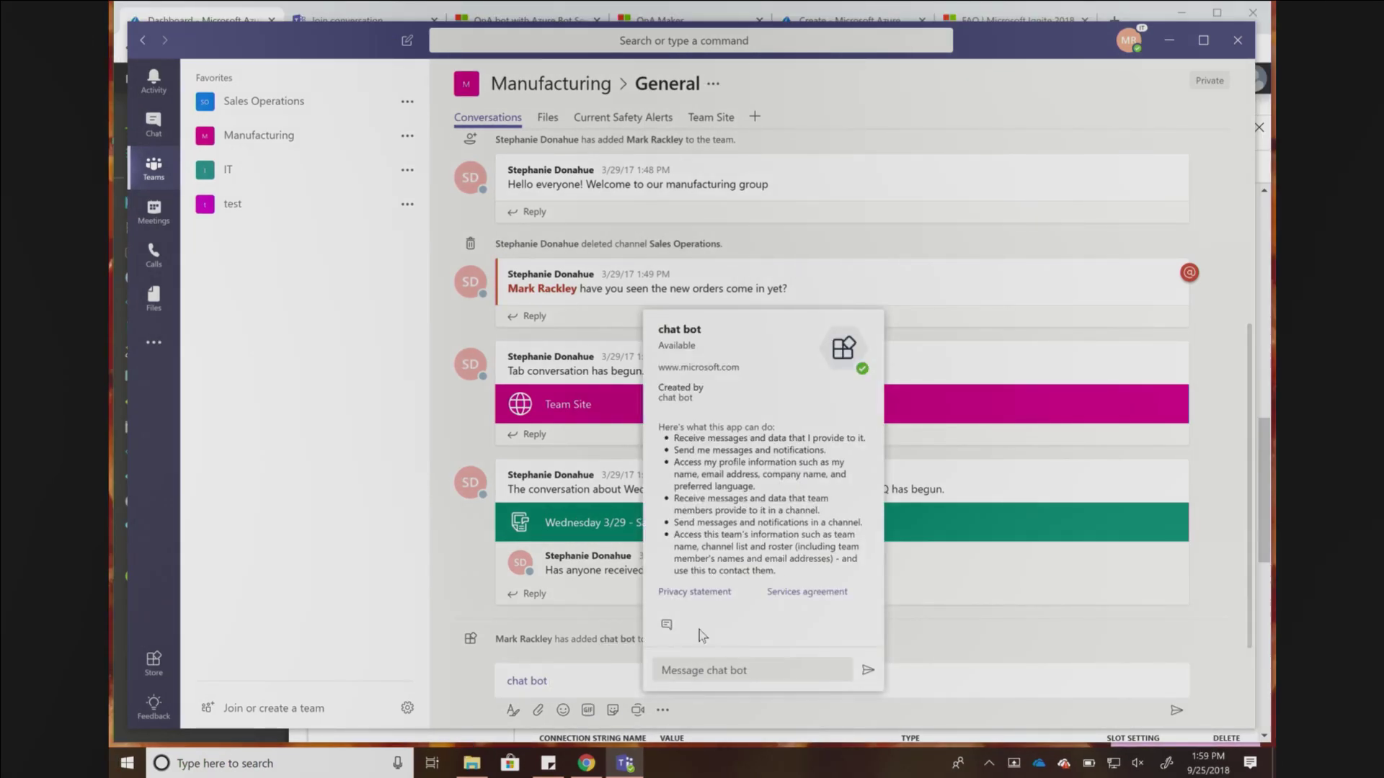
{"action": "left_click", "coordinate": [666, 625]}
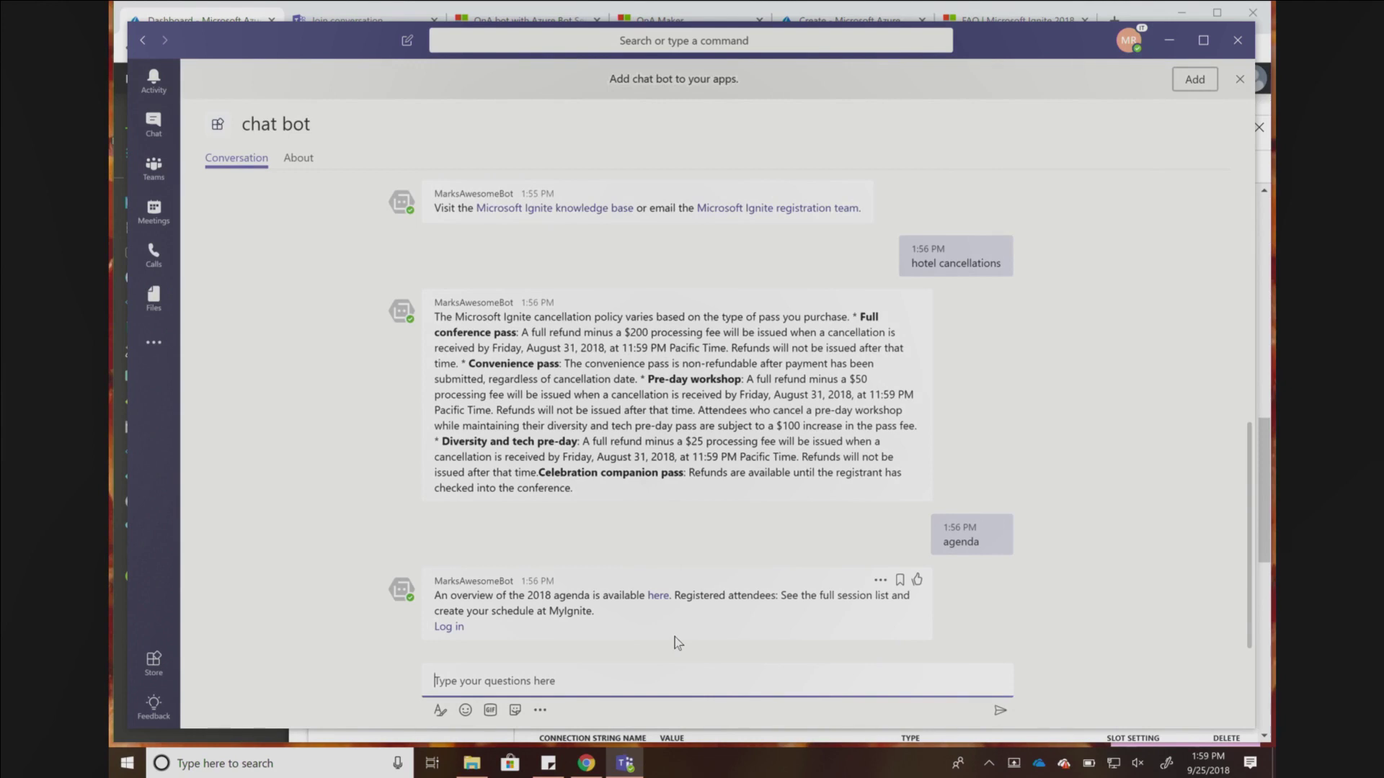
{"action": "type", "text": "ageneda"}
{"action": "key", "text": "Return"}
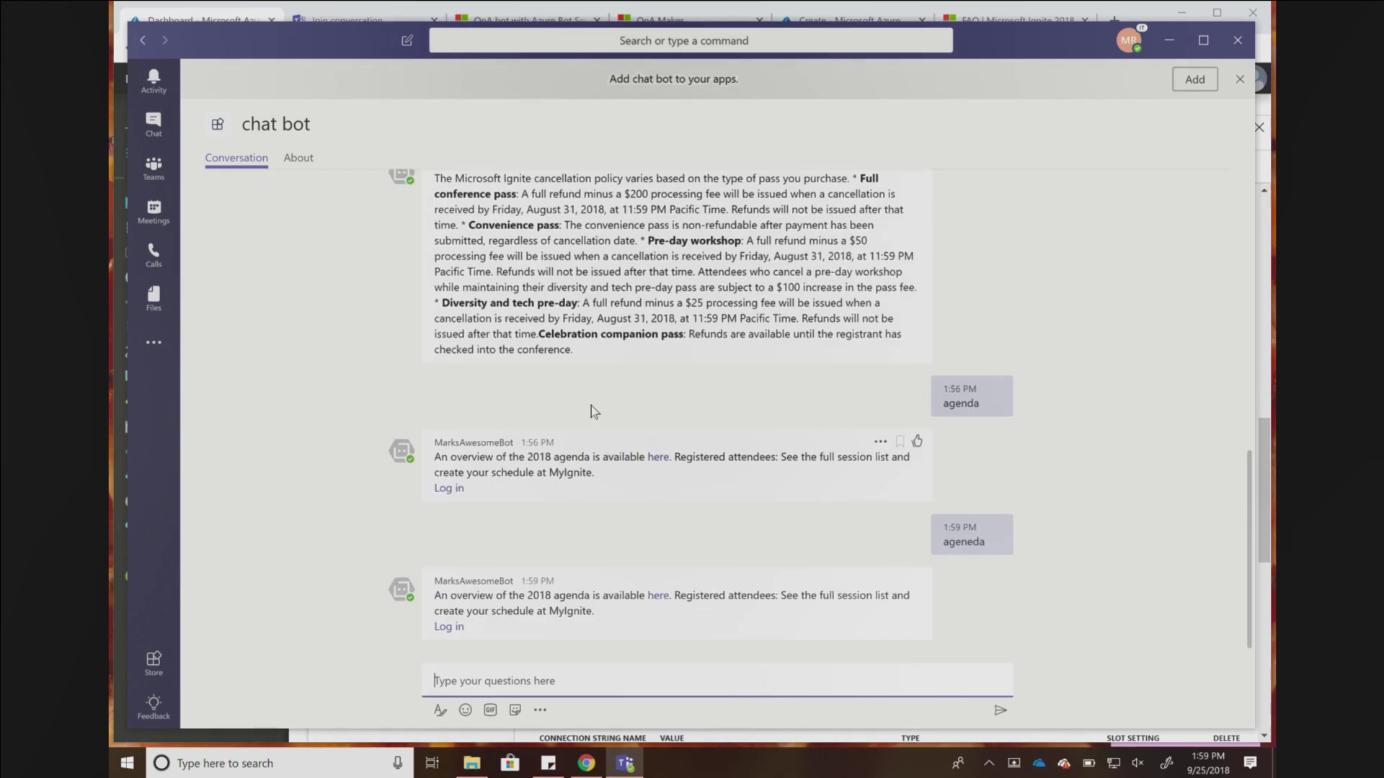
Return to the Manufacturing team's General channel and post "what is the agenda?" to the mentioned chat bot.
{"action": "left_click", "coordinate": [155, 172]}
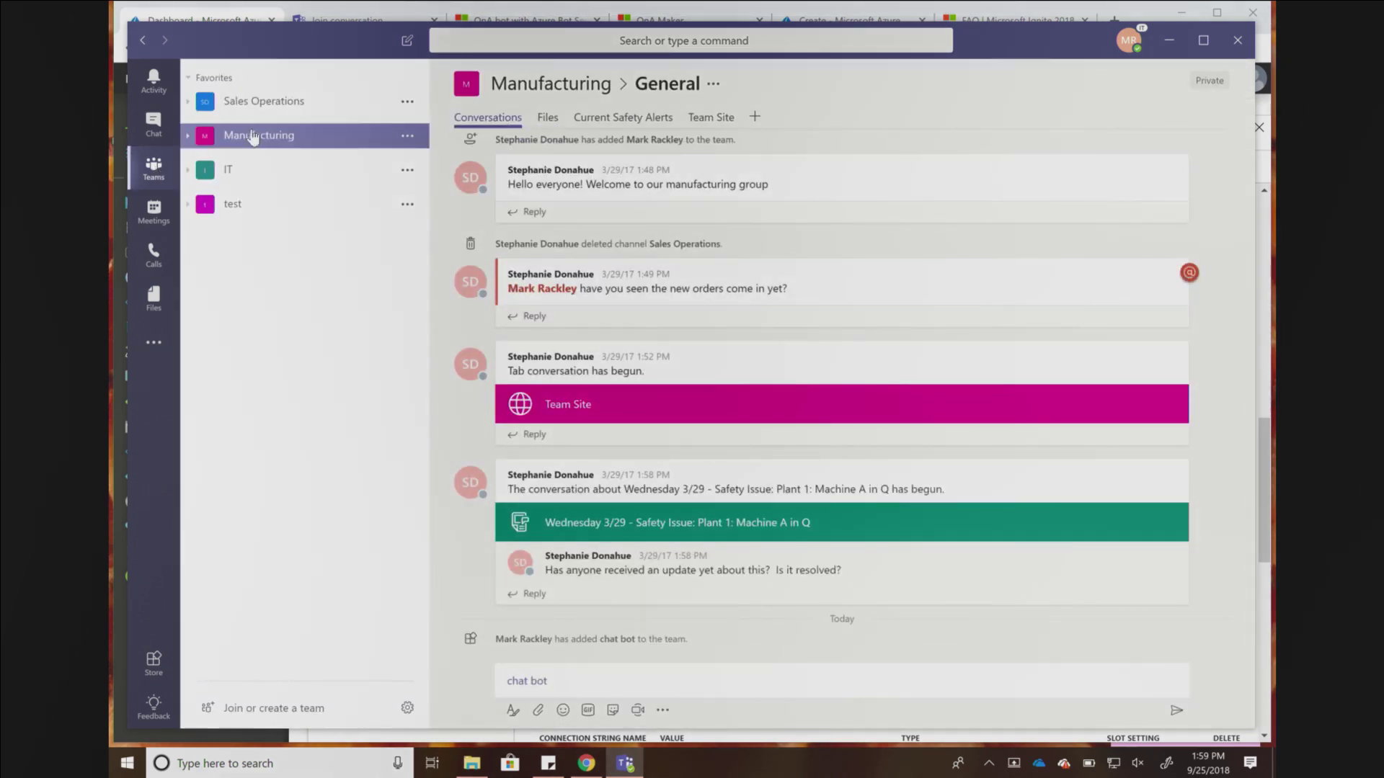
{"action": "left_click", "coordinate": [650, 668]}
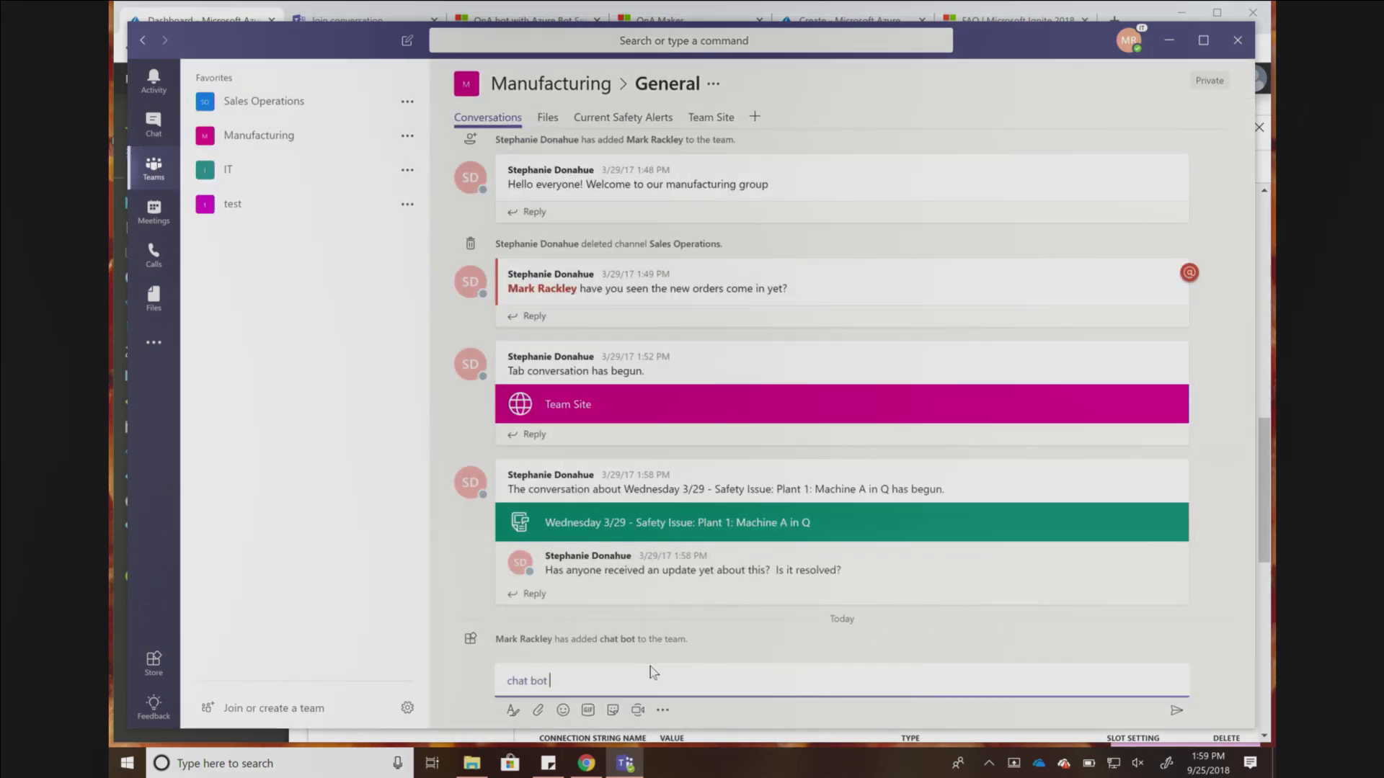
{"action": "type", "text": "what is the agenda?"}
{"action": "key", "text": "Return"}
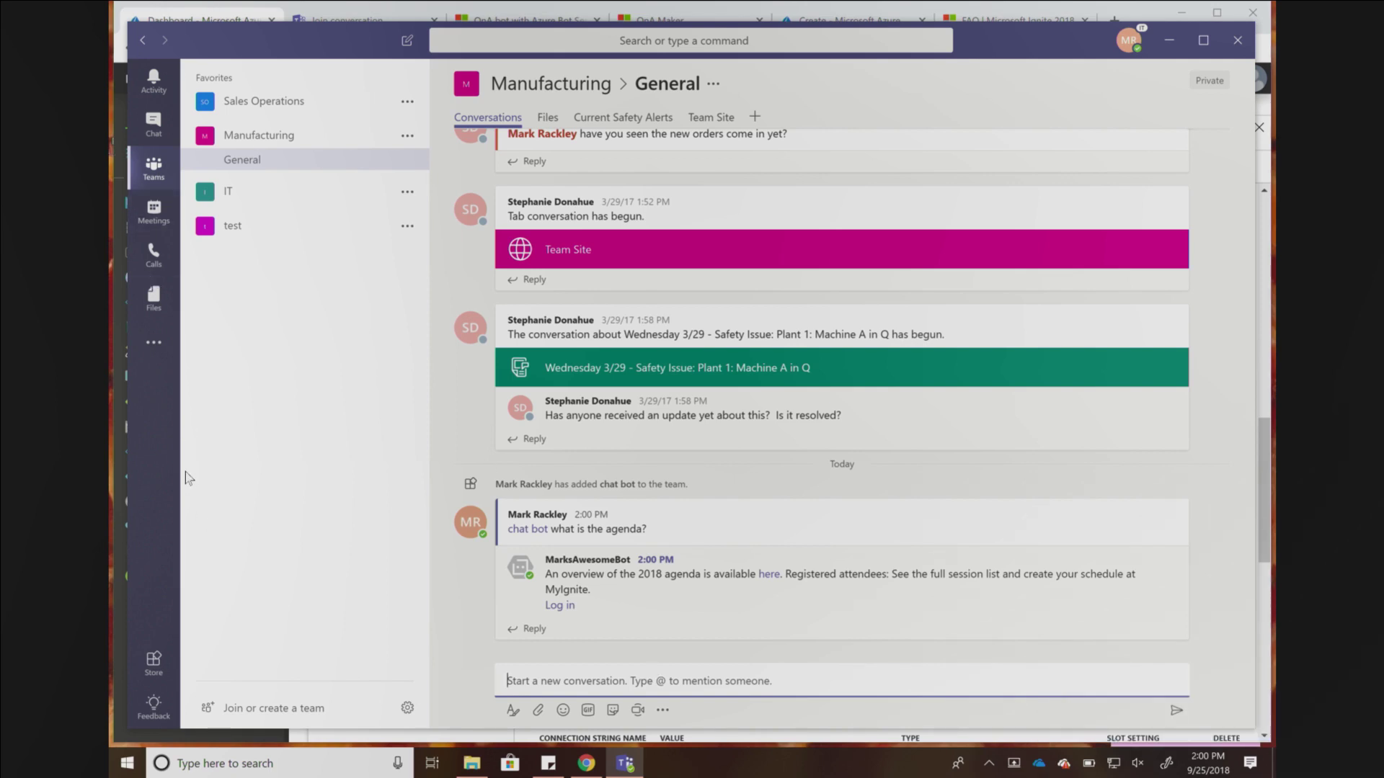
Open the list of additional apps available in Teams.
{"action": "left_click", "coordinate": [158, 354]}
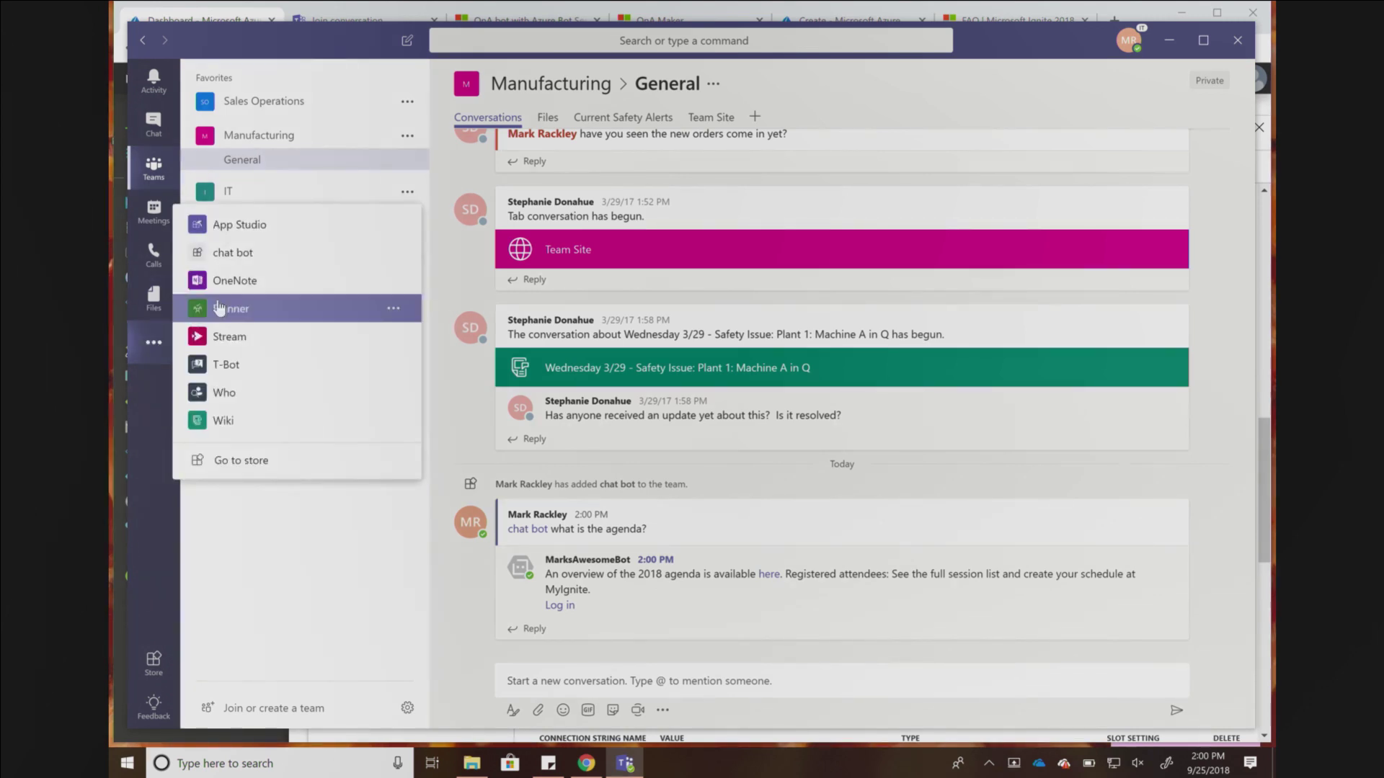